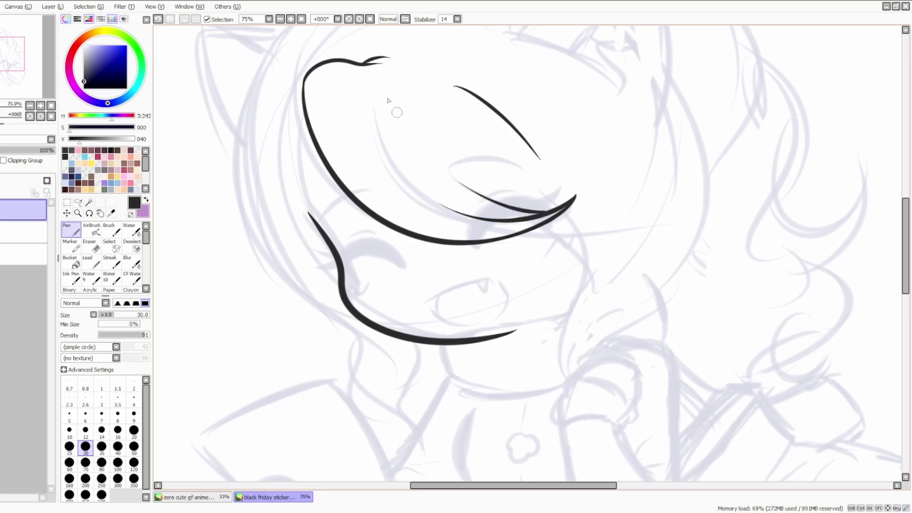
- Undo the latest strokes, redraw the fringe's upper strand line, and ink pointed strand tips at the fringe's right end
left_click_drag(397, 279, 359, 282)
key("ctrl+z")
key("ctrl+z")
left_click_drag(442, 63, 557, 121)
mouse_move(532, 240)
left_mouse_down()
mouse_move(597, 297)
mouse_move(569, 255)
mouse_move(596, 284)
left_mouse_up()
mouse_move(598, 188)
left_mouse_down()
mouse_move(592, 276)
mouse_move(600, 236)
left_mouse_up()
mouse_move(472, 163)
left_mouse_down()
mouse_move(505, 149)
mouse_move(510, 159)
left_mouse_up()
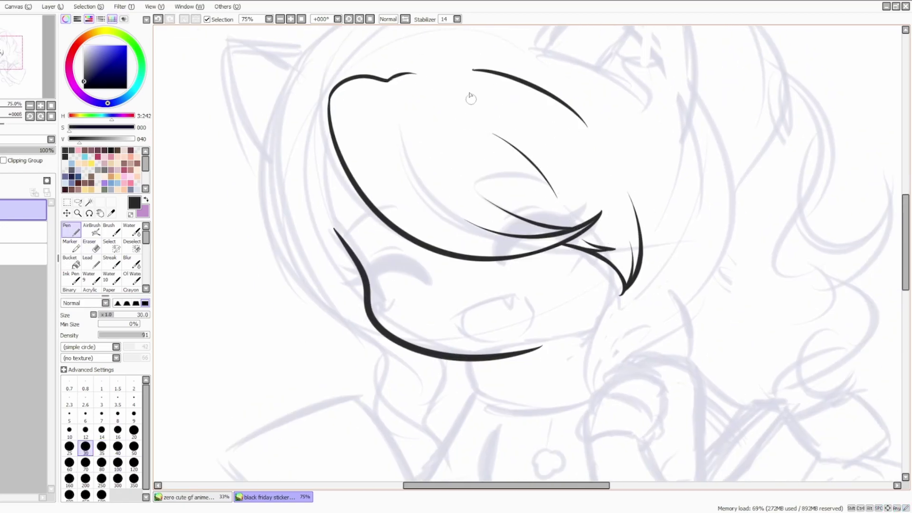
- Ink the wavy lock of hair hanging along the right side of the face down to its curled tip
left_click_drag(473, 106, 505, 135)
key("ctrl+z")
left_click_drag(433, 130, 412, 126)
left_click_drag(427, 332, 483, 215)
mouse_move(665, 164)
left_mouse_down()
mouse_move(639, 252)
mouse_move(679, 309)
left_mouse_up()
left_click_drag(528, 235, 602, 312)
- Ink the left side hair's outer contour and the small curled lock hanging below the chin
left_click_drag(468, 126, 478, 226)
left_click_drag(451, 76, 399, 190)
mouse_move(428, 237)
left_mouse_down()
mouse_move(428, 197)
mouse_move(504, 311)
mouse_move(481, 296)
left_mouse_up()
left_click_drag(484, 279, 530, 358)
mouse_move(582, 288)
left_mouse_down()
mouse_move(544, 366)
mouse_move(565, 401)
left_mouse_up()
scroll(536, 346, "up", 2)
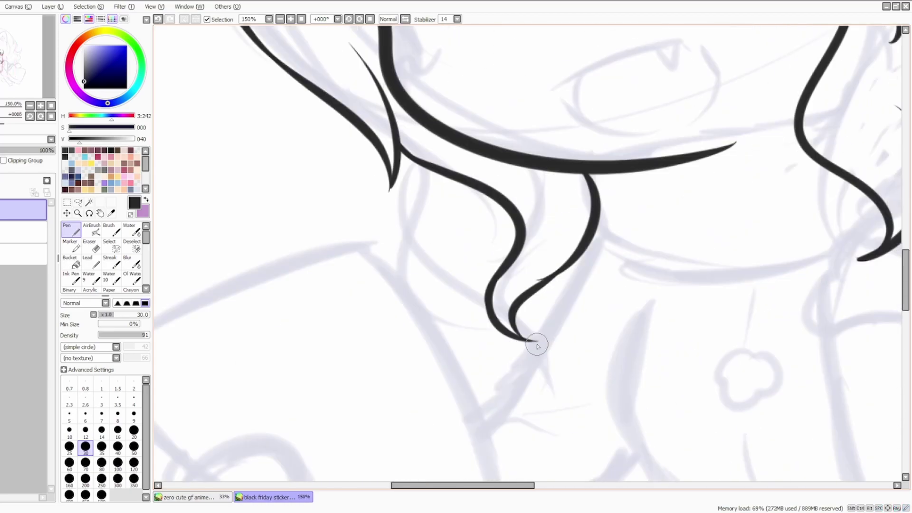
- Clean up the overshooting line ends at the tips of the side locks with a size 14 eraser
key("e")
scroll(528, 335, "down", 2)
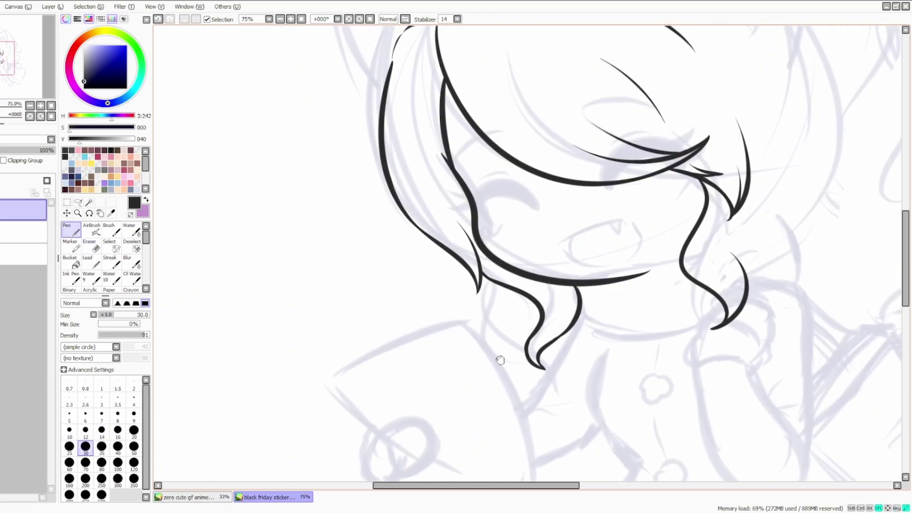
scroll(456, 249, "up", 2)
scroll(594, 328, "down", 2)
scroll(602, 214, "up", 3)
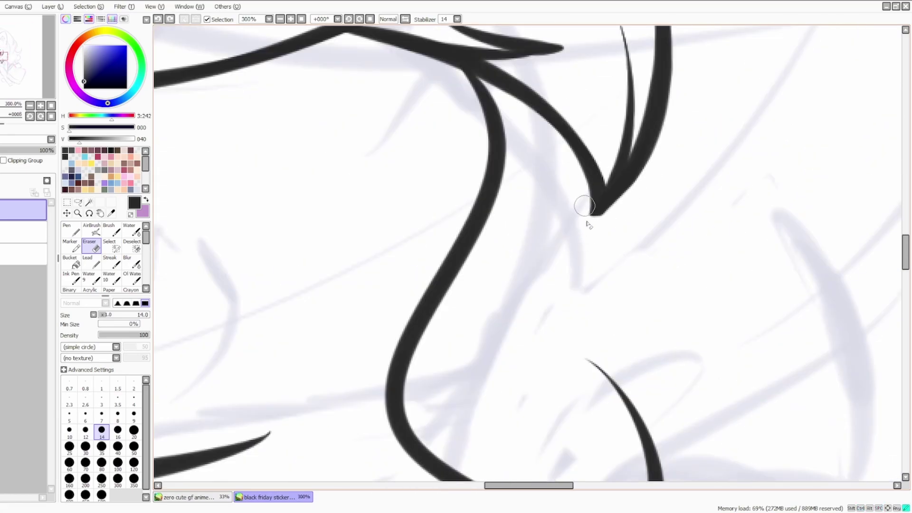
- Ink the outline of the right cat ear and adjust its placement with a transform
scroll(581, 187, "down", 4)
left_click_drag(608, 236, 532, 268)
key("ctrl+z")
key("ctrl+z")
key("ctrl+z")
key("ctrl+t")
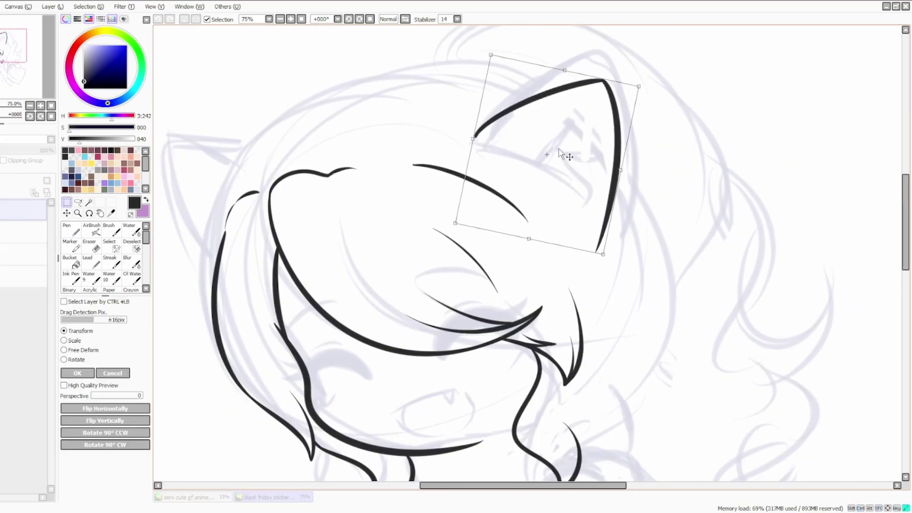
key("Return")
key("ctrl+z")
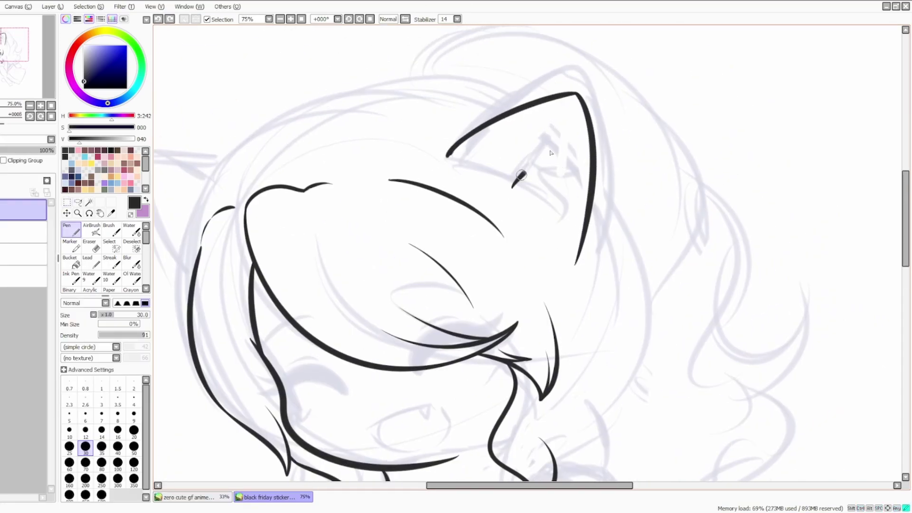
- Ink the fur tufts inside the right cat ear
mouse_move(571, 237)
left_mouse_down()
mouse_move(565, 166)
mouse_move(637, 229)
mouse_move(685, 232)
left_mouse_up()
mouse_move(347, 168)
left_mouse_down()
mouse_move(269, 188)
mouse_move(312, 271)
mouse_move(312, 243)
left_mouse_up()
key("ctrl+z")
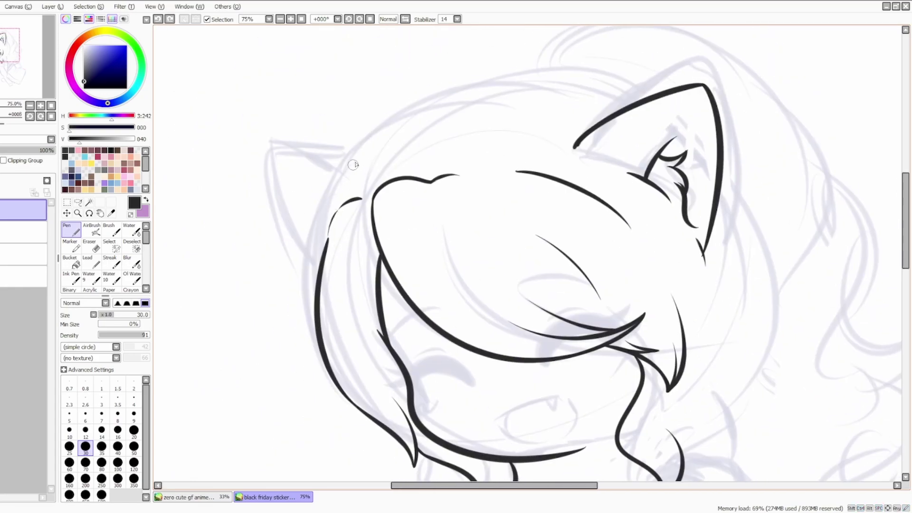
- Ink the left cat ear with its inner tufts and the curved top of the head between both ears
mouse_move(365, 165)
left_mouse_down()
mouse_move(321, 264)
mouse_move(316, 252)
left_mouse_up()
left_click_drag(316, 252, 304, 264)
left_click_drag(340, 192, 415, 134)
left_click_drag(347, 179, 615, 138)
scroll(523, 190, "down", 2)
scroll(525, 255, "up", 2)
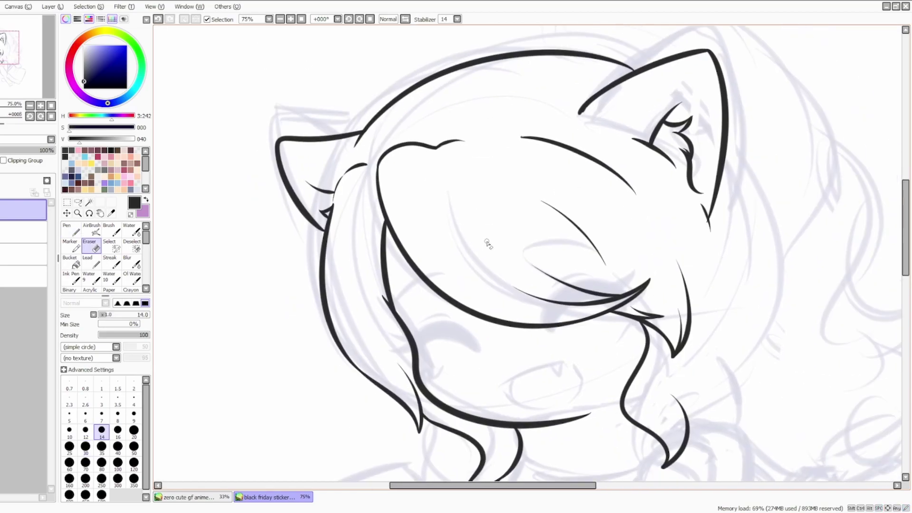
- Ink the back hair's contour down the right side of the head, starting with a bump behind the ear
mouse_move(549, 166)
left_mouse_down()
mouse_move(520, 310)
mouse_move(519, 295)
mouse_move(508, 324)
left_mouse_up()
key("ctrl+z")
scroll(558, 273, "down", 3)
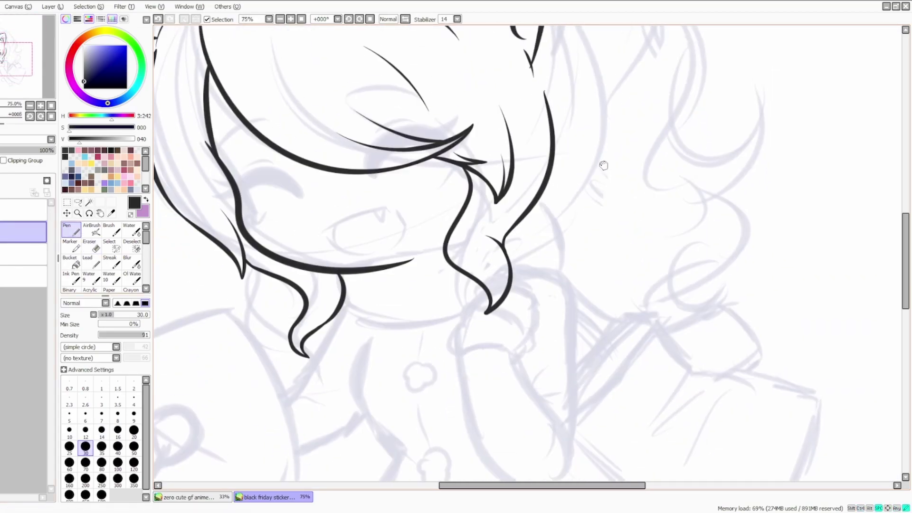
scroll(584, 190, "up", 5)
left_click_drag(552, 136, 582, 235)
scroll(589, 283, "down", 1)
scroll(567, 258, "up", 3)
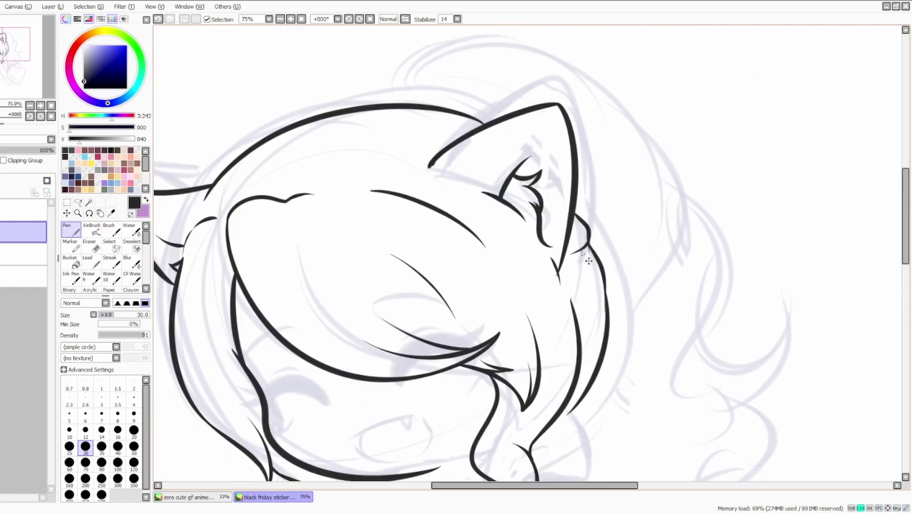
- Add wavy hair bumps with short strand lines on top of the head and erase the old outline beneath them
scroll(569, 227, "down", 1)
scroll(467, 129, "up", 3)
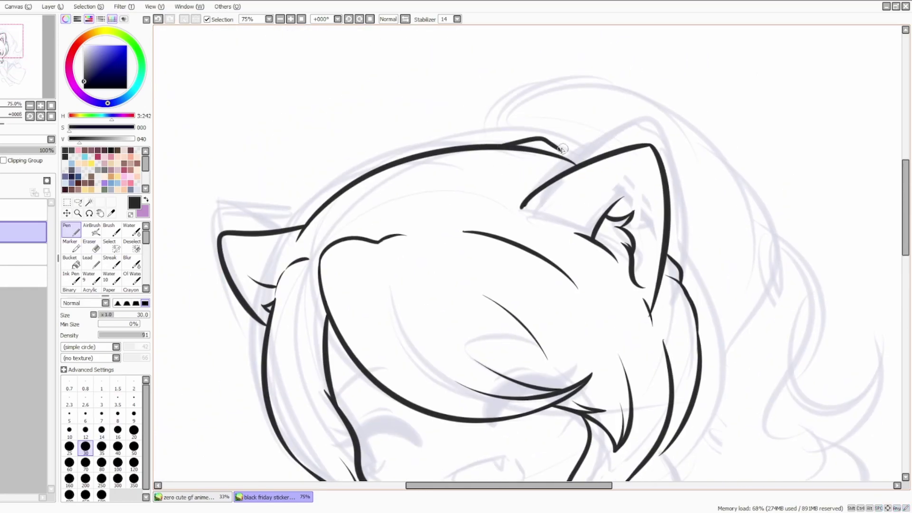
scroll(518, 272, "up", 1)
key("e")
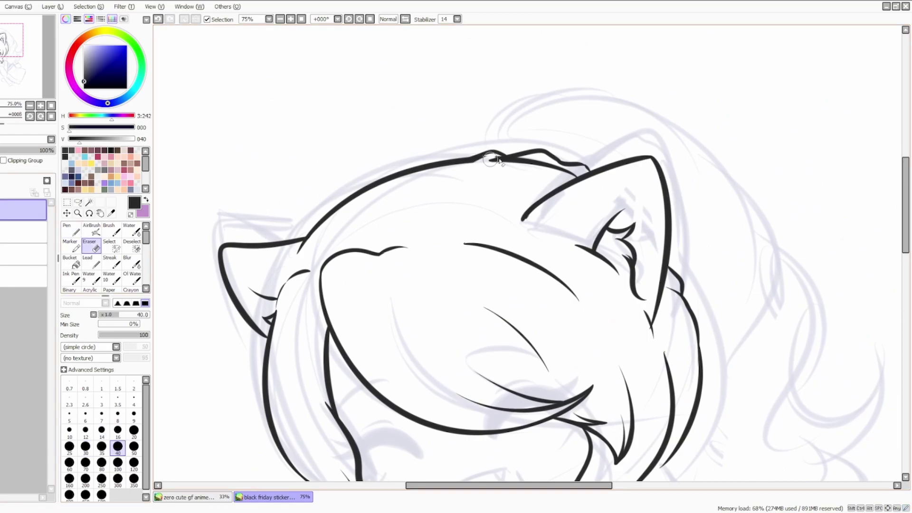
scroll(496, 176, "up", 2)
key("alt+bracketright")
key("n")
scroll(420, 219, "up", 1)
key("e")
key("alt+bracketleft")
scroll(401, 102, "down", 1)
key("n")
scroll(542, 155, "down", 1)
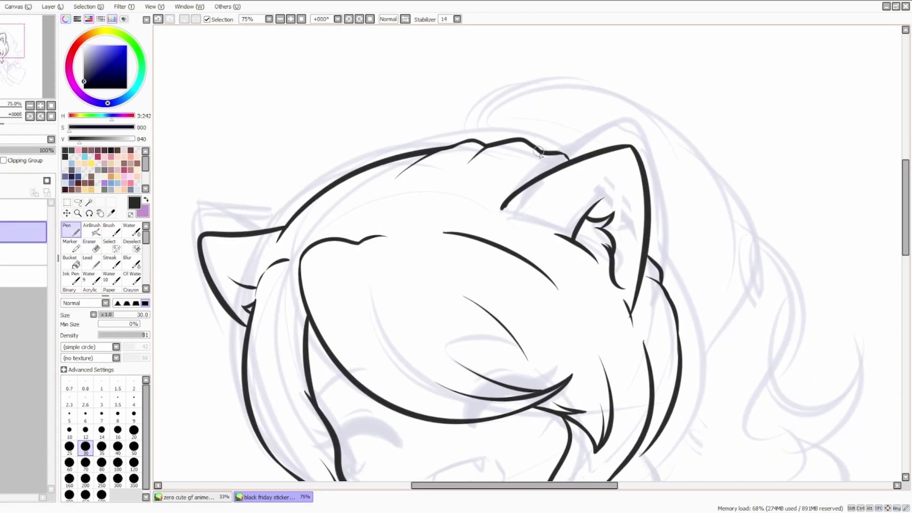
scroll(432, 152, "down", 2)
scroll(634, 114, "down", 2)
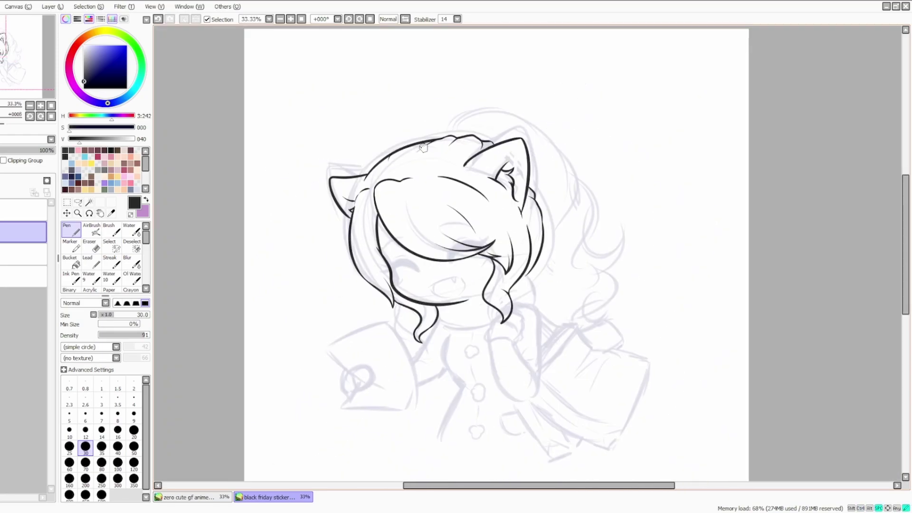
scroll(548, 269, "up", 1)
scroll(594, 218, "down", 1)
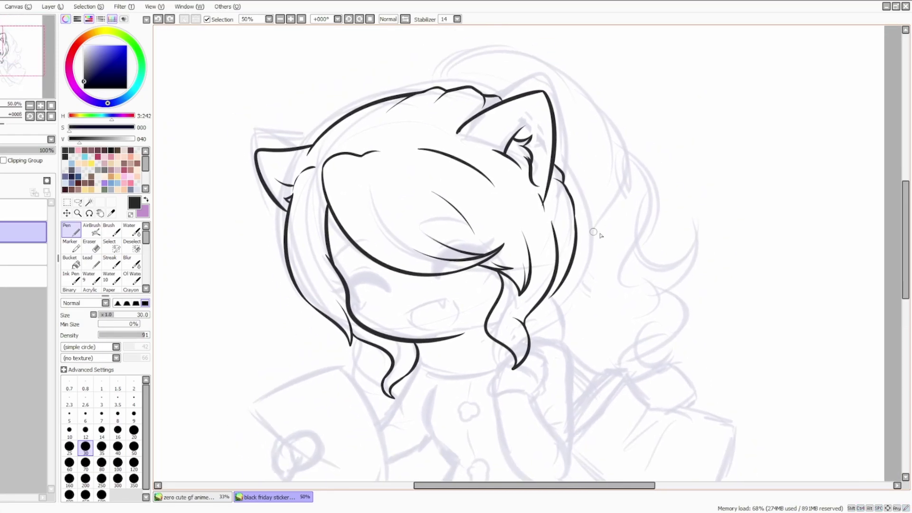
key("alt+bracketright")
scroll(259, 147, "up", 1)
mouse_move(404, 143)
left_mouse_down()
mouse_move(440, 104)
mouse_move(545, 140)
mouse_move(589, 288)
left_mouse_up()
key("ctrl+z")
scroll(545, 140, "down", 1)
left_click_drag(608, 239, 575, 354)
scroll(618, 342, "down", 1)
scroll(618, 342, "left", 1)
key("ctrl+z")
key("ctrl+z")
key("ctrl+z")
- Ink the ponytail's long wavy outer contour and its inner strand lines down to the curled bottom tip
left_click_drag(557, 53, 624, 253)
left_click_drag(646, 205, 659, 244)
key("ctrl+z")
mouse_move(583, 101)
left_mouse_down()
mouse_move(642, 200)
mouse_move(634, 279)
mouse_move(637, 198)
mouse_move(675, 295)
left_mouse_up()
left_click_drag(674, 152, 727, 299)
mouse_move(727, 300)
left_mouse_down()
mouse_move(689, 305)
mouse_move(704, 282)
left_mouse_up()
left_click_drag(668, 270, 657, 328)
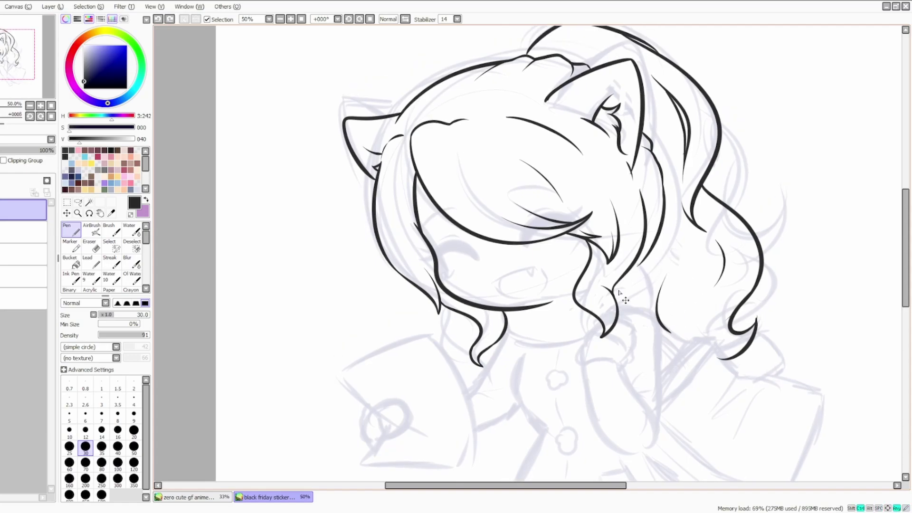
- Clean up the stray line ends on the ponytail's strand tips with a size 16 eraser
left_click_drag(679, 193, 633, 198)
scroll(682, 303, "up", 2)
key("e")
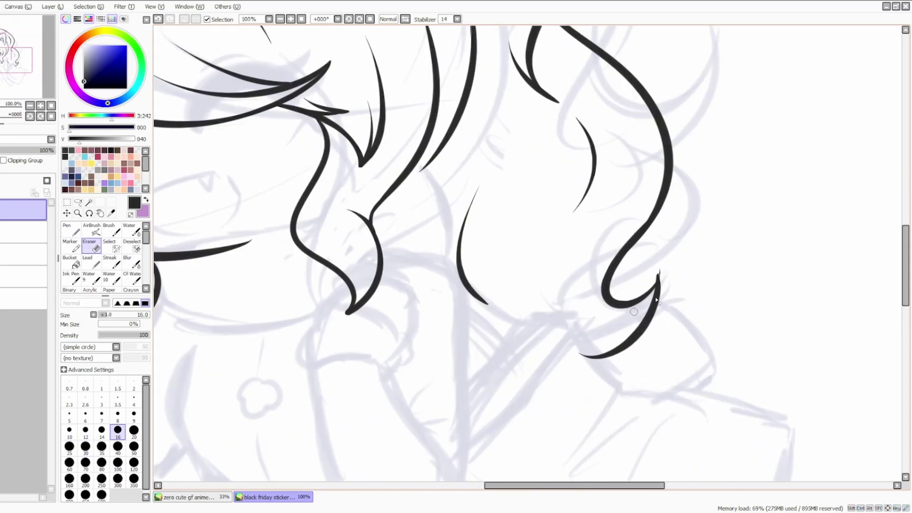
scroll(663, 291, "up", 3)
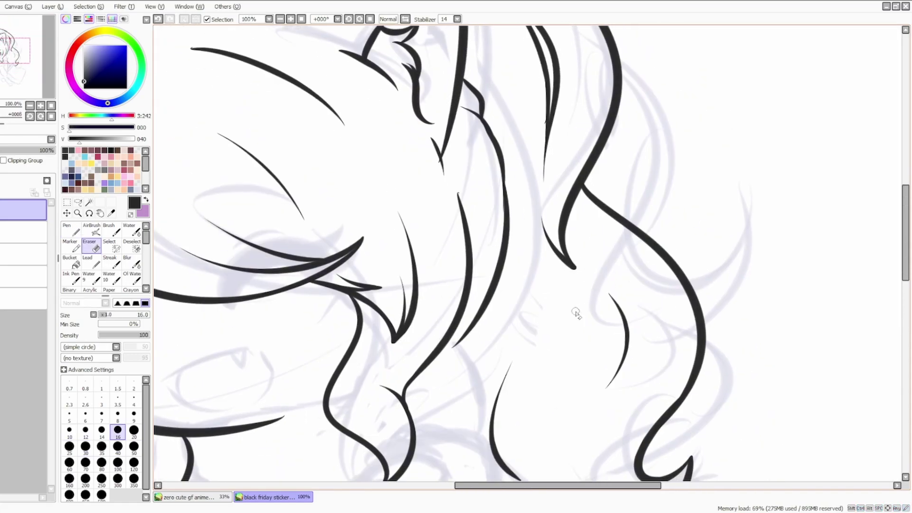
scroll(576, 314, "down", 2)
- Add a flicked-out curl midway down the ponytail's outer edge and erase the contour crossing it
key("n")
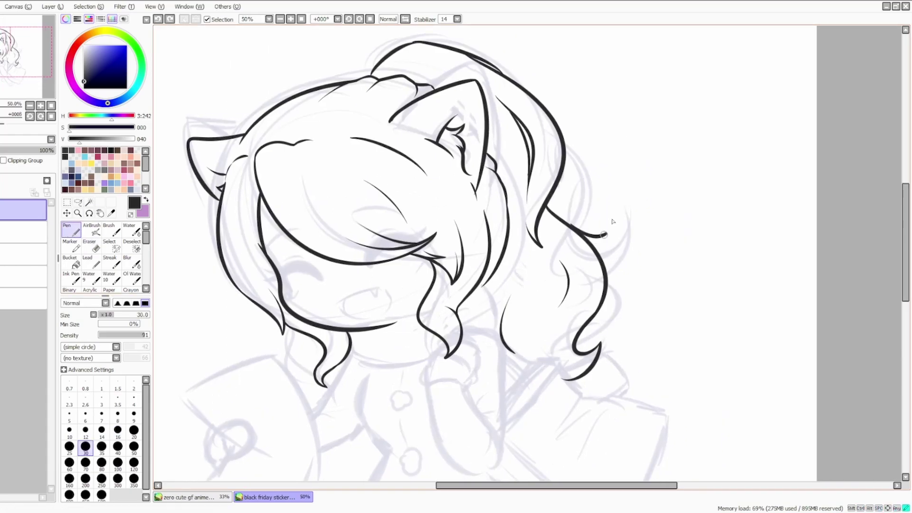
scroll(597, 324, "down", 3)
scroll(618, 266, "up", 3)
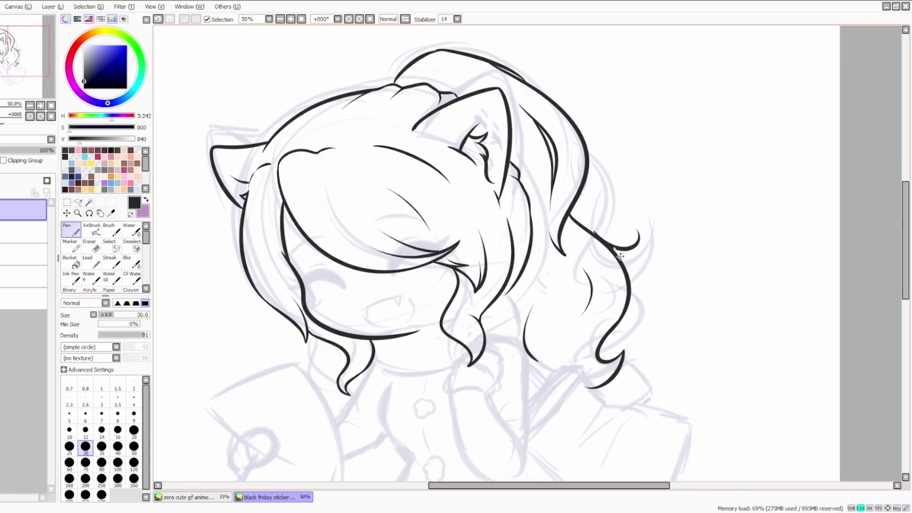
left_click_drag(641, 222, 629, 274)
scroll(642, 285, "up", 2)
key("e")
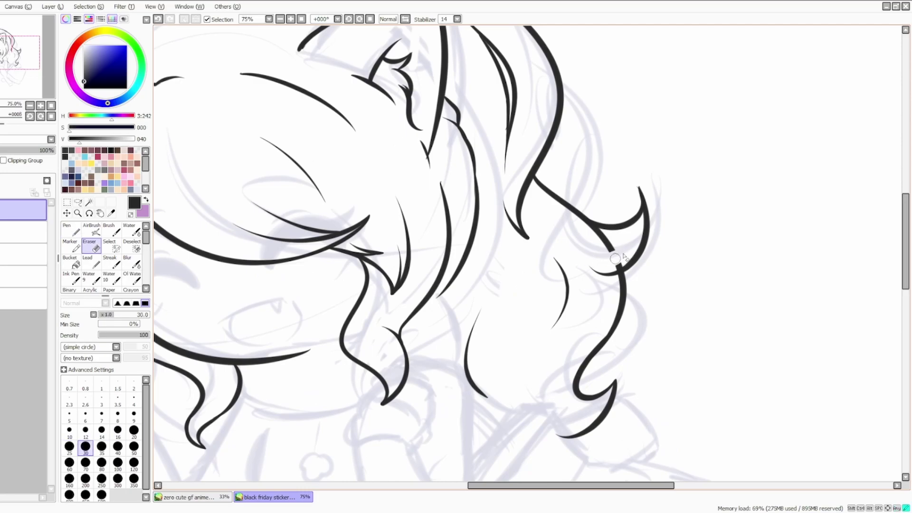
scroll(621, 231, "down", 3)
scroll(570, 209, "up", 3)
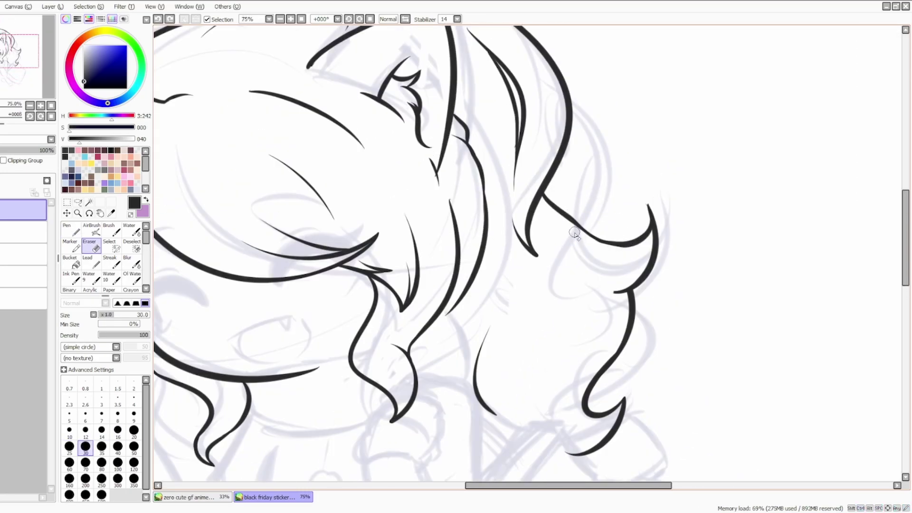
- Erase the ponytail's lower wavy strand below the flicked-out curl with a size 50 eraser
scroll(613, 251, "down", 2)
scroll(651, 271, "left", 2)
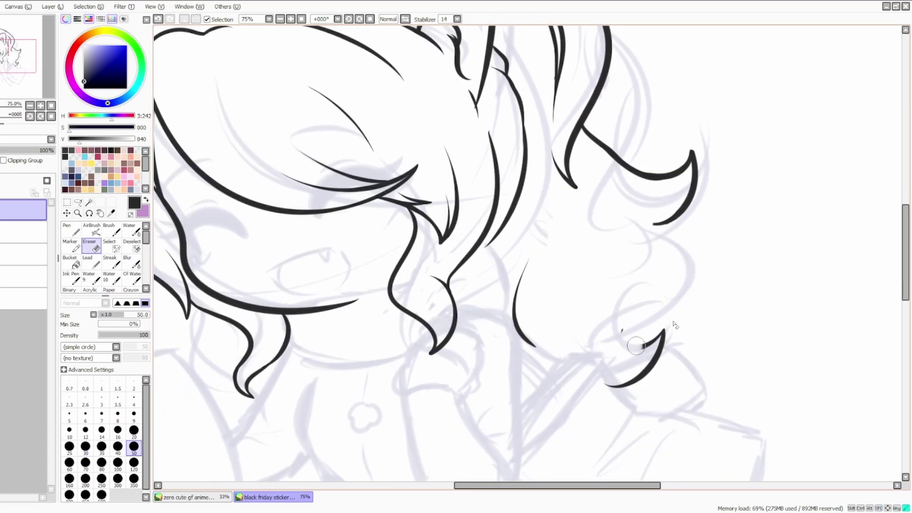
key("ctrl+z")
scroll(616, 359, "down", 3)
scroll(559, 232, "up", 3)
key("a")
key("n")
scroll(646, 195, "down", 2)
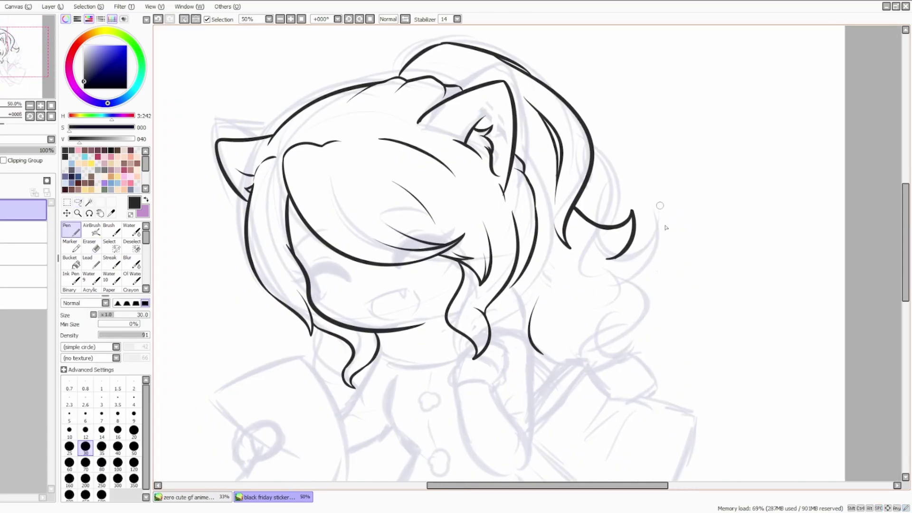
- Redraw the ponytail's lower wavy strand from the flicked-out curl to a curled tip and tidy its line ends
scroll(675, 193, "left", 3)
left_click_drag(680, 194, 707, 282)
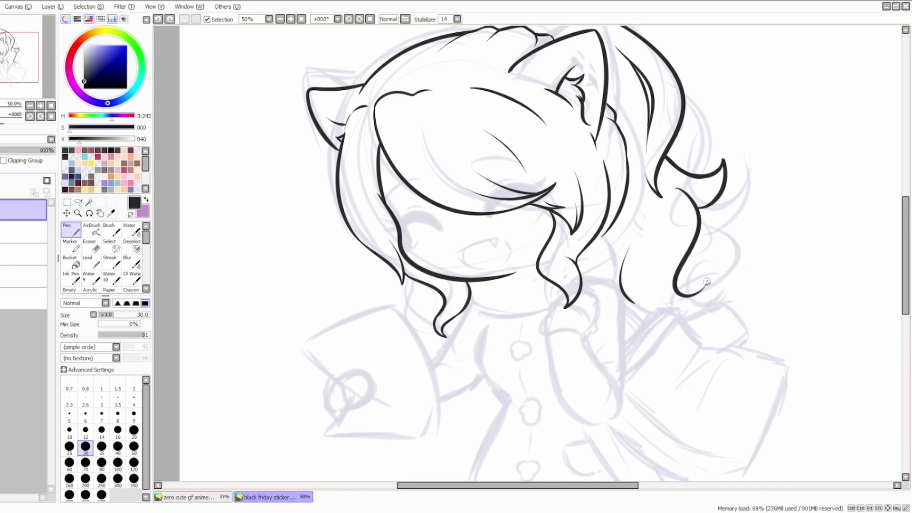
scroll(705, 266, "down", 2)
scroll(621, 285, "up", 3)
key("e")
scroll(602, 369, "down", 2)
scroll(618, 294, "up", 2)
key("a")
key("n")
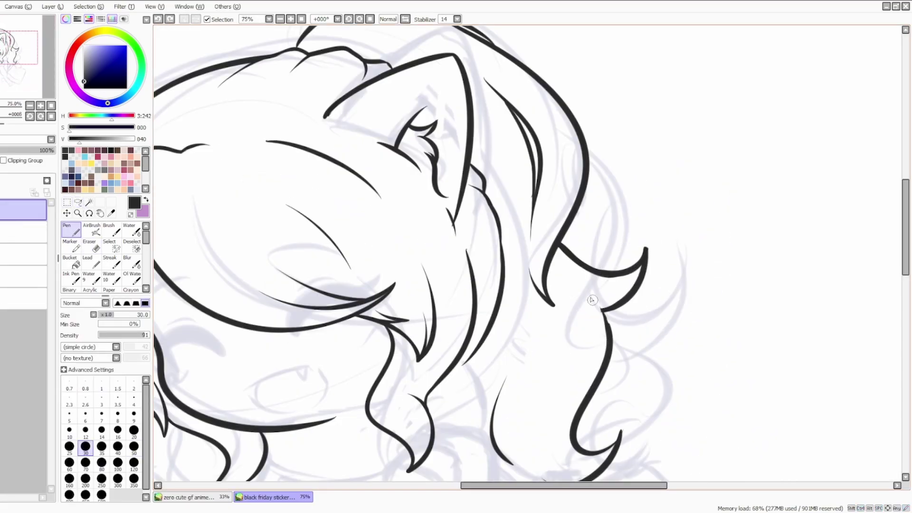
- Extend the ponytail's bottom line and erase the doubled stroke along its upper outer edge
scroll(561, 394, "down", 2)
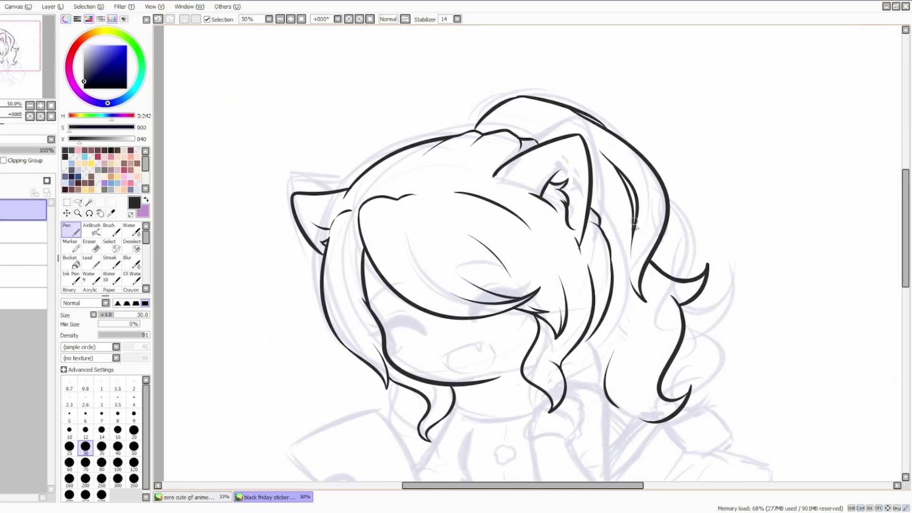
scroll(615, 214, "up", 3)
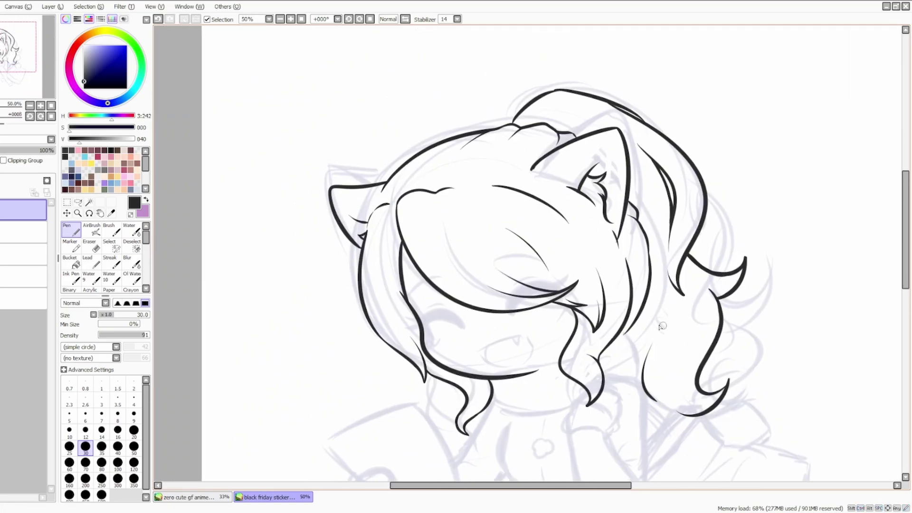
key("e")
scroll(590, 217, "down", 3)
scroll(590, 217, "up", 2)
key("n")
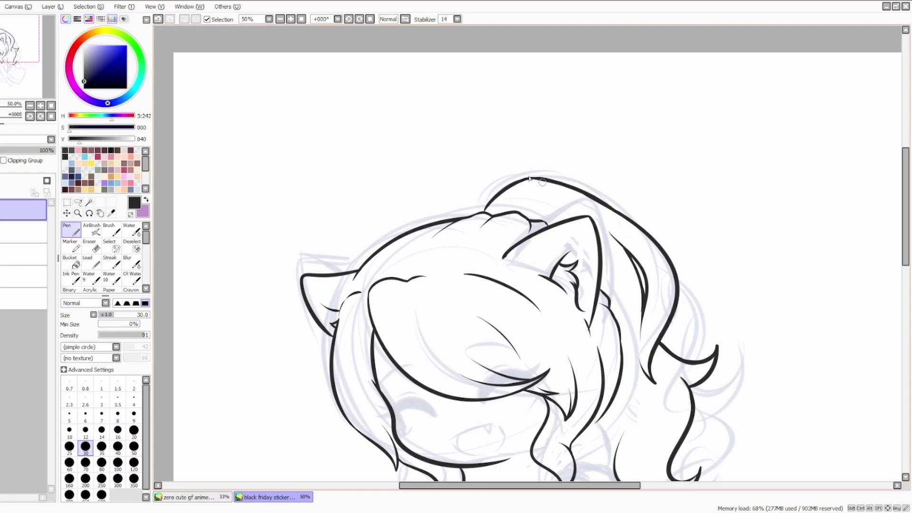
- Ink a bow at the base of the ponytail and erase the lines overlapping it
scroll(667, 318, "down", 3)
scroll(667, 319, "down", 2)
scroll(505, 197, "up", 2)
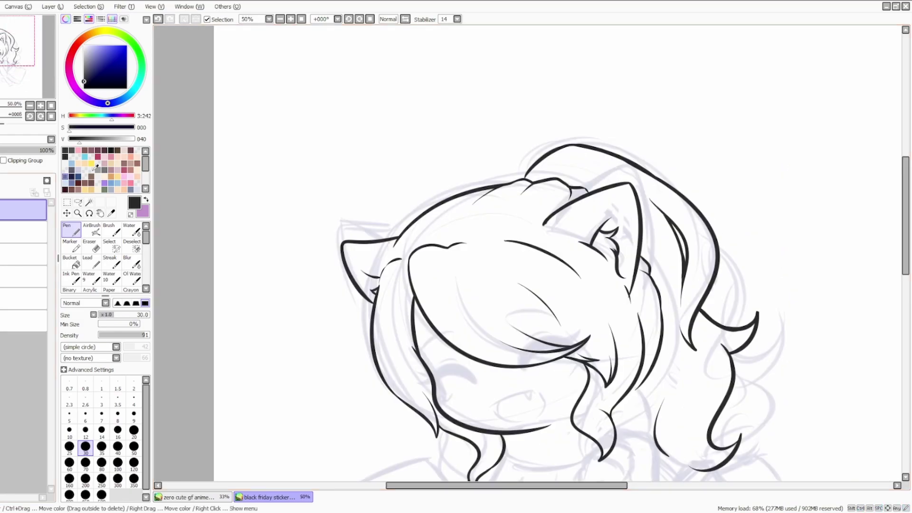
left_click_drag(437, 202, 491, 200)
scroll(436, 197, "down", 2)
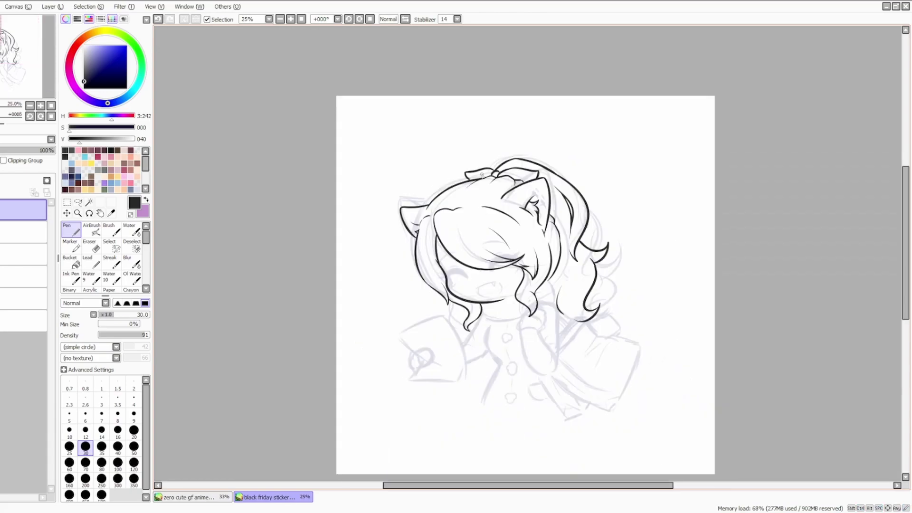
scroll(478, 247, "up", 3)
key("e")
scroll(477, 248, "down", 3)
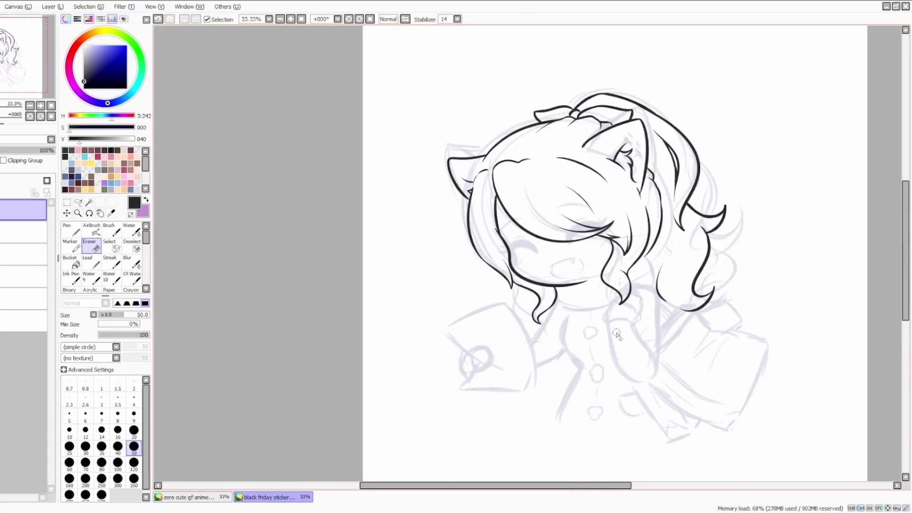
scroll(615, 387, "up", 1)
scroll(490, 343, "down", 1)
- Ink the collar band beneath the chin and the curved contours behind the right side lock
scroll(491, 342, "up", 2)
key("n")
left_click_drag(447, 314, 458, 357)
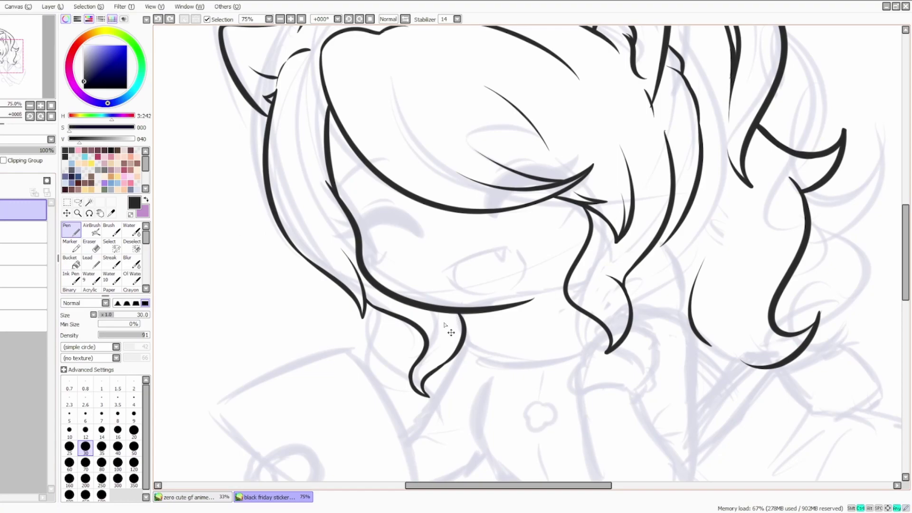
left_click_drag(475, 309, 456, 302)
mouse_move(670, 352)
left_mouse_down()
mouse_move(625, 305)
mouse_move(661, 257)
left_mouse_up()
left_click_drag(486, 309, 637, 308)
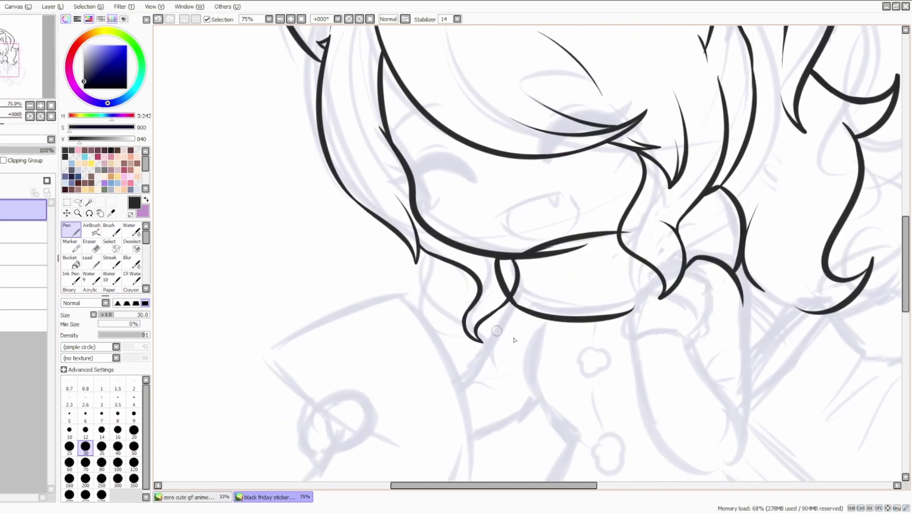
- Erase the lines overlapping where the collar band meets the chin and the left curled lock
key("e")
left_click(23, 298)
mouse_move(584, 247)
left_mouse_down()
mouse_move(528, 266)
mouse_move(541, 258)
left_mouse_up()
left_click(24, 210)
left_click(24, 275)
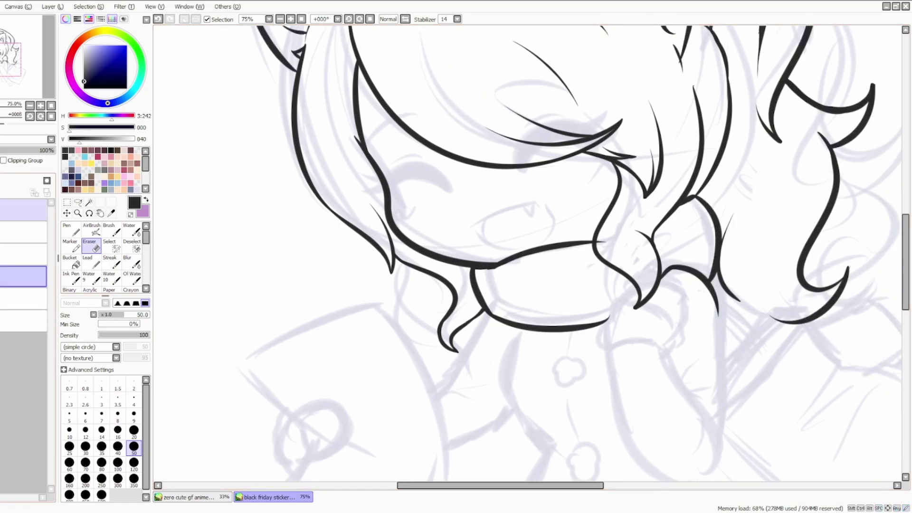
- On the top layer, ink the coat's left side contour, curving in to the waist and flaring out below it
left_click(24, 209)
scroll(494, 274, "down", 3)
scroll(489, 238, "up", 2)
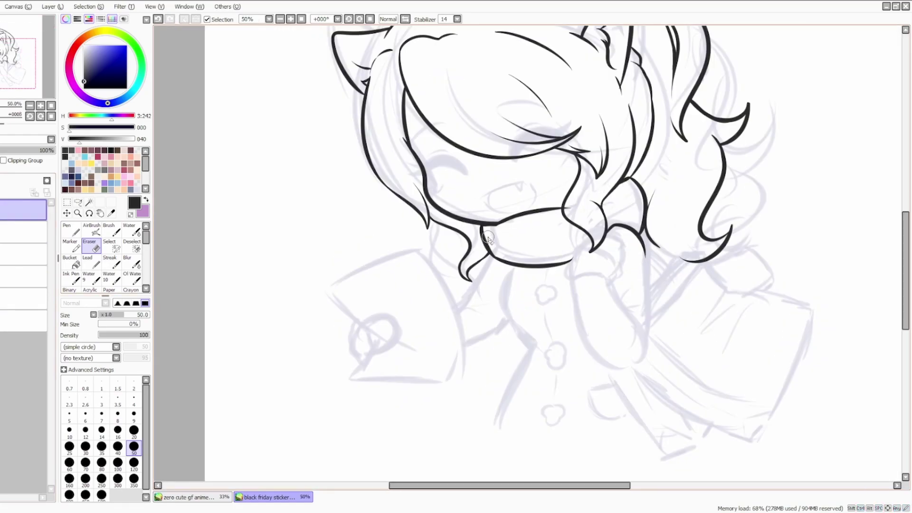
scroll(488, 238, "down", 2)
scroll(475, 247, "up", 3)
key("n")
mouse_move(447, 206)
left_mouse_down()
mouse_move(483, 295)
mouse_move(434, 428)
left_mouse_up()
mouse_move(451, 266)
left_mouse_down()
mouse_move(425, 313)
mouse_move(427, 291)
mouse_move(413, 319)
mouse_move(395, 312)
left_mouse_up()
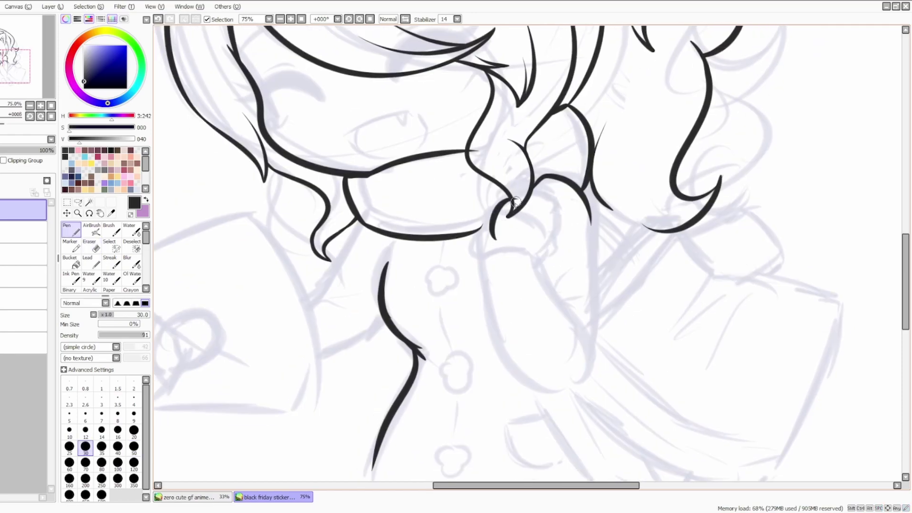
- Ink the raised fist beneath the right side lock and the rounded bent sleeve below it, tidying the line at the elbow
left_click_drag(547, 235, 497, 253)
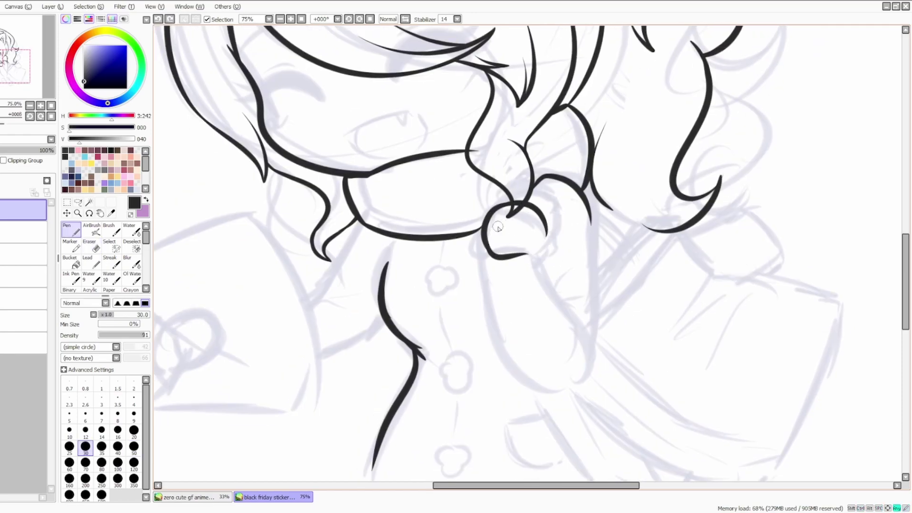
mouse_move(500, 204)
left_mouse_down()
mouse_move(508, 225)
mouse_move(516, 171)
mouse_move(564, 285)
left_mouse_up()
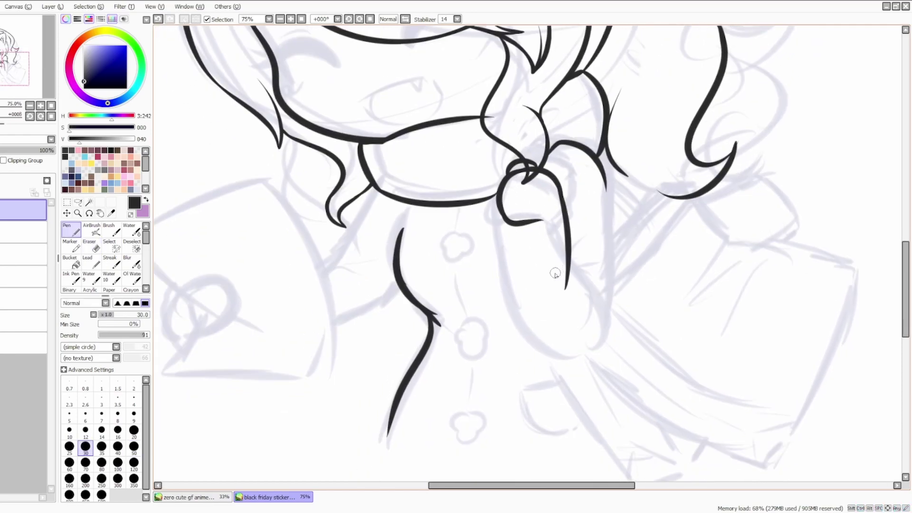
mouse_move(532, 230)
left_mouse_down()
mouse_move(515, 283)
mouse_move(566, 345)
left_mouse_up()
mouse_move(563, 200)
left_mouse_down()
mouse_move(578, 323)
mouse_move(560, 309)
left_mouse_up()
left_click_drag(603, 200, 601, 304)
mouse_move(570, 333)
left_mouse_down()
mouse_move(561, 331)
mouse_move(602, 264)
mouse_move(612, 309)
left_mouse_up()
key("e")
mouse_move(585, 361)
left_mouse_down()
mouse_move(584, 303)
mouse_move(589, 347)
left_mouse_up()
key("n")
left_click_drag(590, 304, 601, 292)
- Ink a scalloped fluffy cuff at the raised wrist and erase the sleeve and fist lines inside it
mouse_move(537, 201)
left_mouse_down()
mouse_move(538, 251)
mouse_move(544, 211)
mouse_move(564, 216)
left_mouse_up()
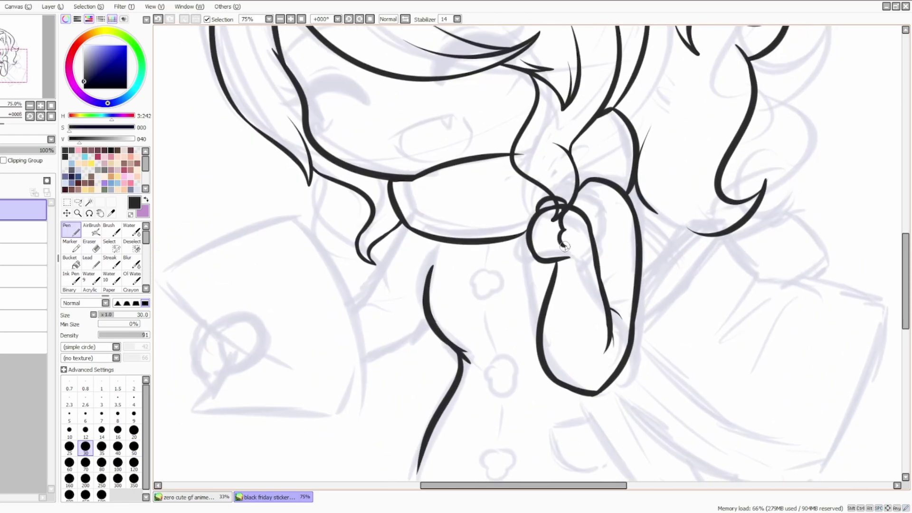
key("e")
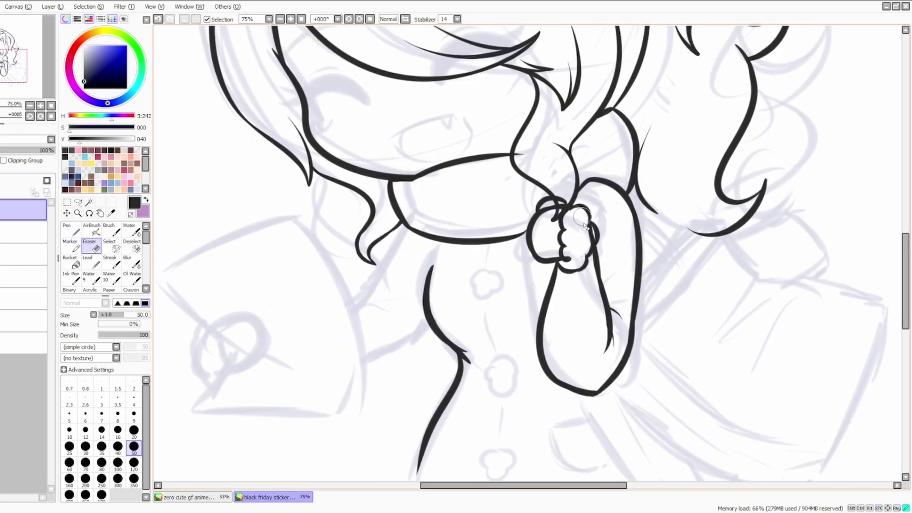
scroll(572, 267, "up", 1)
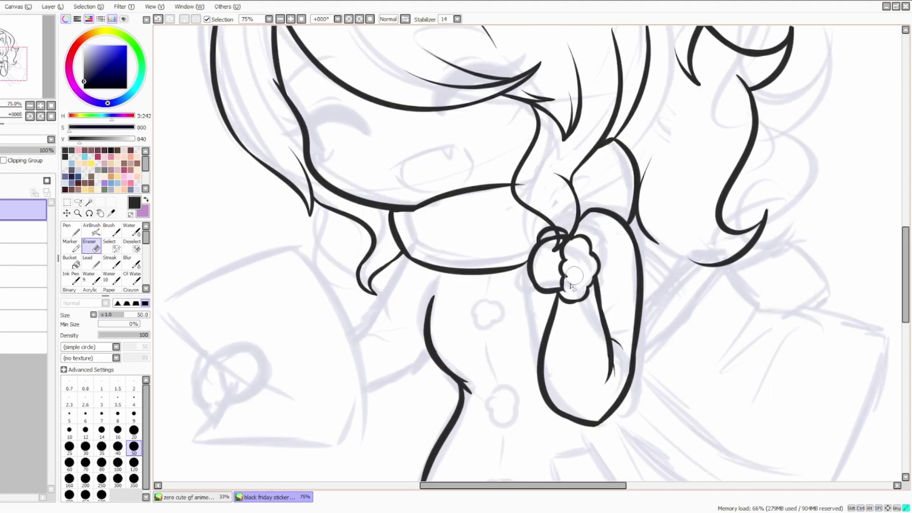
scroll(575, 246, "up", 1)
scroll(577, 250, "left", 1)
scroll(527, 258, "down", 2)
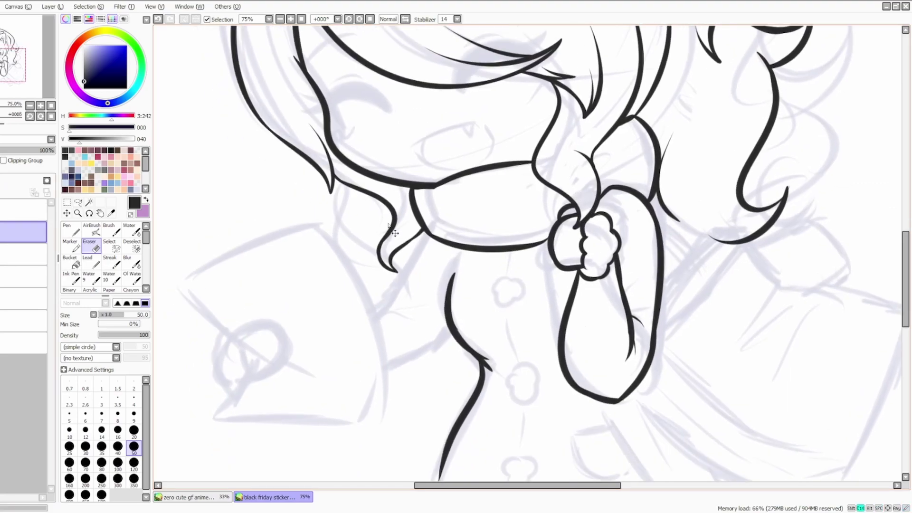
- Add small crease strokes to the raised sleeve with the pen size reduced to 12
key("n")
scroll(527, 258, "down", 3)
scroll(528, 258, "up", 3)
key("bracketleft")
key("bracketleft")
key("bracketleft")
key("bracketleft")
key("bracketleft")
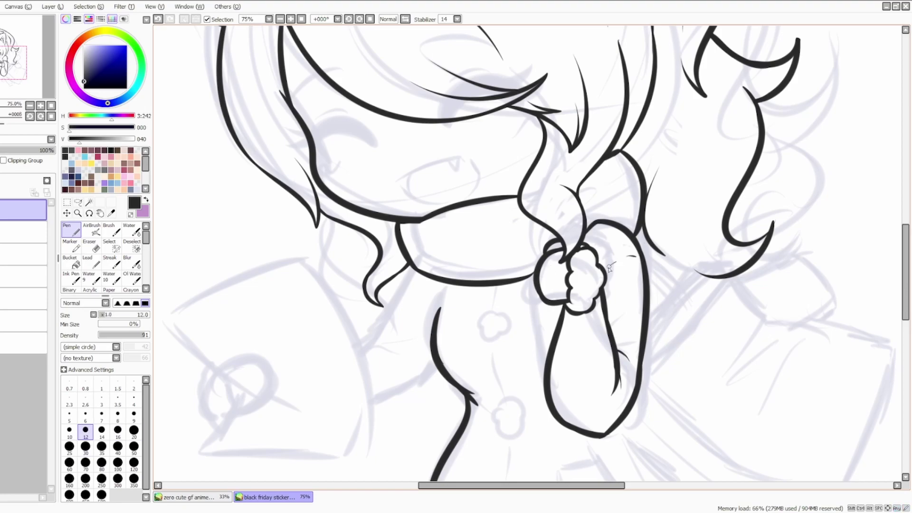
scroll(556, 294, "down", 4)
scroll(556, 295, "left", 2)
scroll(569, 331, "up", 2)
- Restore the pen size to 30 and ink the upper and lower lines of the lowered arm
key("bracketright")
key("bracketright")
key("bracketright")
key("bracketright")
key("bracketright")
scroll(493, 225, "left", 1)
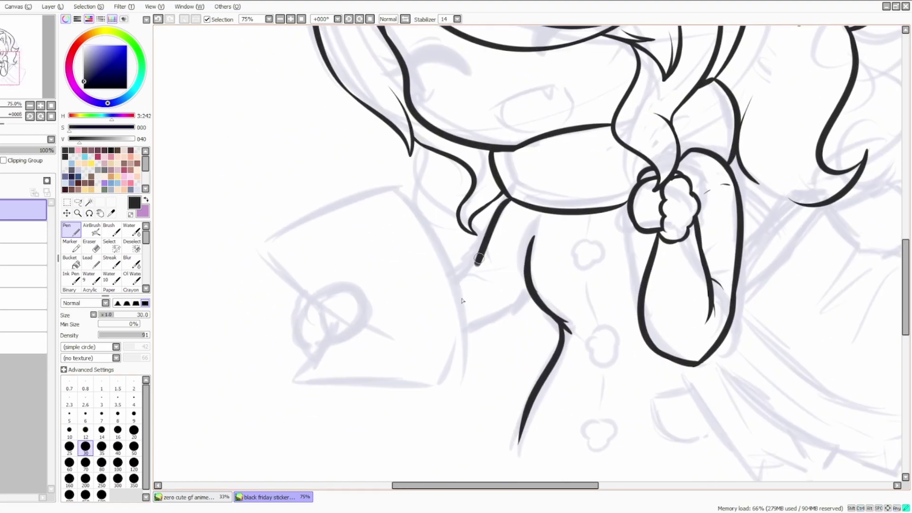
left_click_drag(514, 208, 458, 306)
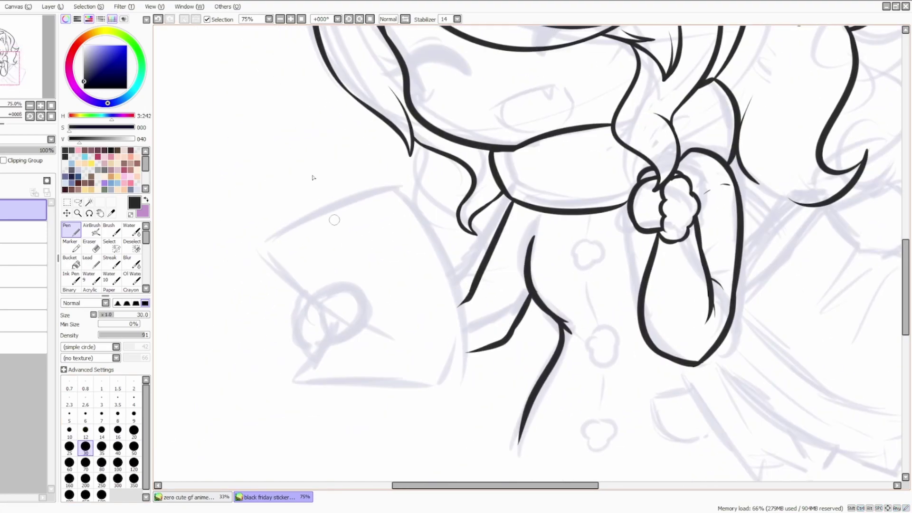
- Ink a four-lobed pom-pom button on the front of the coat and clean up its outline
key("ctrl+plus")
left_click_drag(503, 235, 433, 166)
mouse_move(523, 209)
left_mouse_down()
mouse_move(513, 218)
mouse_move(528, 237)
mouse_move(515, 235)
left_mouse_up()
left_click_drag(516, 235, 505, 214)
key("e")
left_click_drag(576, 248, 577, 221)
- Duplicate the pom-pom button twice and place the copies in a column down the coat front
key("ctrl+c")
key("ctrl+v")
mouse_move(516, 170)
left_mouse_down()
mouse_move(538, 286)
mouse_move(578, 224)
left_mouse_up()
key("ctrl+v")
left_click_drag(518, 102, 529, 286)
left_click_drag(577, 327, 577, 404)
left_click_drag(515, 179, 504, 226)
- Ink a small V-shaped neckline beneath the collar band with a short seam line running down from its point
key("n")
scroll(505, 224, "up", 3)
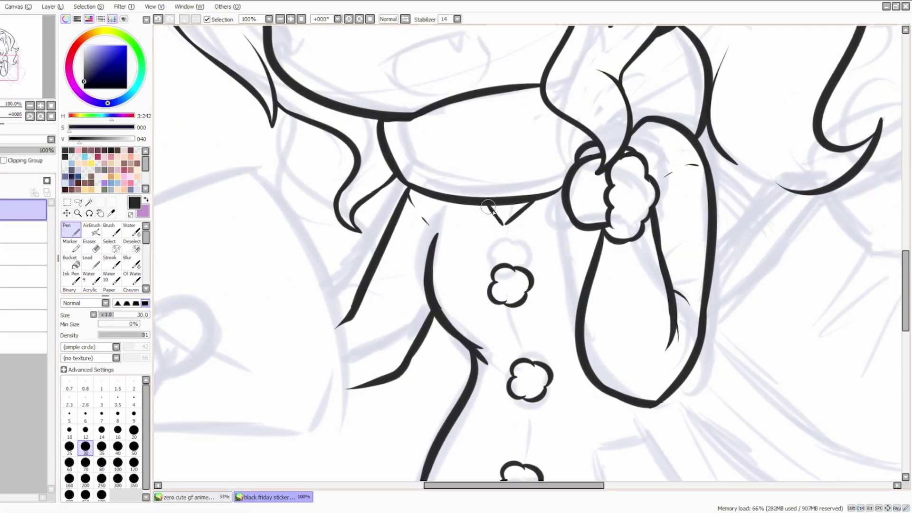
scroll(505, 200, "down", 1)
left_click_drag(503, 185, 503, 202)
scroll(505, 200, "down", 3)
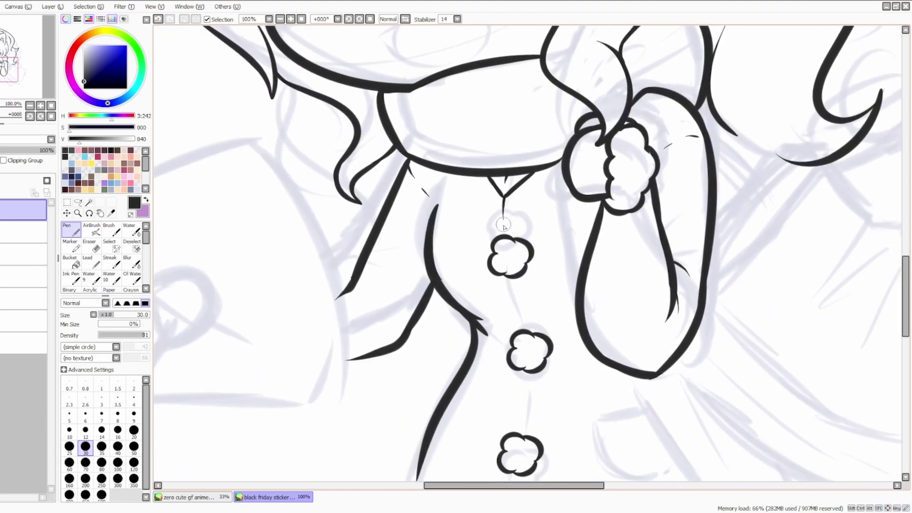
- Ink broken seam lines between the pom-pom buttons and a flapped pocket below the raised elbow
scroll(507, 215, "down", 1)
left_click_drag(529, 246, 528, 269)
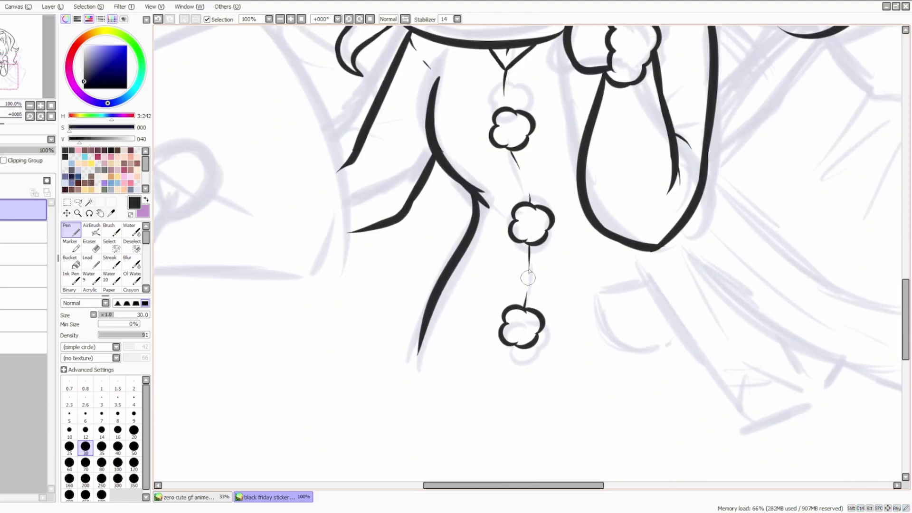
scroll(527, 292, "right", 1)
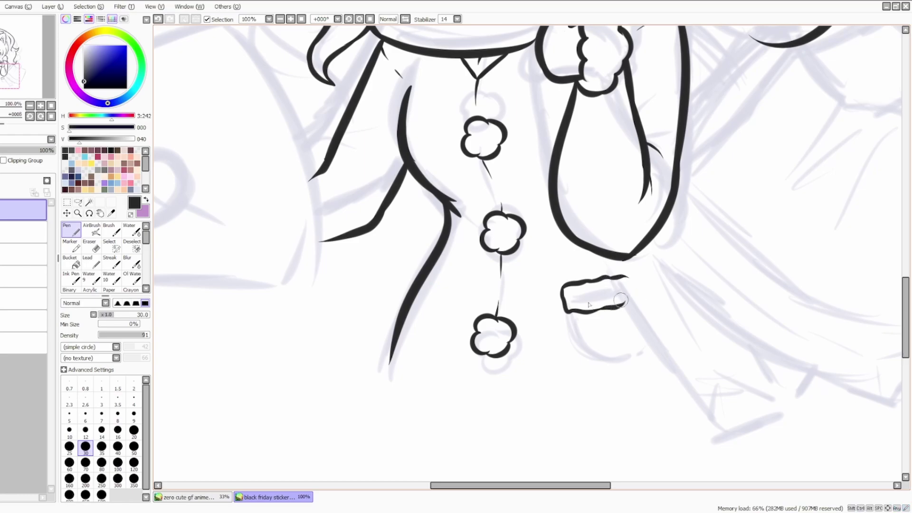
scroll(648, 347, "up", 2)
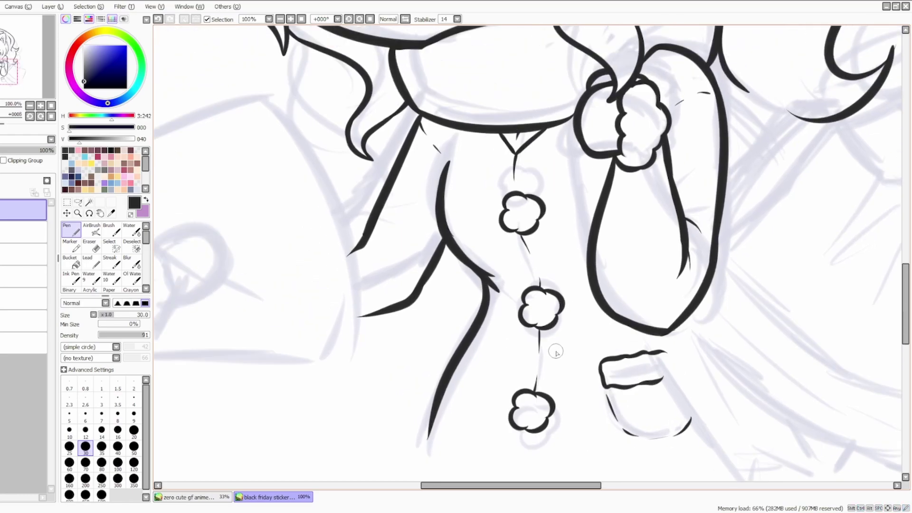
- Ink small curved collar flaps on both sides of the V neckline and tidy them with a size 20 eraser
scroll(617, 308, "down", 1)
scroll(585, 263, "up", 1)
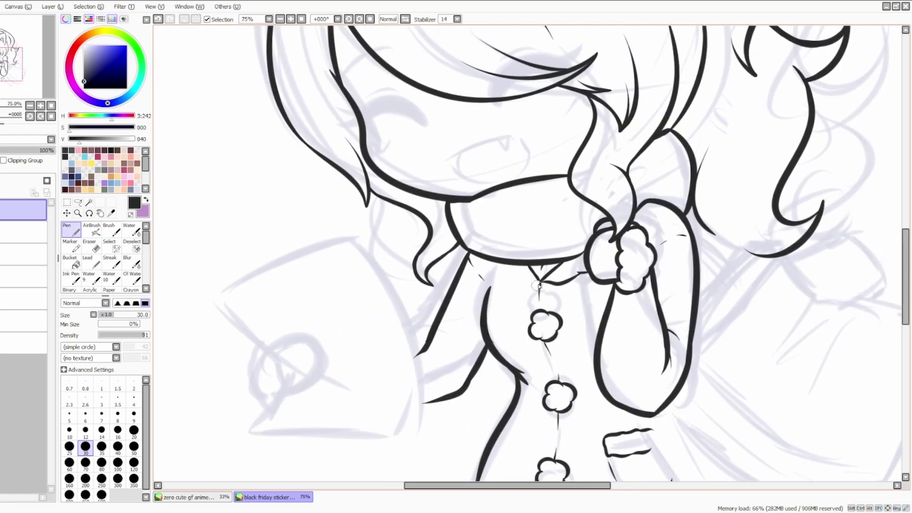
scroll(503, 322, "down", 2)
scroll(528, 332, "up", 2)
key("e")
scroll(560, 364, "down", 2)
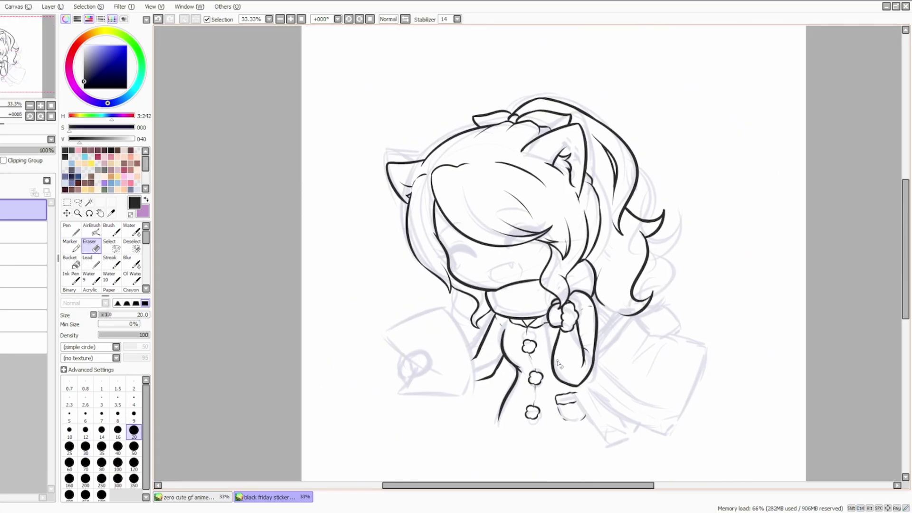
scroll(560, 363, "up", 2)
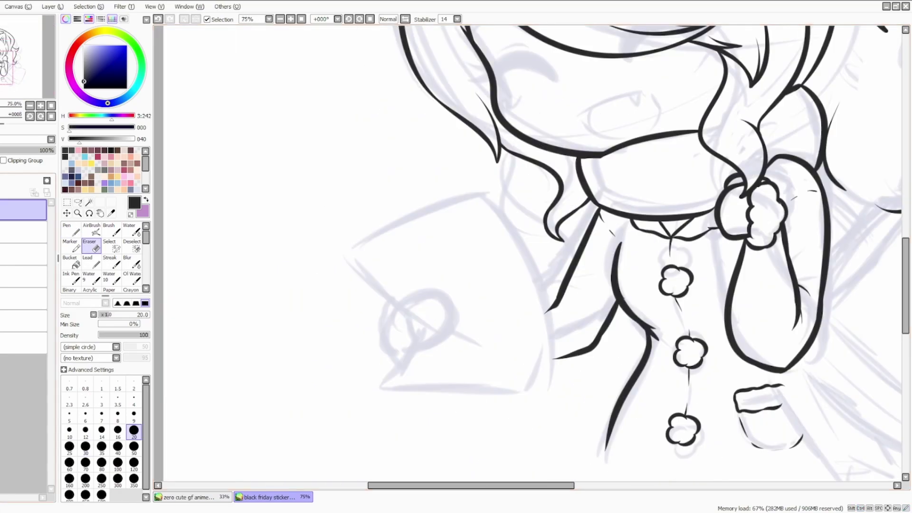
- Ink the top edge, curved inner edge and pointed outer corner of the bag beside the lowered arm
key("bracketright")
key("bracketright")
key("n")
left_click_drag(366, 248, 475, 192)
left_click_drag(475, 192, 544, 293)
key("ctrl+z")
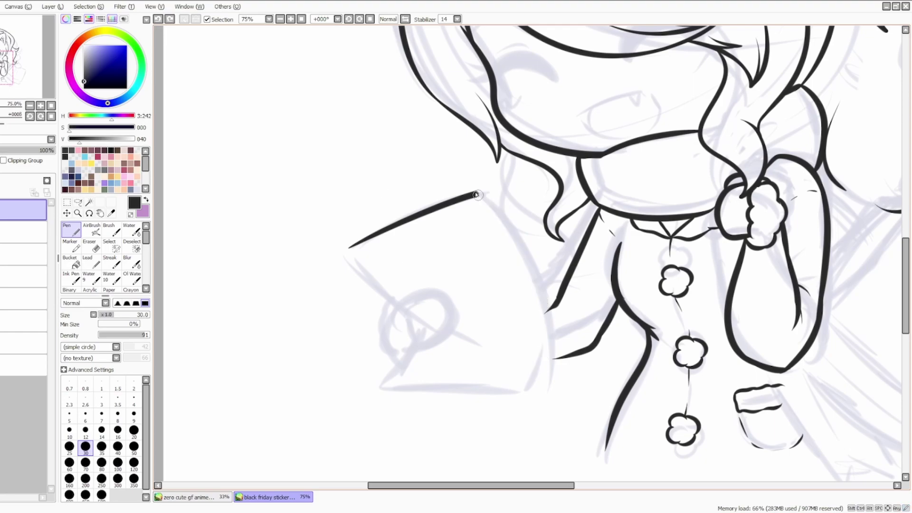
left_click_drag(476, 192, 532, 392)
mouse_move(396, 302)
left_mouse_down()
mouse_move(345, 257)
mouse_move(477, 193)
left_mouse_up()
key("e")
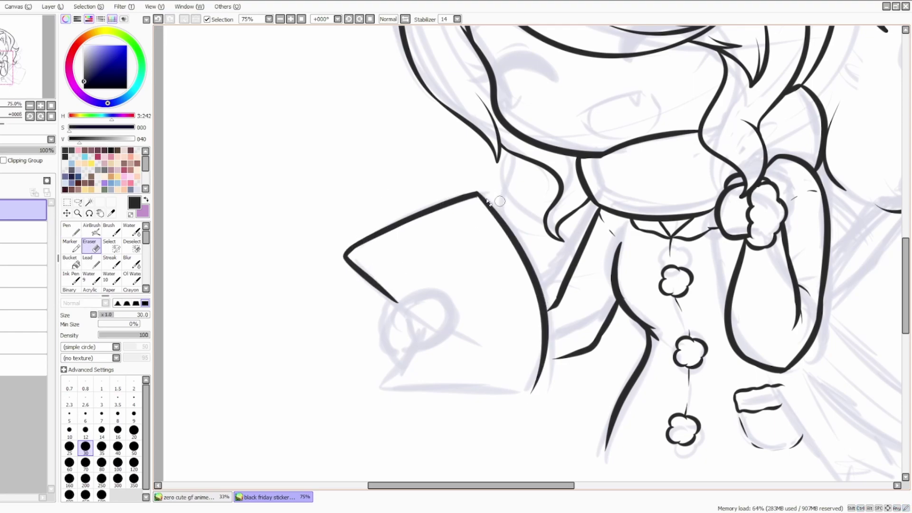
- Close the left bag's outline with a curved bottom edge and a short lower outer edge, cleaning up the corners
scroll(494, 218, "down", 2)
key("n")
mouse_move(413, 305)
left_mouse_down()
mouse_move(379, 342)
mouse_move(533, 347)
left_mouse_up()
key("ctrl+z")
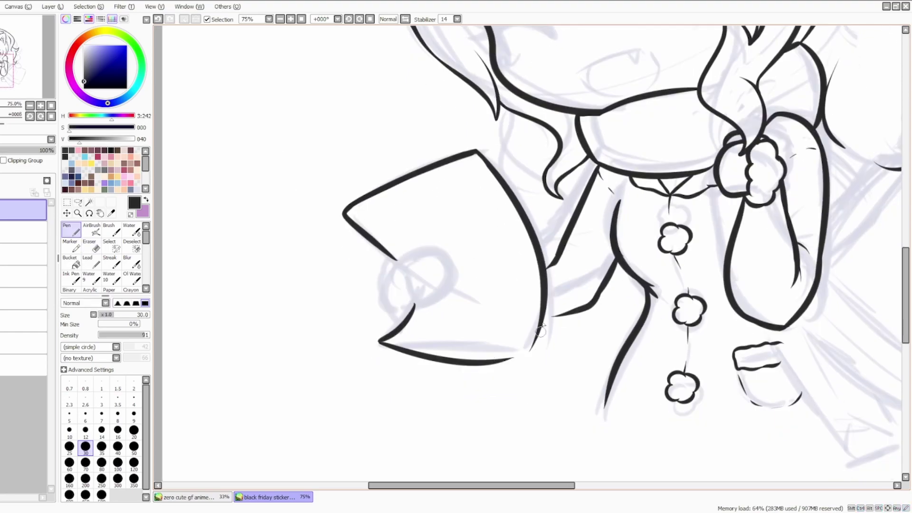
key("e")
key("ctrl+z")
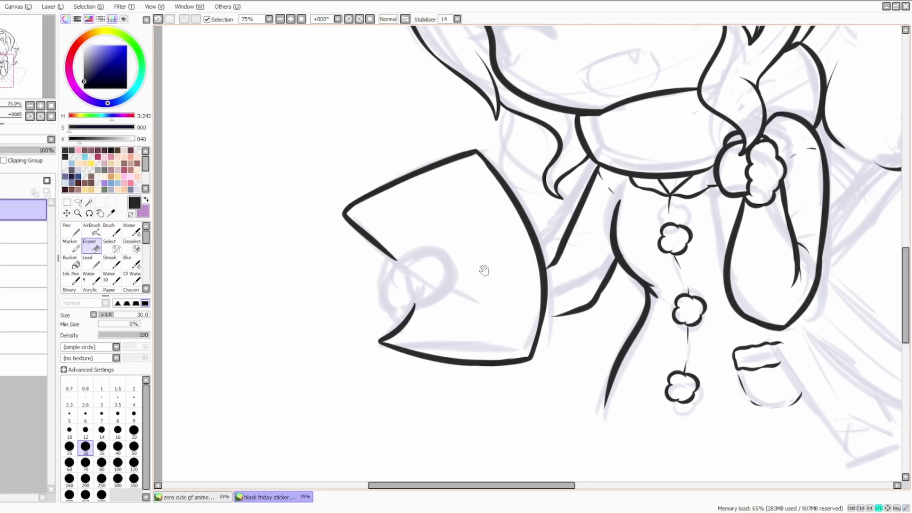
- Ink the round hand shape with its scalloped side over the left bag's outer edge and erase the overlapping lines
left_click_drag(487, 286, 518, 309)
key("n")
mouse_move(426, 285)
left_mouse_down()
mouse_move(442, 326)
mouse_move(422, 341)
left_mouse_up()
key("ctrl+z")
key("e")
left_click_drag(419, 319, 428, 337)
left_click_drag(416, 304, 405, 289)
key("n")
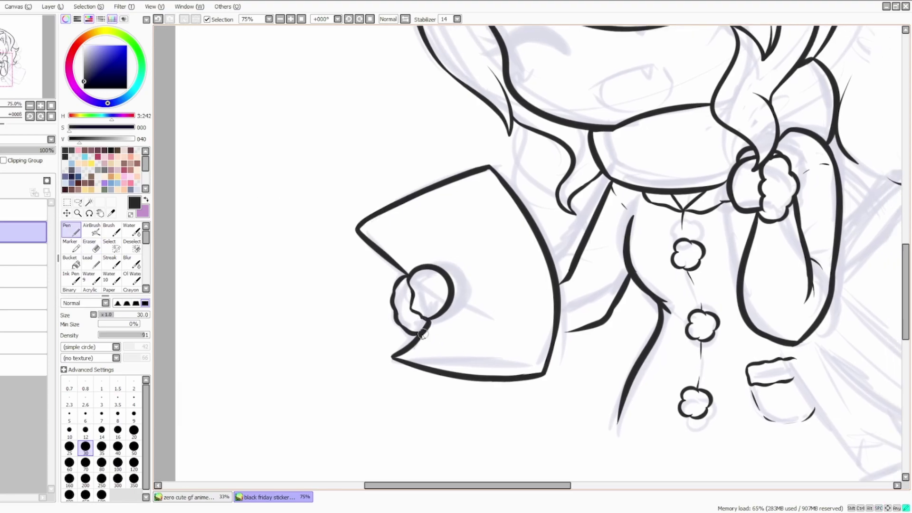
- Ink thin crease lines fanning out from the hand across the left bag
scroll(241, 265, "down", 3)
scroll(242, 265, "up", 3)
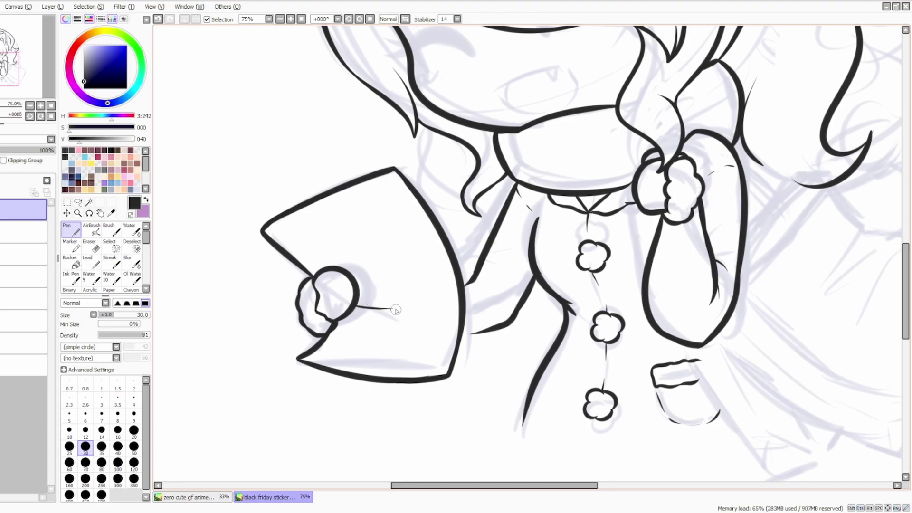
scroll(379, 205, "down", 3)
scroll(456, 364, "up", 3)
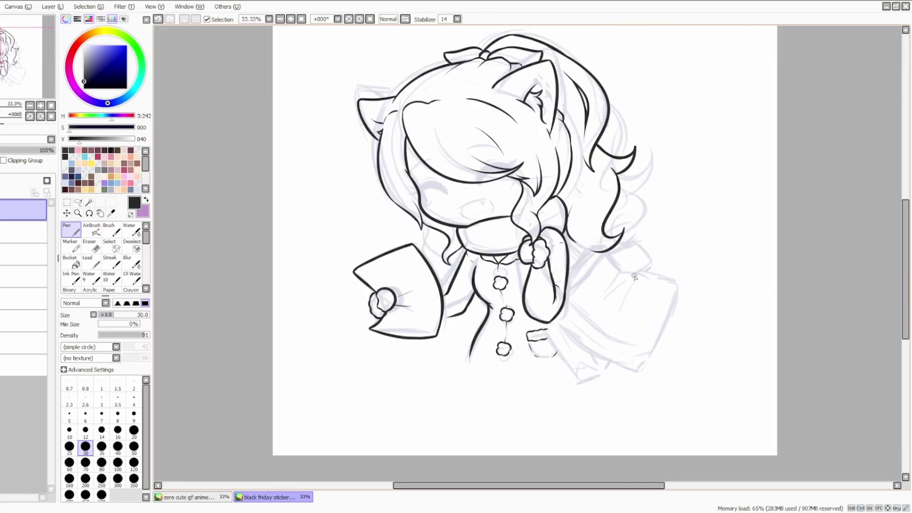
- Ink the two long lower edges and the curved outer edge of the large bag behind the raised arm
left_click_drag(440, 151, 439, 126)
mouse_move(456, 311)
left_mouse_down()
mouse_move(527, 376)
mouse_move(637, 414)
mouse_move(528, 365)
left_mouse_up()
key("ctrl+z")
mouse_move(479, 267)
left_mouse_down()
mouse_move(551, 340)
mouse_move(689, 370)
left_mouse_up()
left_click_drag(734, 226, 694, 364)
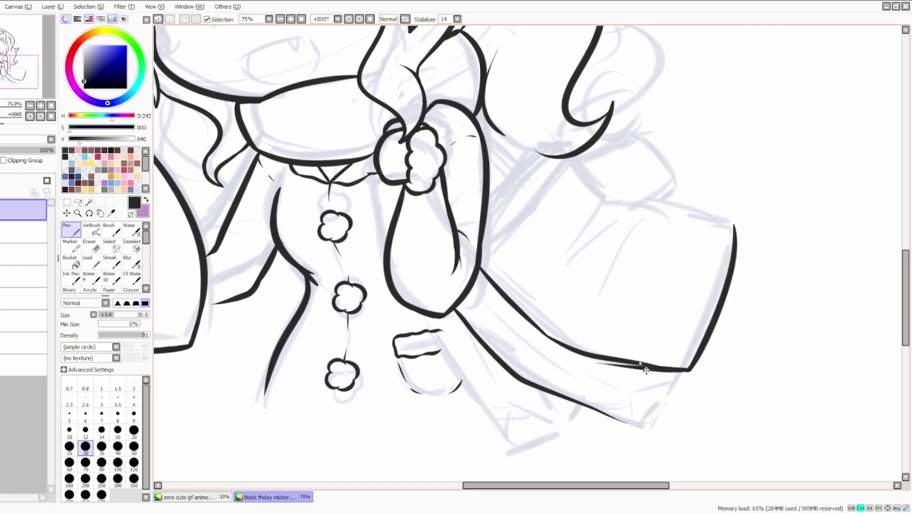
- Ink the large bag's top edge and the slanted edge rising from it toward the ponytail, with thin creases below
left_click_drag(709, 283, 705, 327)
left_click_drag(637, 264, 729, 262)
left_click_drag(672, 279, 636, 278)
left_click_drag(585, 248, 600, 259)
key("ctrl+z")
left_click_drag(529, 197, 600, 261)
- Close the end of the large bag's lower panel and add thin crease strokes to the bag
scroll(480, 187, "down", 1)
left_click_drag(661, 349, 608, 400)
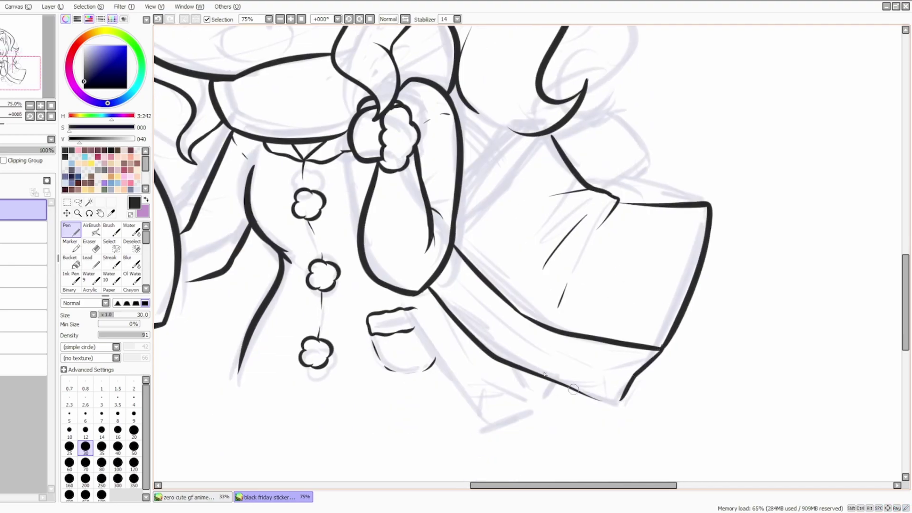
left_click_drag(454, 220, 485, 319)
key("ctrl+z")
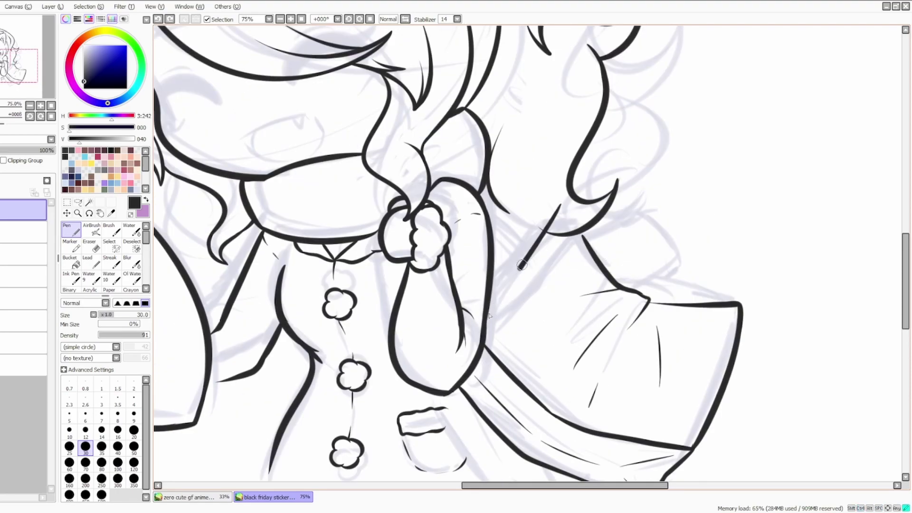
- Ink the bag's inner slanted edge beside the raised sleeve and the jagged peaks under the ponytail
left_click_drag(558, 204, 588, 190)
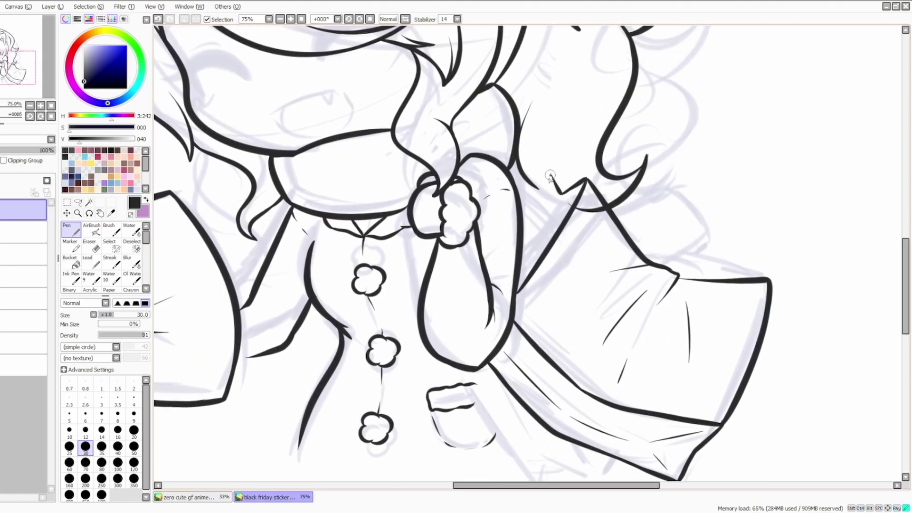
left_click_drag(521, 220, 550, 211)
left_click_drag(581, 165, 599, 138)
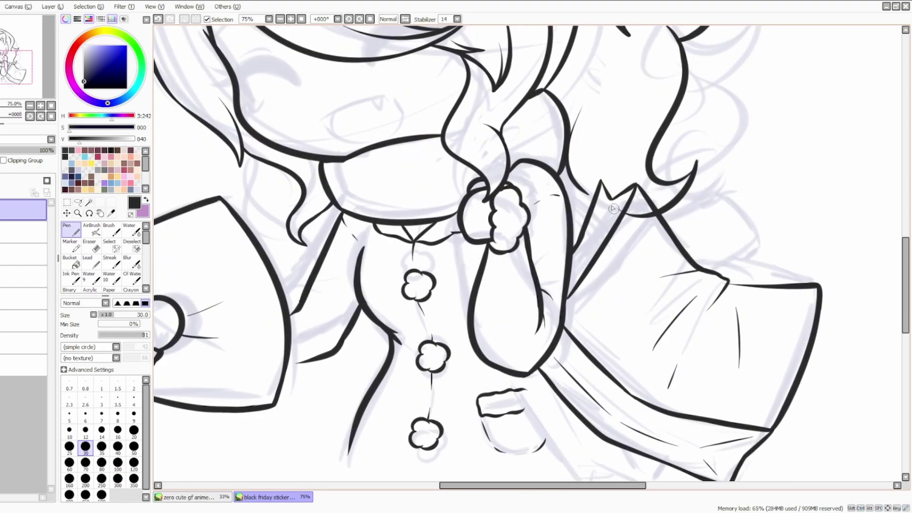
- Ink the narrow panel hanging diagonally below the raised elbow, closing its pointed lower end
left_click_drag(557, 360, 598, 295)
left_click_drag(553, 270, 637, 409)
key("ctrl+z")
left_click_drag(552, 269, 651, 421)
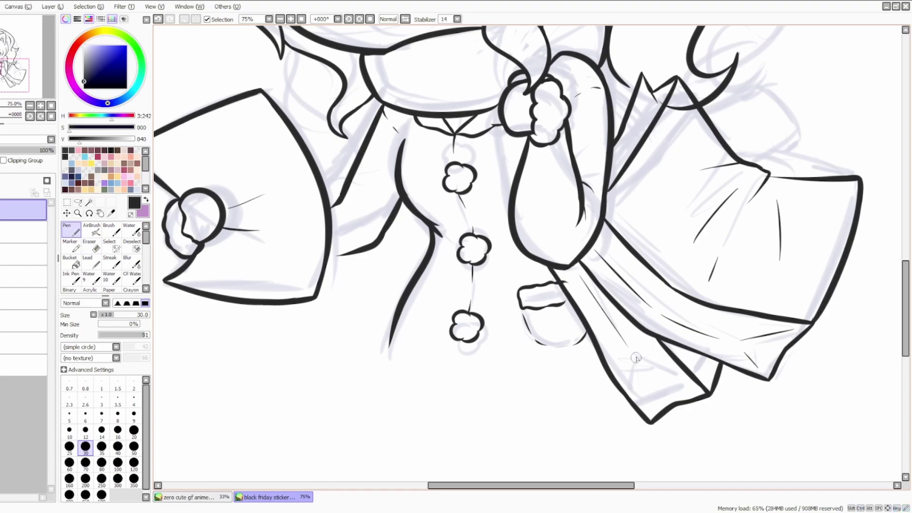
- Add another small peak beside the raised sleeve and erase the ponytail line crossing the bag's tallest peak
mouse_move(610, 101)
left_mouse_down()
mouse_move(665, 200)
mouse_move(646, 194)
mouse_move(588, 306)
mouse_move(585, 122)
left_mouse_up()
key("e")
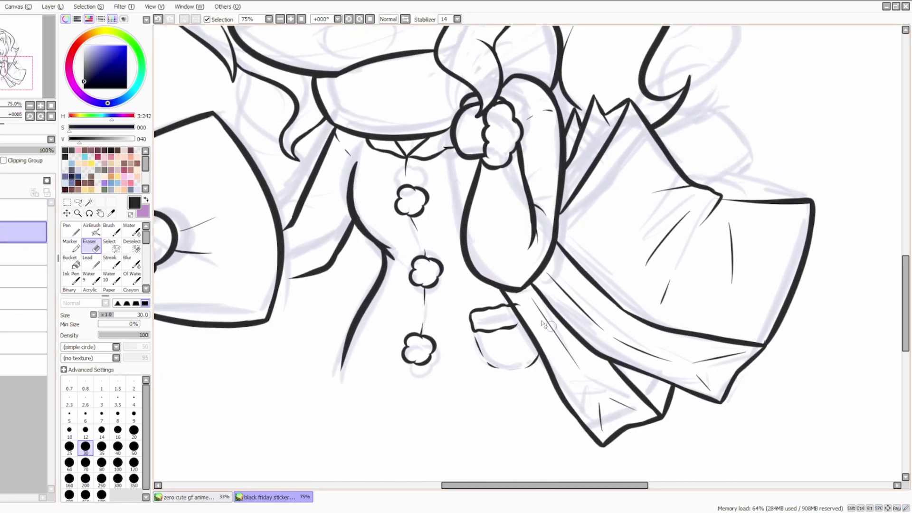
left_click_drag(555, 331, 573, 478)
mouse_move(620, 162)
left_mouse_down()
mouse_move(606, 172)
mouse_move(592, 223)
mouse_move(624, 270)
left_mouse_up()
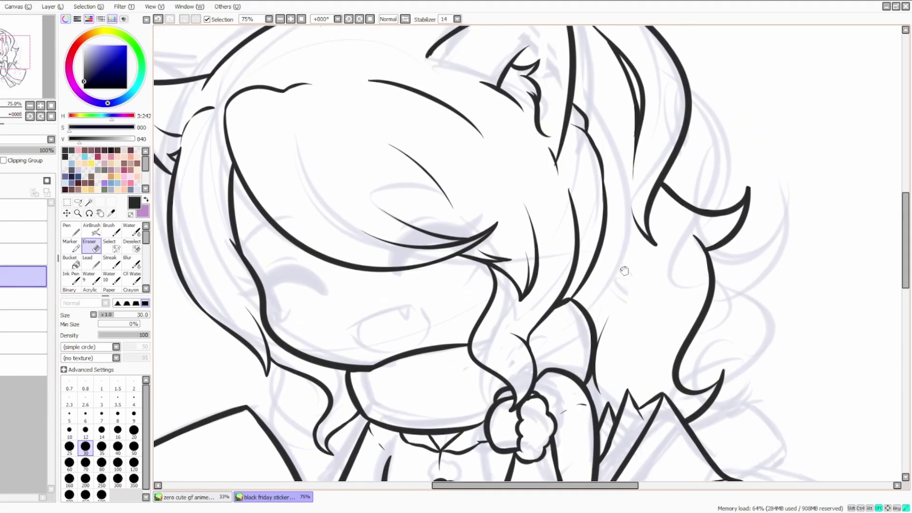
scroll(624, 270, "down", 5)
scroll(440, 337, "up", 5)
key("n")
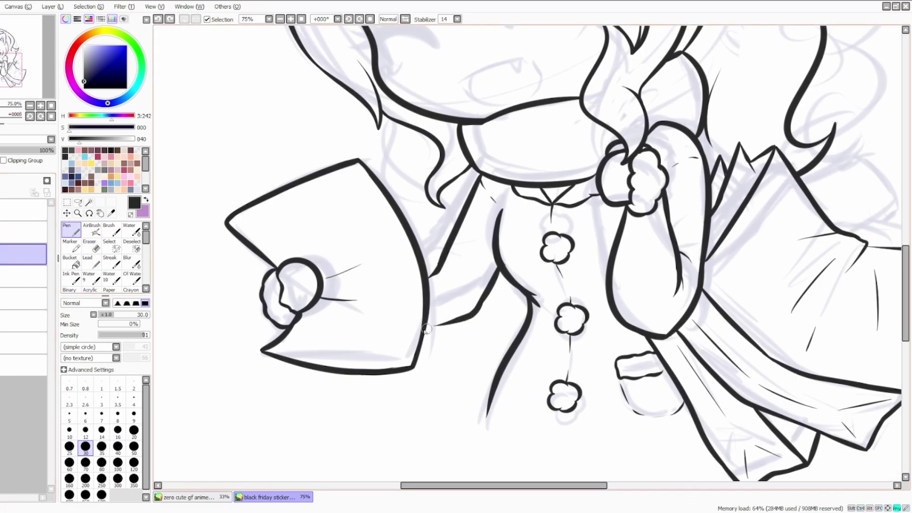
- Ink the coat's flared side edge and the wavy fur band around its hem, ending at the hanging bag
left_click_drag(440, 337, 373, 224)
left_click_drag(404, 323, 492, 336)
left_click_drag(495, 336, 579, 342)
left_click_drag(636, 326, 601, 338)
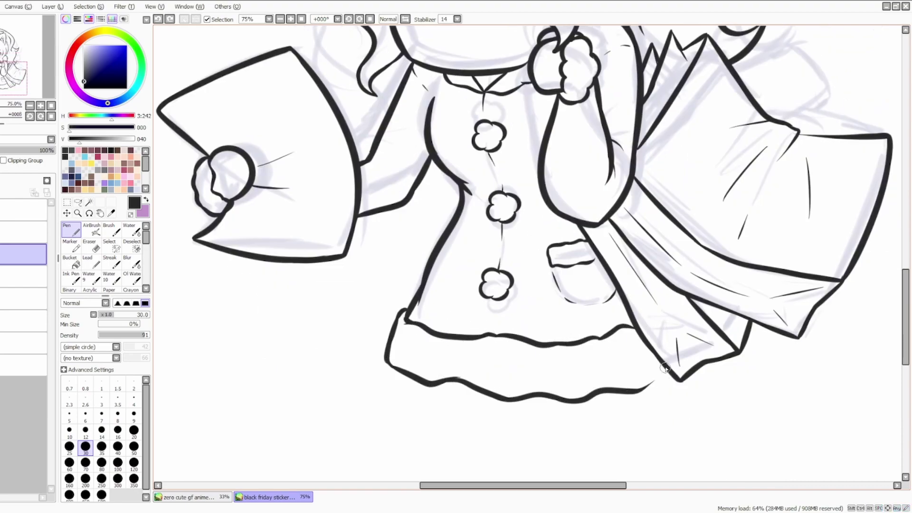
left_click_drag(417, 335, 424, 364)
key("e")
left_click(4, 233)
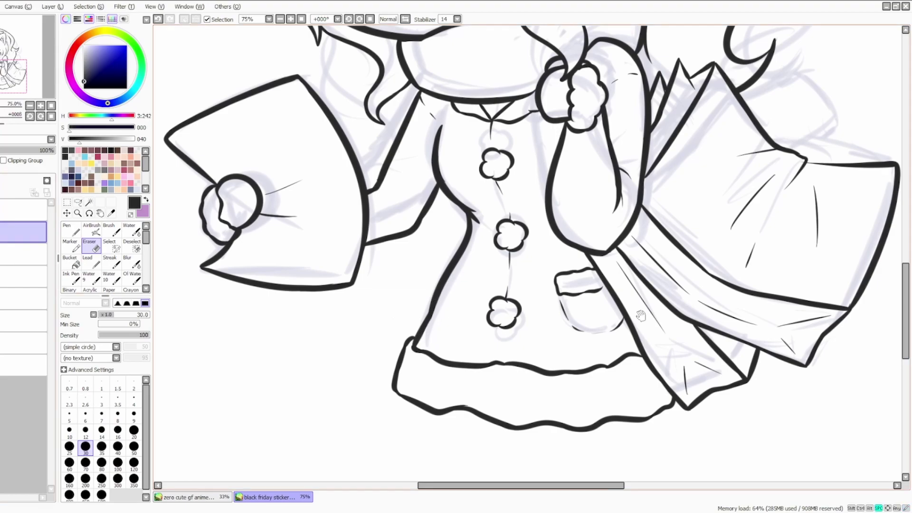
- Draw the thick arched closed eye with its lashes and crease, plus the tip of the other eye below the bangs
scroll(527, 314, "down", 3)
scroll(444, 247, "up", 3)
key("]")
key("]")
key("]")
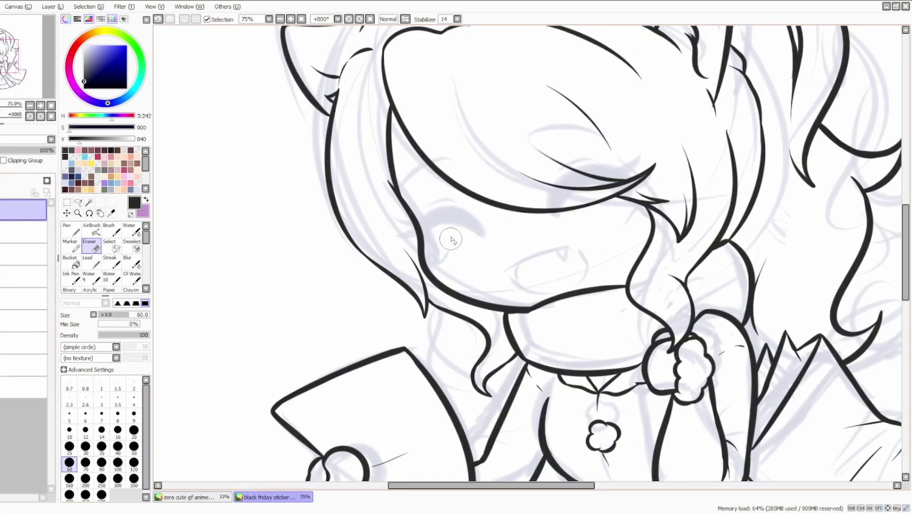
left_click(71, 231)
left_click_drag(494, 237, 427, 247)
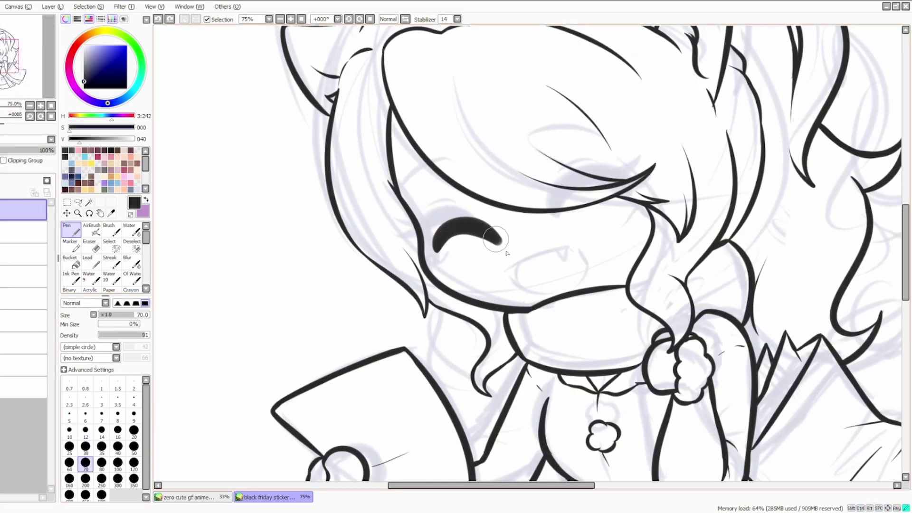
left_click_drag(494, 238, 418, 243)
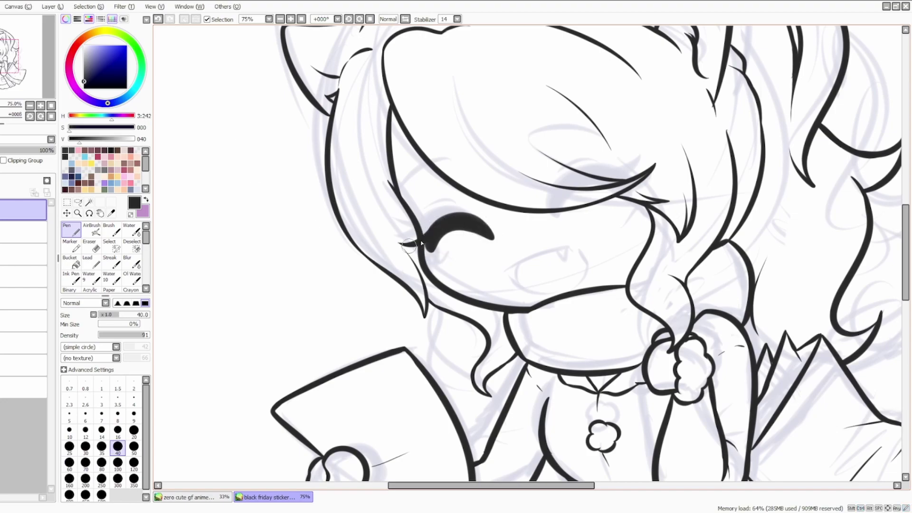
left_click_drag(427, 186, 408, 166)
left_click(536, 195)
- Ink the open smiling mouth with an inner corner line and a small fang, and clean its upper edge
left_click_drag(526, 278, 511, 299)
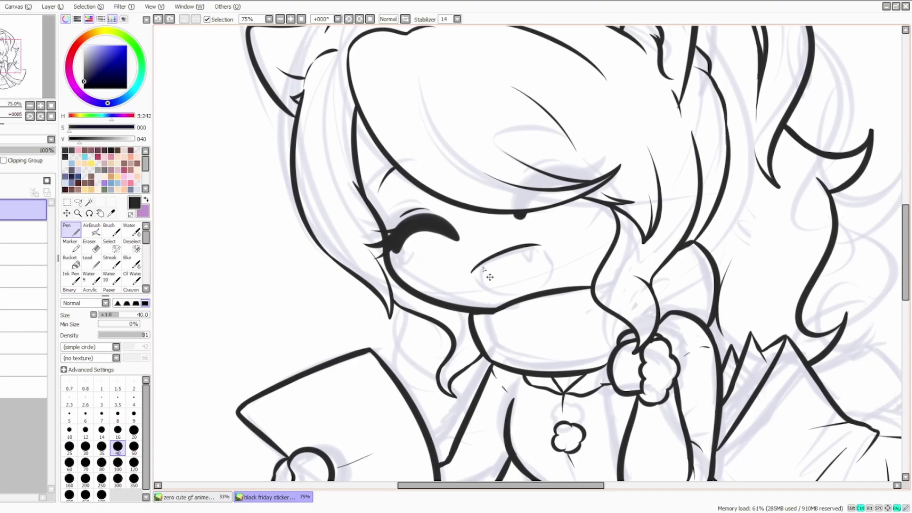
left_click_drag(534, 290, 529, 304)
mouse_move(468, 283)
left_mouse_down()
mouse_move(503, 259)
mouse_move(539, 266)
left_mouse_up()
key("e")
key("n")
key("ctrl+z")
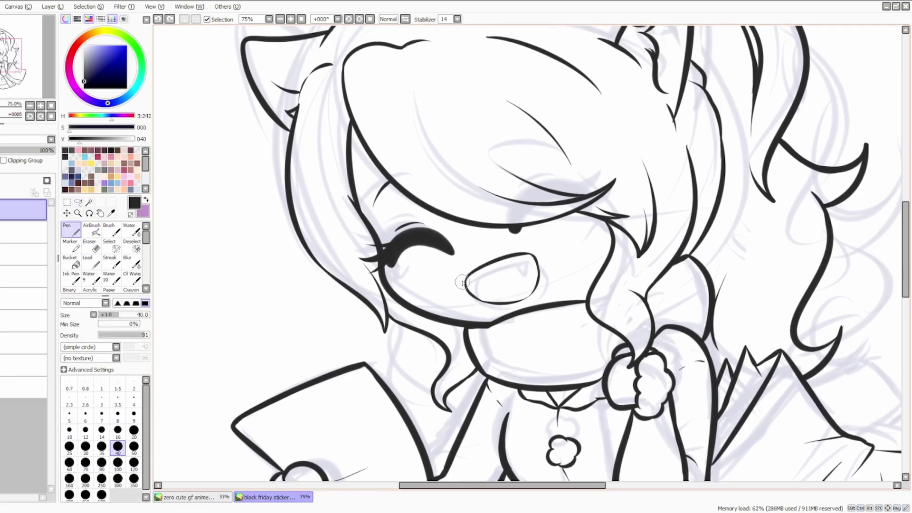
key("e")
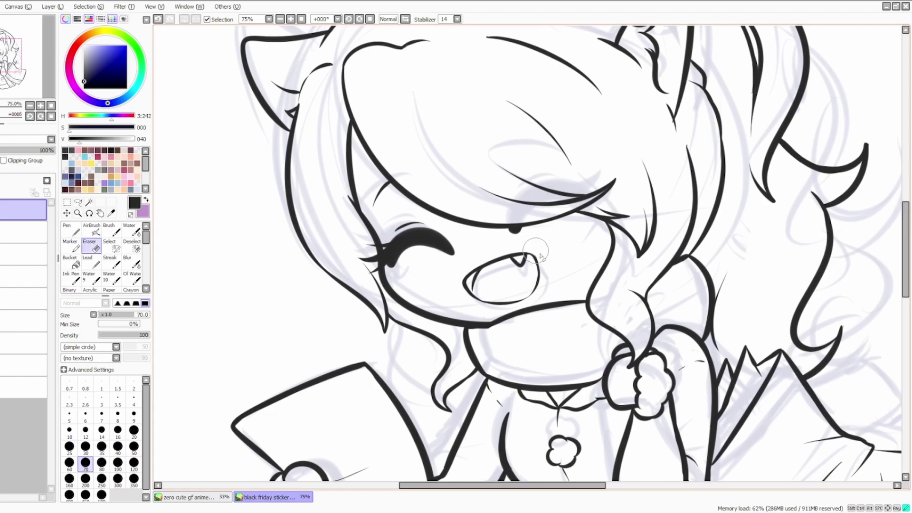
scroll(535, 255, "down", 4)
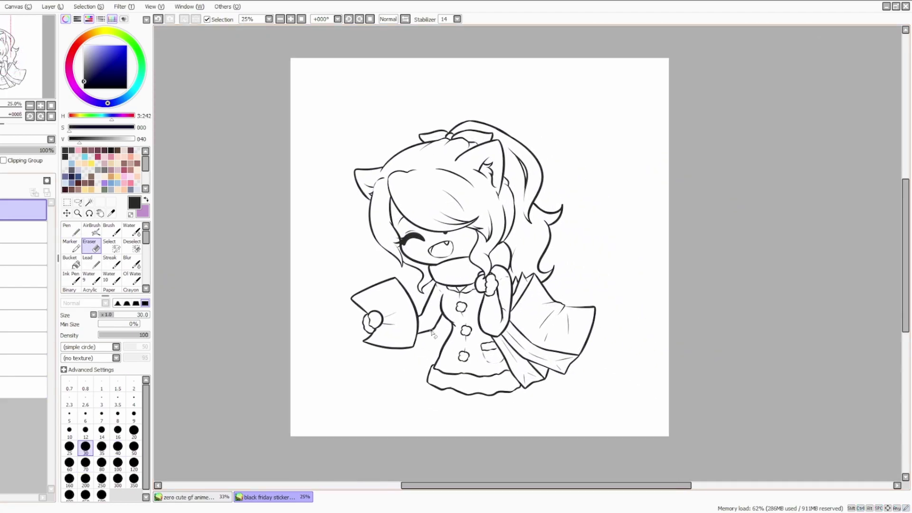
scroll(555, 335, "up", 1)
scroll(648, 275, "down", 2)
scroll(648, 275, "up", 1)
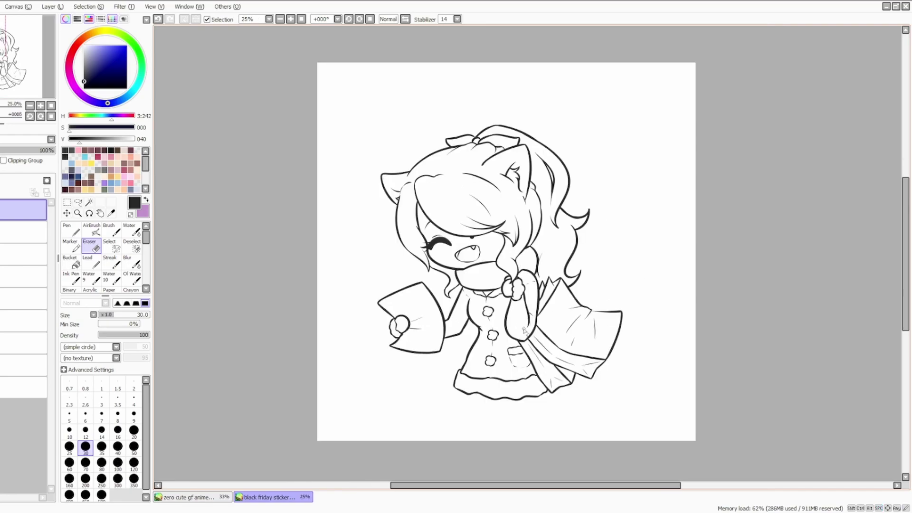
- On a layer beneath the line art, select the hair, cat ears and ponytail and fill them with light blue
left_click_drag(24, 210, 19, 387)
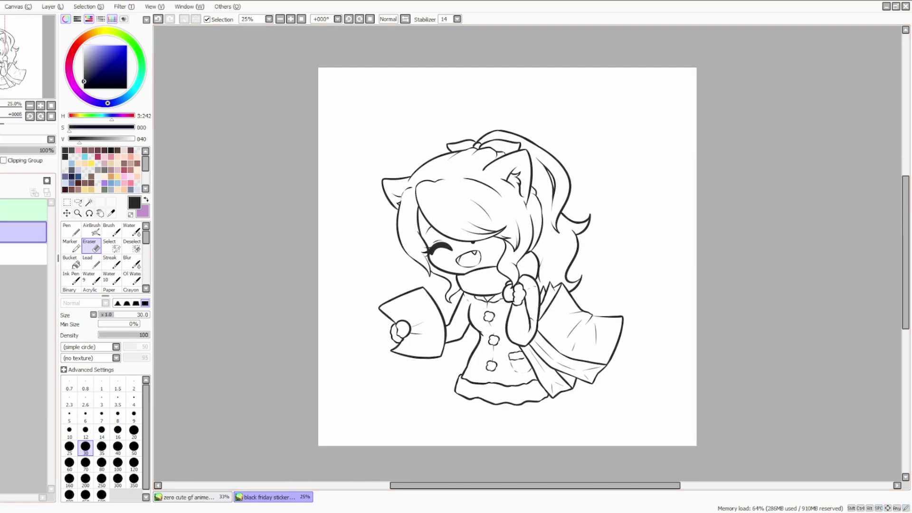
scroll(309, 258, "up", 2)
key("w")
scroll(309, 258, "up", 3)
key("s")
scroll(449, 332, "down", 5)
scroll(485, 311, "left", 3)
scroll(550, 295, "up", 5)
scroll(479, 204, "up", 5)
scroll(672, 177, "down", 5)
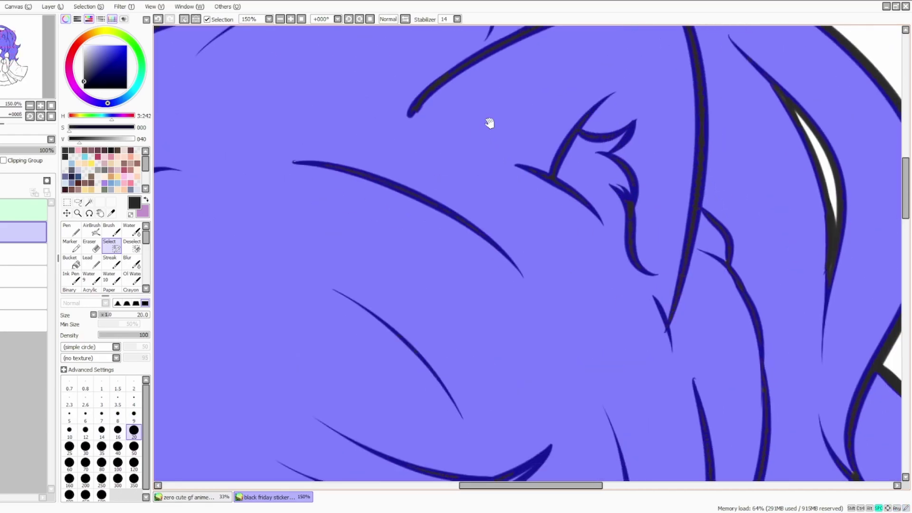
scroll(585, 230, "up", 5)
scroll(599, 126, "right", 3)
scroll(595, 286, "down", 5)
scroll(476, 285, "down", 3)
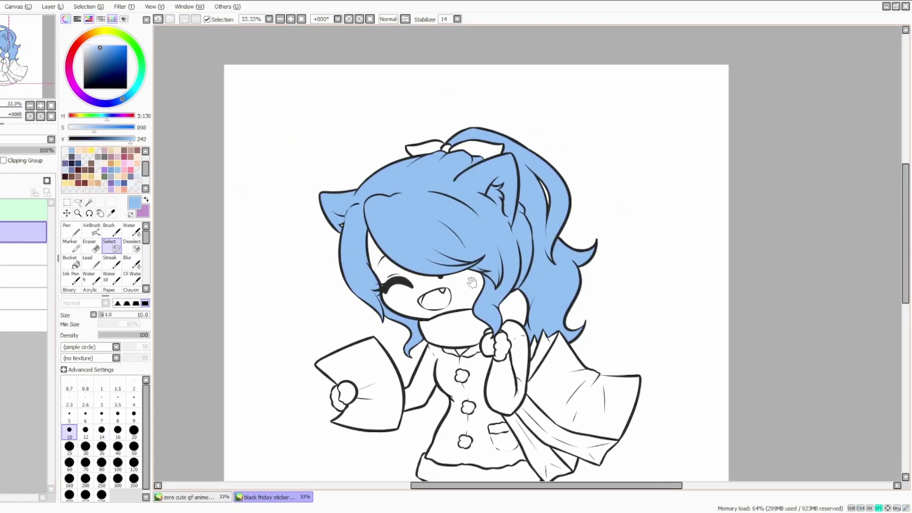
- Clean up the pointed tip of the ponytail's lower curl with the eraser
scroll(472, 283, "up", 5)
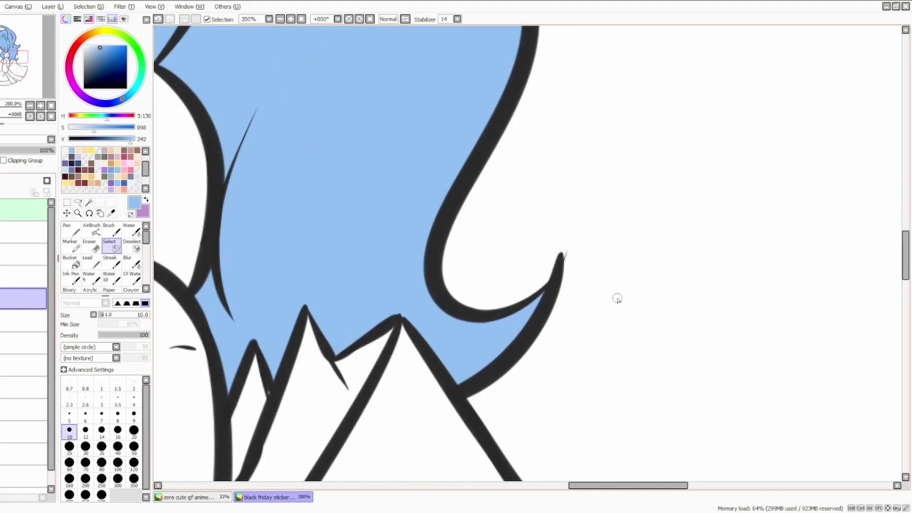
key("e")
scroll(551, 265, "down", 5)
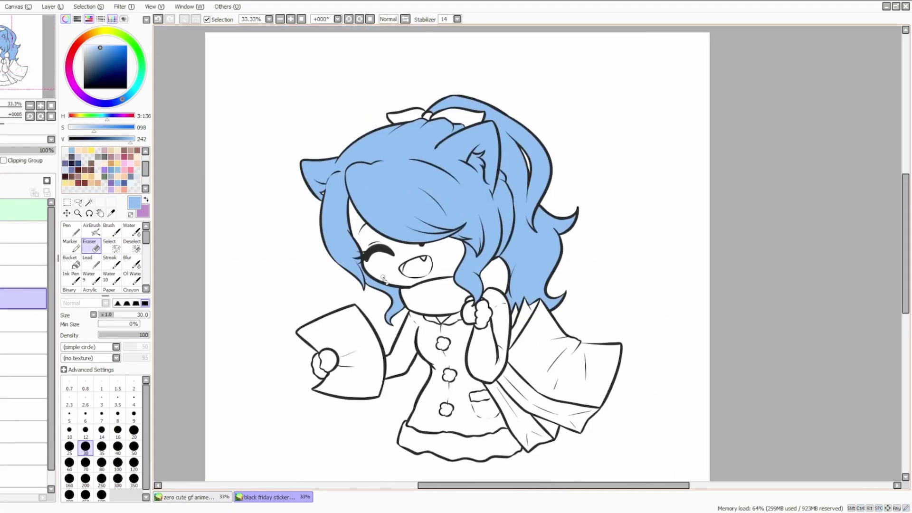
- Select the fur hem, cuffs, collar, pompom buttons and pocket flap and fill them with cream (S 32, V 244)
key("w")
scroll(454, 427, "up", 4)
scroll(456, 333, "up", 2)
scroll(457, 285, "down", 2)
scroll(479, 261, "up", 1)
left_click(479, 262)
scroll(367, 291, "down", 2)
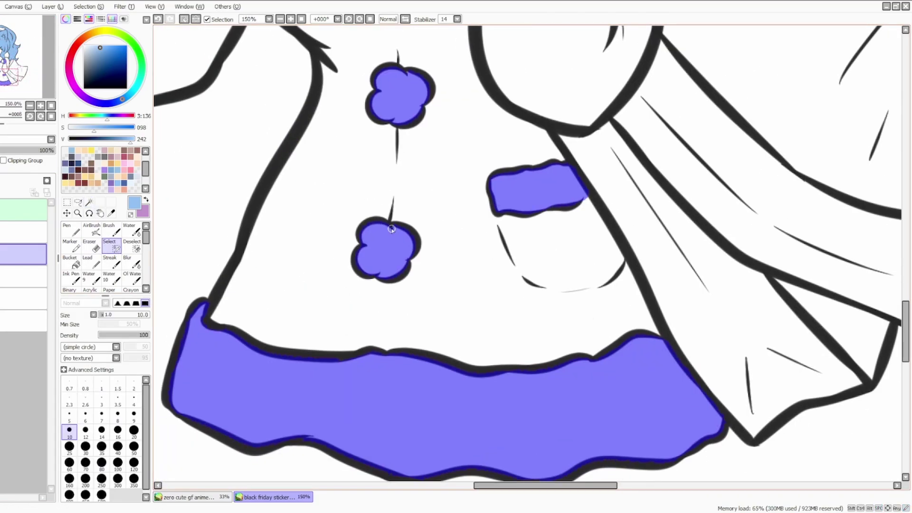
scroll(372, 230, "up", 4)
scroll(516, 330, "down", 5)
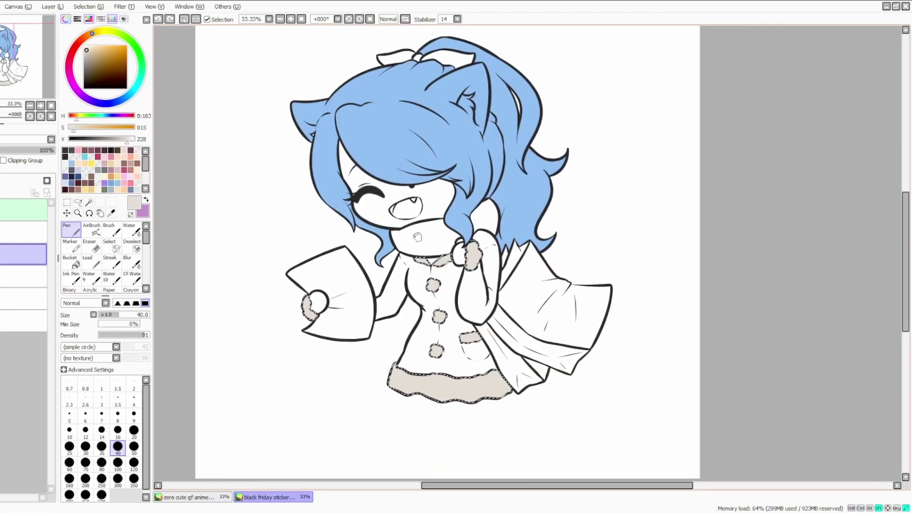
scroll(409, 157, "up", 2)
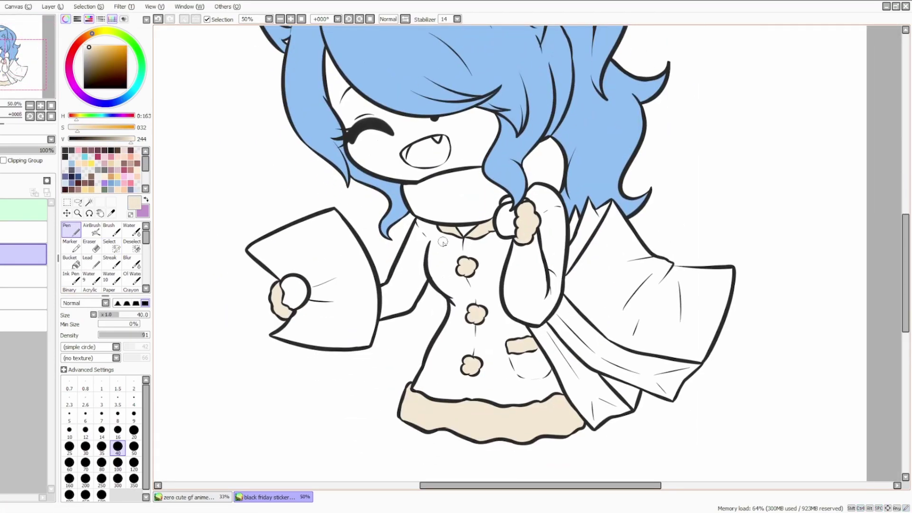
- Select the coat body and both sleeves and fill them with a muted reddish brown (S 66, V 198)
scroll(409, 156, "down", 1)
scroll(416, 161, "up", 2)
right_click(416, 161)
scroll(415, 162, "down", 2)
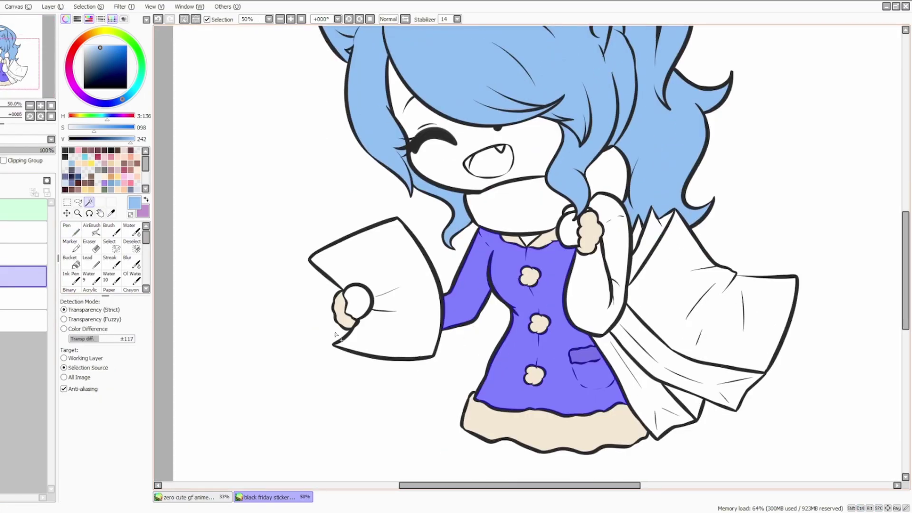
scroll(592, 203, "up", 2)
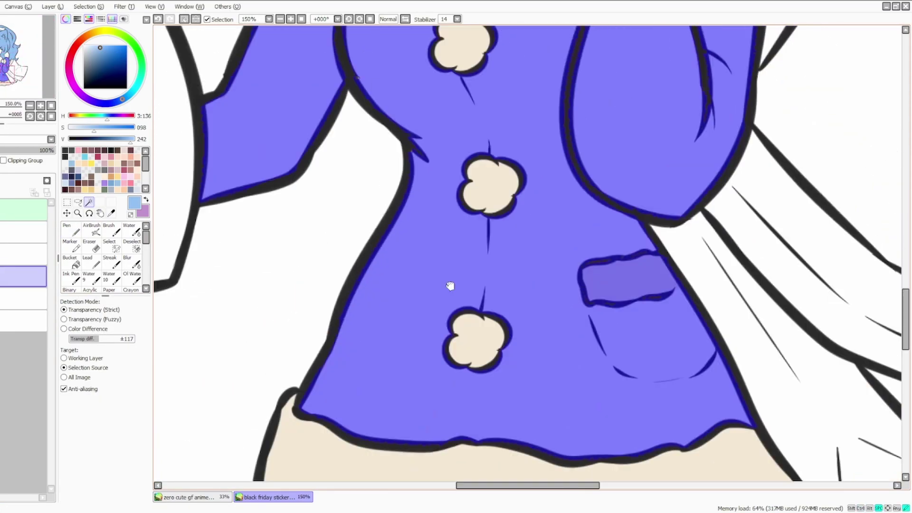
scroll(523, 240, "down", 3)
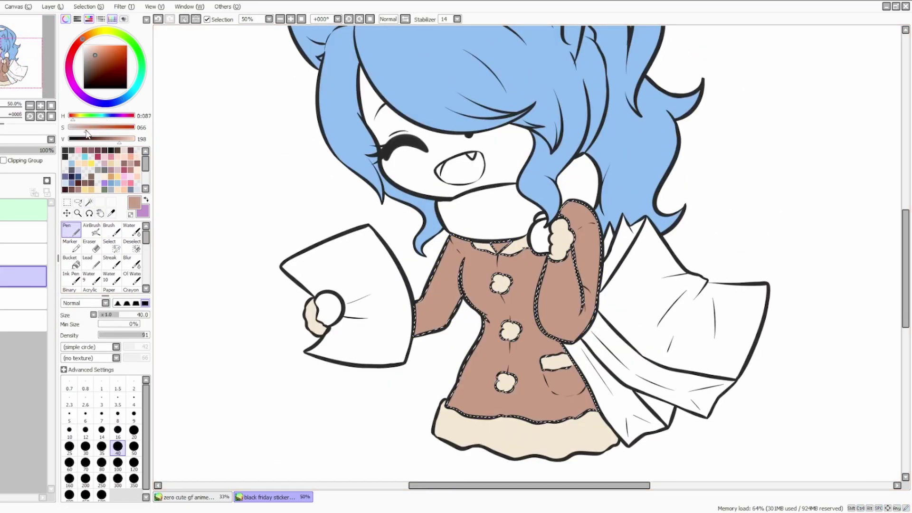
scroll(475, 238, "down", 2)
scroll(475, 238, "down", 1)
scroll(475, 237, "up", 3)
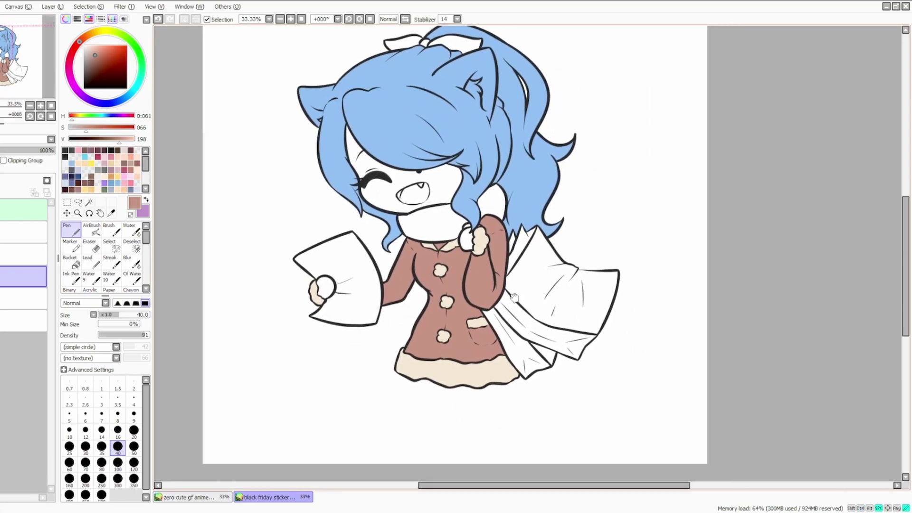
- Select the face and both hands and fill them with a pale peach skin tone (S 53, V 255)
left_click(89, 202)
left_click(111, 182)
left_click(447, 229)
scroll(447, 228, "up", 2)
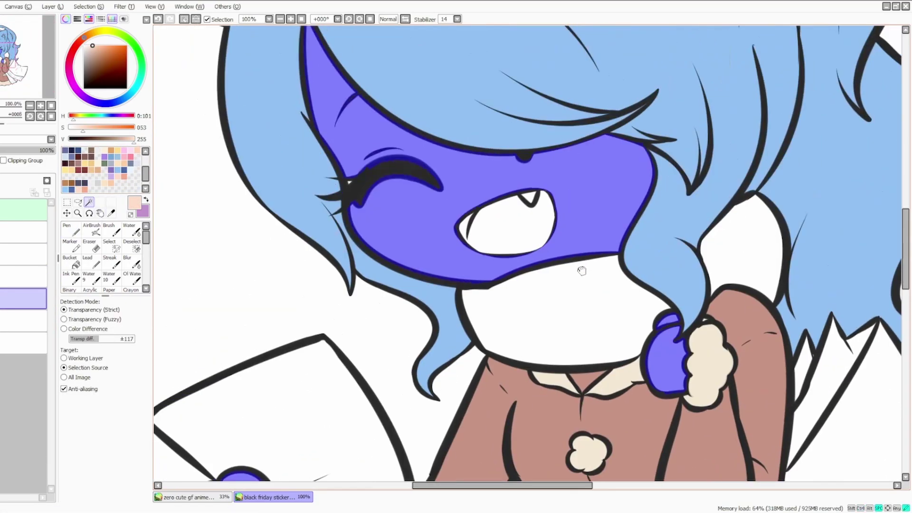
left_click(109, 245)
left_click(117, 431)
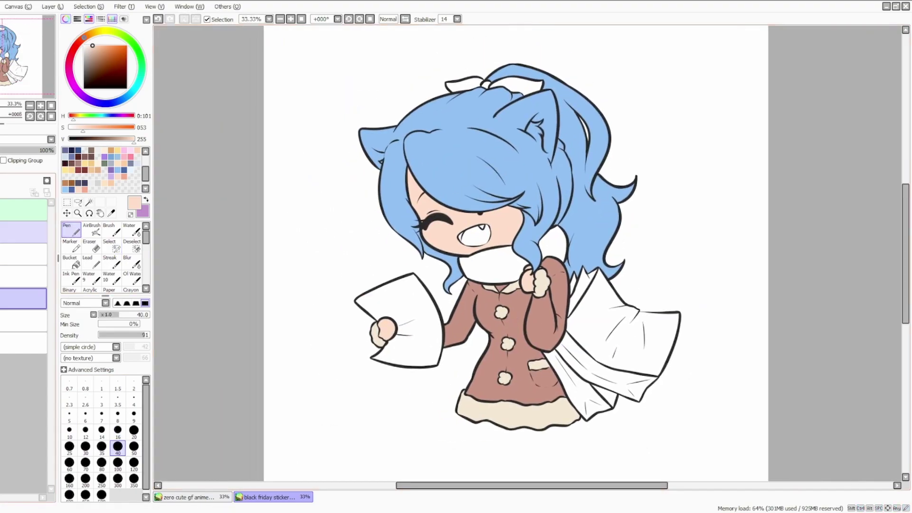
- Select the scarf around the neck and its part behind the raised sleeve and fill them with a muted red
scroll(480, 291, "up", 1)
scroll(480, 291, "down", 1)
scroll(480, 291, "up", 1)
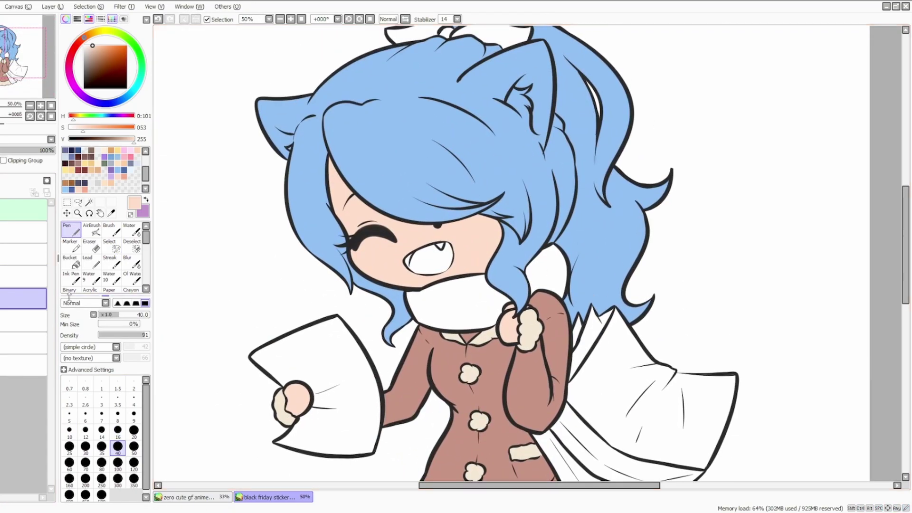
left_click(85, 169)
left_click(89, 202)
scroll(552, 285, "down", 1)
left_click(551, 266)
left_click(564, 283)
scroll(580, 270, "down", 1)
left_click_drag(525, 207, 476, 210)
left_click(448, 275)
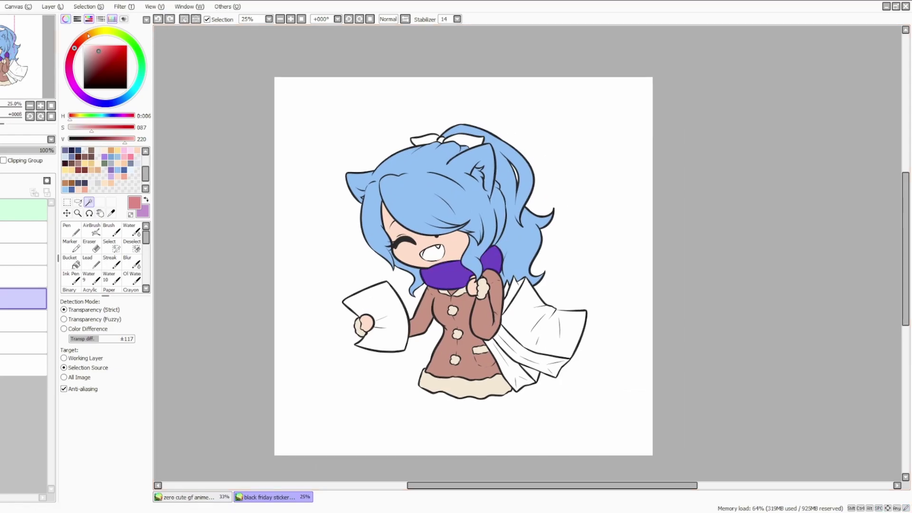
- Recolour the scarf cream to match the coat's fur trim and fill the hair bow with the same cream
scroll(371, 239, "up", 1)
scroll(371, 239, "down", 1)
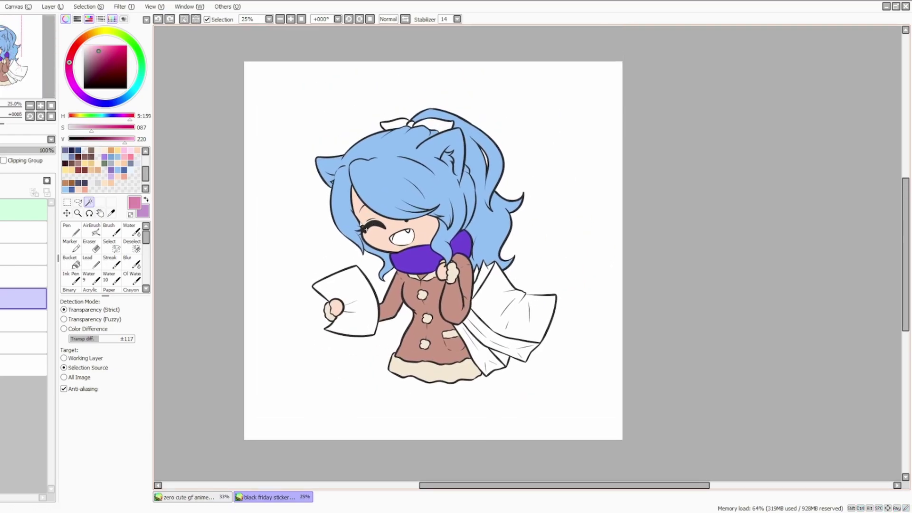
scroll(372, 239, "up", 1)
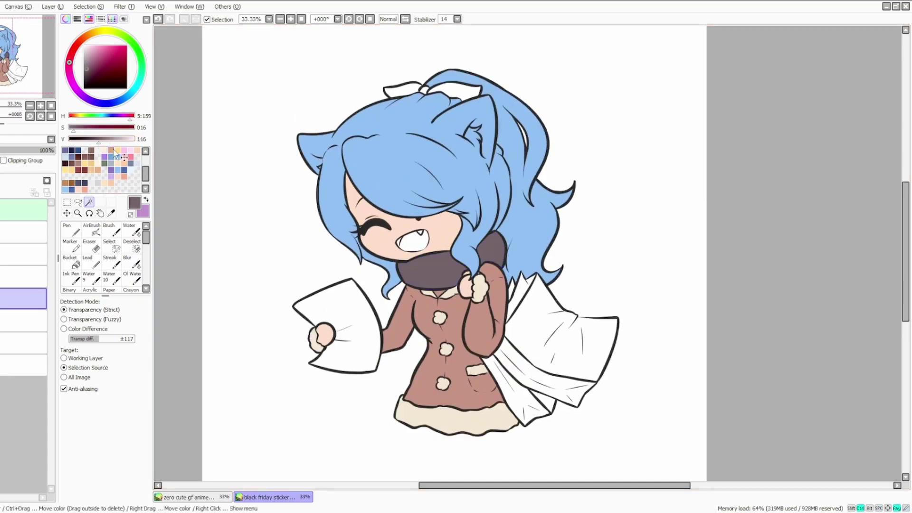
scroll(561, 252, "down", 1)
left_click(465, 222, "alt")
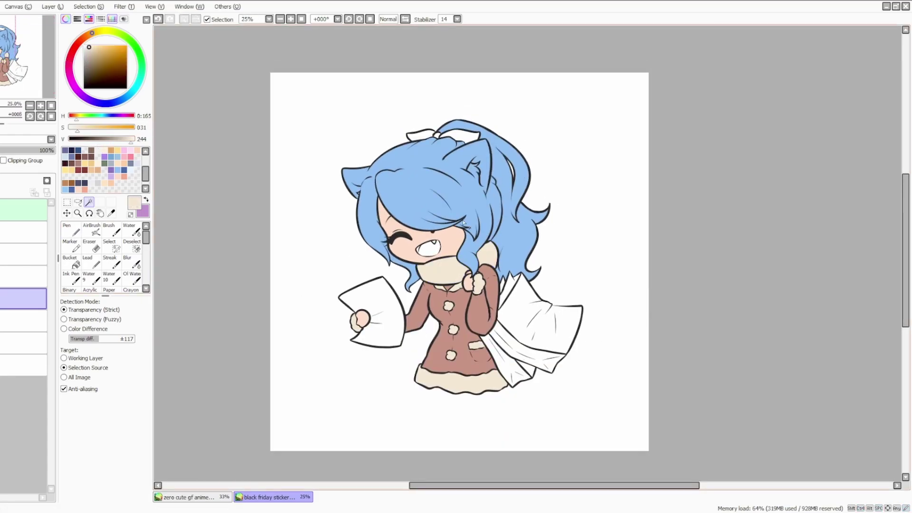
scroll(445, 267, "up", 2)
scroll(589, 296, "down", 2)
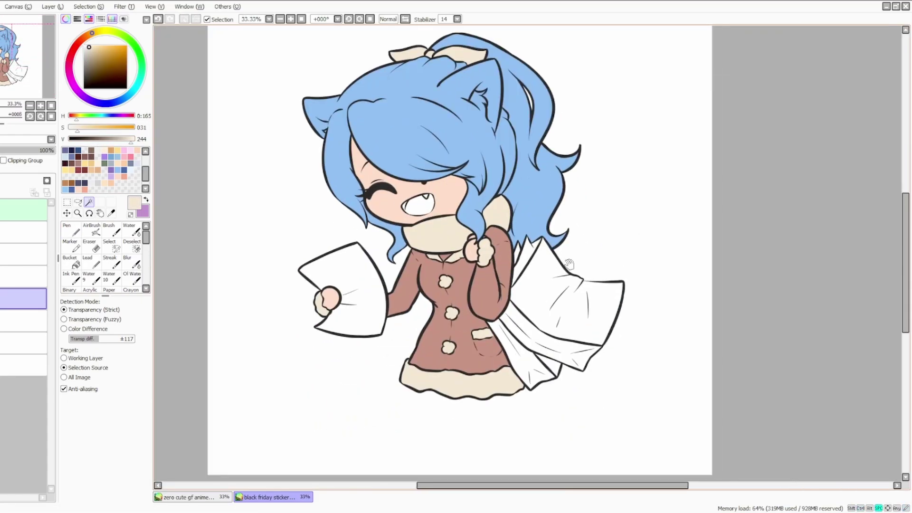
- Select the large bag behind the coat, including its small peaks and hanging panels, and fill it with muted crimson (S 98, V 189)
scroll(589, 295, "up", 1)
scroll(626, 387, "up", 1)
left_click(625, 387)
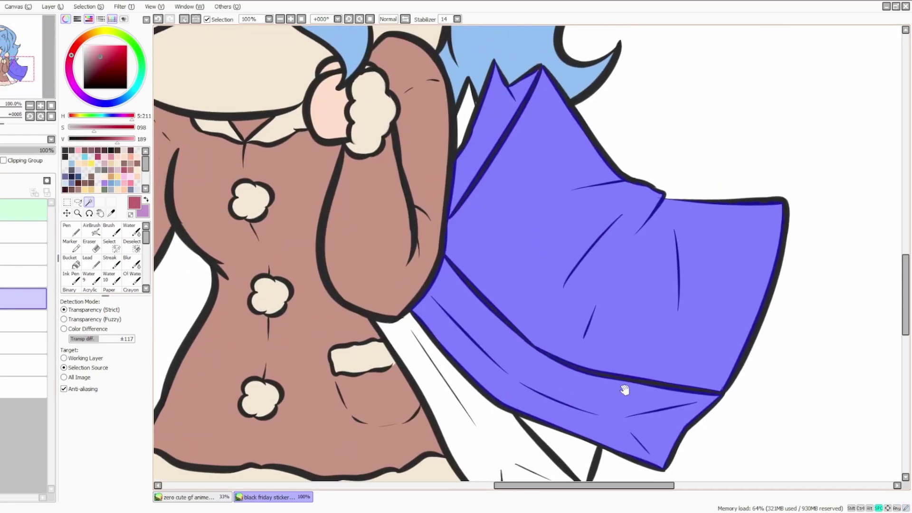
scroll(560, 344, "down", 2)
scroll(560, 344, "up", 2)
key("s")
scroll(555, 157, "up", 1)
scroll(604, 215, "down", 2)
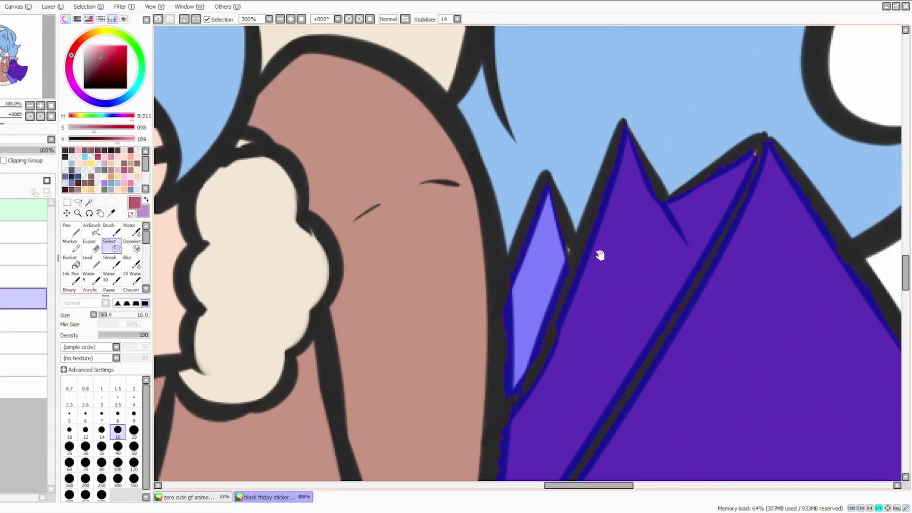
scroll(523, 256, "down", 2)
- Select the inside of the mouth around the fang and fill it with pale pink (S 40, V 255)
key("w")
scroll(476, 238, "up", 3)
scroll(479, 304, "up", 2)
left_click(479, 304)
left_click(90, 46)
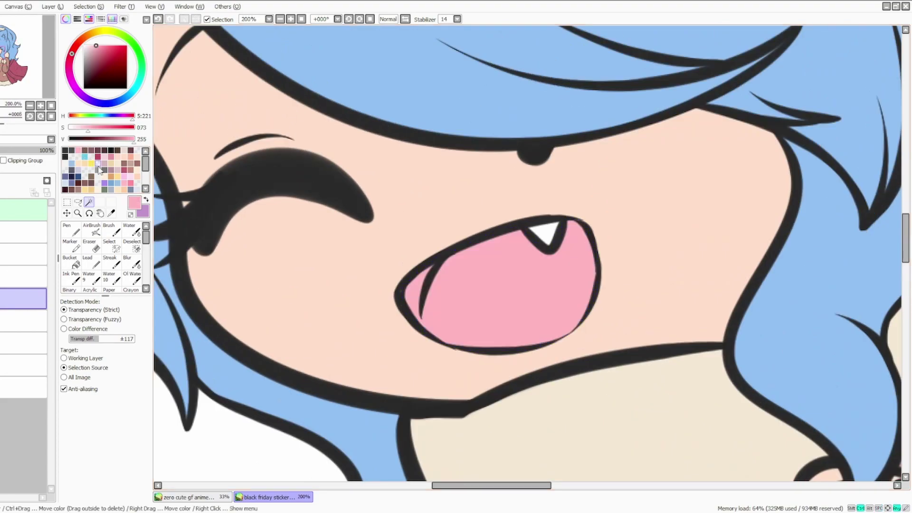
scroll(489, 268, "down", 2)
scroll(409, 204, "down", 2)
- Select the fang and the bag held in the lowered hand and fill them with very light grey (S 0, V 243)
left_click(84, 48)
left_click(24, 254)
scroll(371, 295, "up", 2)
left_click(371, 294)
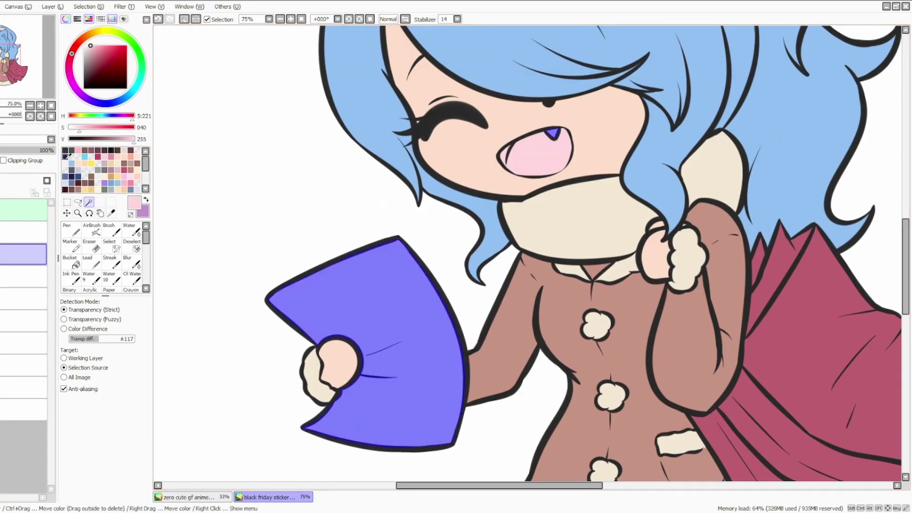
scroll(371, 294, "down", 2)
scroll(536, 286, "down", 2)
scroll(475, 261, "up", 2)
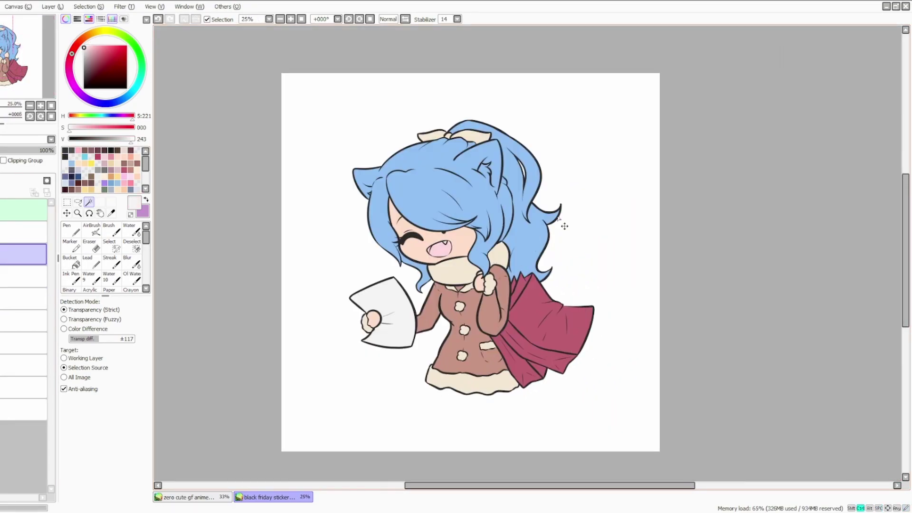
- On a clipped layer over the hair, shade the lock hanging below the chin with a size 60 Pen in dark blue (S 98, V 170)
left_click(23, 232)
left_click(72, 176)
left_click(71, 229)
scroll(362, 420, "up", 3)
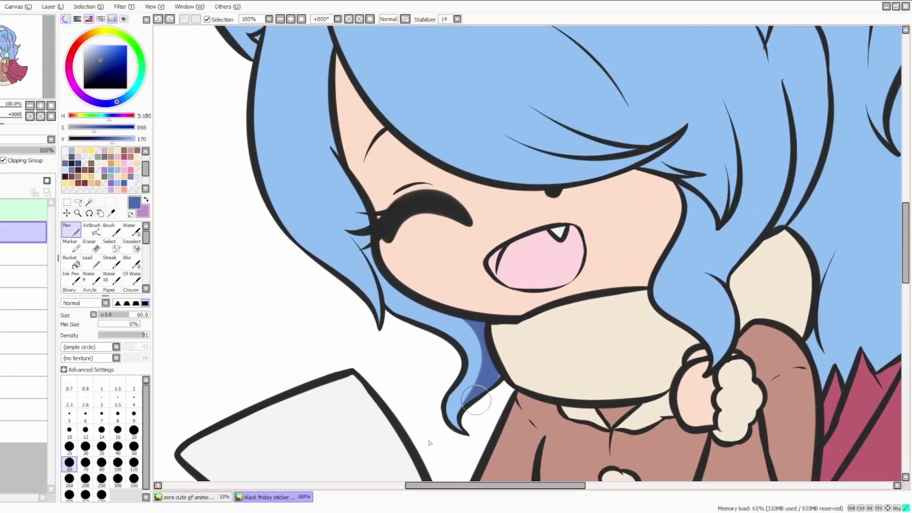
scroll(475, 404, "up", 5)
scroll(475, 404, "left", 3)
- Paint dark blue shadows on the hair beside the closed eye and along the underside of the cheek lock
mouse_move(464, 426)
left_mouse_down()
mouse_move(454, 399)
mouse_move(478, 388)
left_mouse_up()
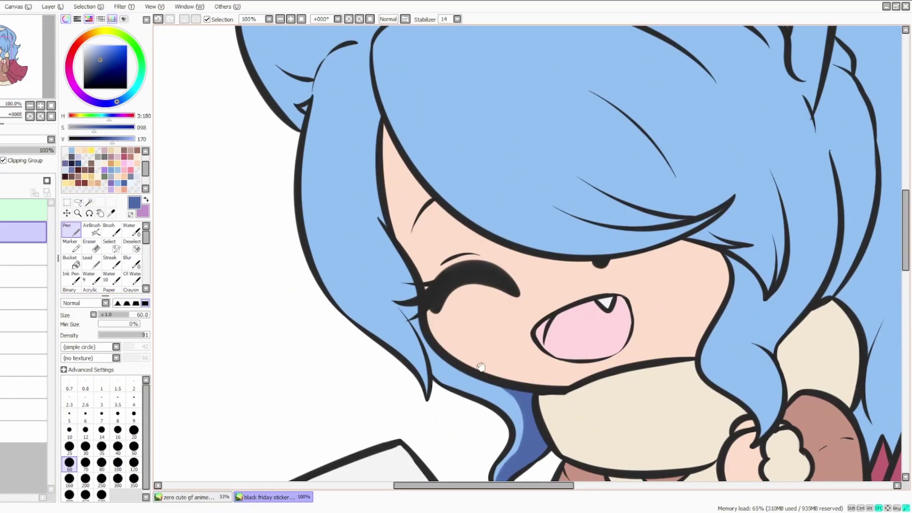
left_click_drag(470, 442, 448, 323)
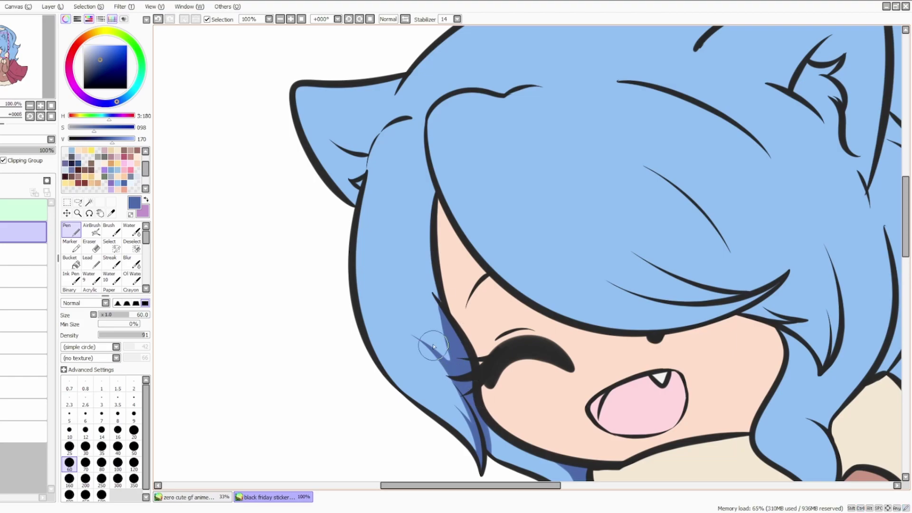
scroll(435, 351, "down", 6)
scroll(435, 350, "right", 2)
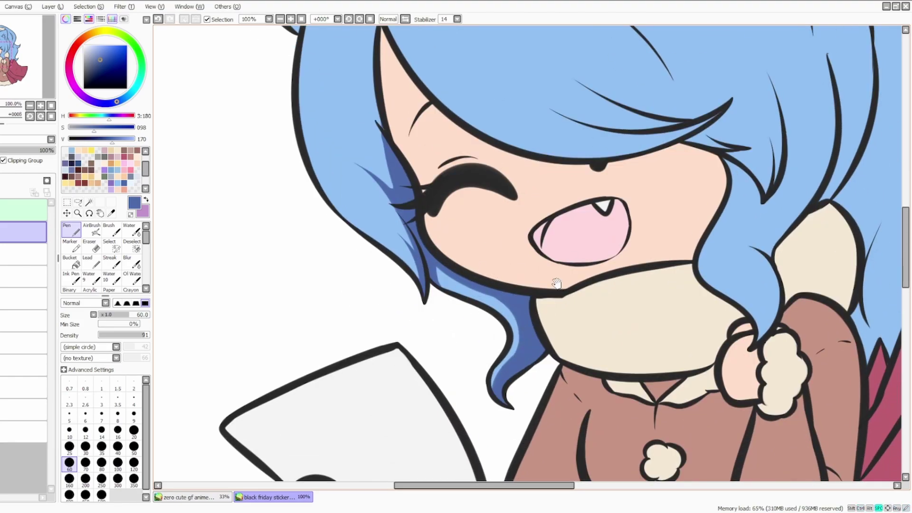
- Shade the hair strip beneath the fringe's outer edge and the inner folds of the far cat ear in dark blue
scroll(489, 259, "up", 5)
scroll(489, 259, "left", 3)
scroll(475, 313, "up", 3)
scroll(456, 304, "left", 1)
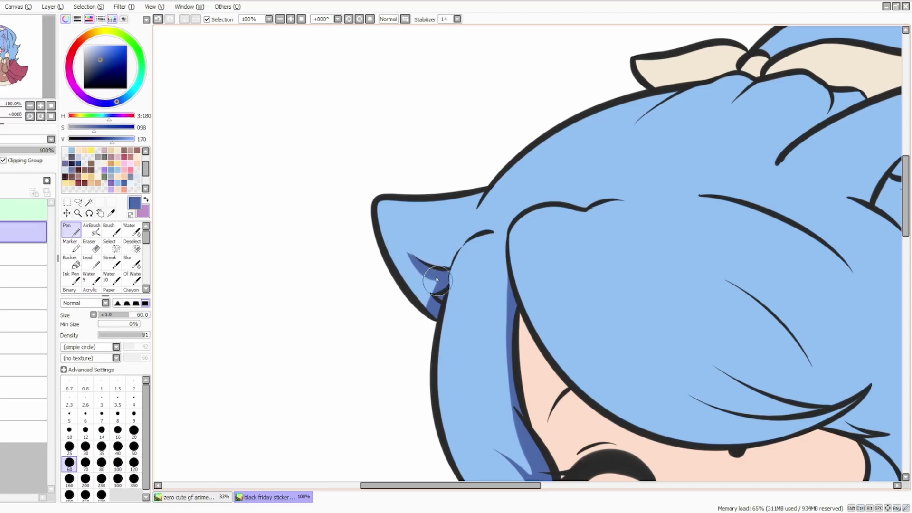
left_click_drag(440, 286, 463, 312)
mouse_move(394, 239)
left_mouse_down()
mouse_move(481, 236)
mouse_move(356, 299)
mouse_move(231, 140)
left_mouse_up()
- Add tapered dark blue shadows along the strand lines of the fringe and the tips of its side locks
mouse_move(579, 331)
left_mouse_down()
mouse_move(435, 306)
mouse_move(560, 320)
mouse_move(395, 245)
left_mouse_up()
left_click_drag(539, 292, 442, 190)
key("ctrl+z")
key("ctrl+y")
left_click_drag(608, 349, 578, 318)
left_click_drag(510, 289, 533, 253)
mouse_move(546, 218)
left_mouse_down()
mouse_move(589, 361)
mouse_move(569, 358)
left_mouse_up()
- Fill in dark blue shadows on the hair behind the face and the lower ponytail above the crimson bag
mouse_move(543, 307)
left_mouse_down()
mouse_move(560, 316)
mouse_move(611, 229)
mouse_move(628, 388)
mouse_move(616, 337)
mouse_move(443, 330)
mouse_move(617, 259)
mouse_move(428, 247)
left_mouse_up()
left_click_drag(618, 333, 580, 167)
left_click_drag(613, 104, 634, 384)
left_click_drag(713, 281, 664, 198)
left_click_drag(632, 331, 705, 331)
left_click_drag(692, 279, 663, 327)
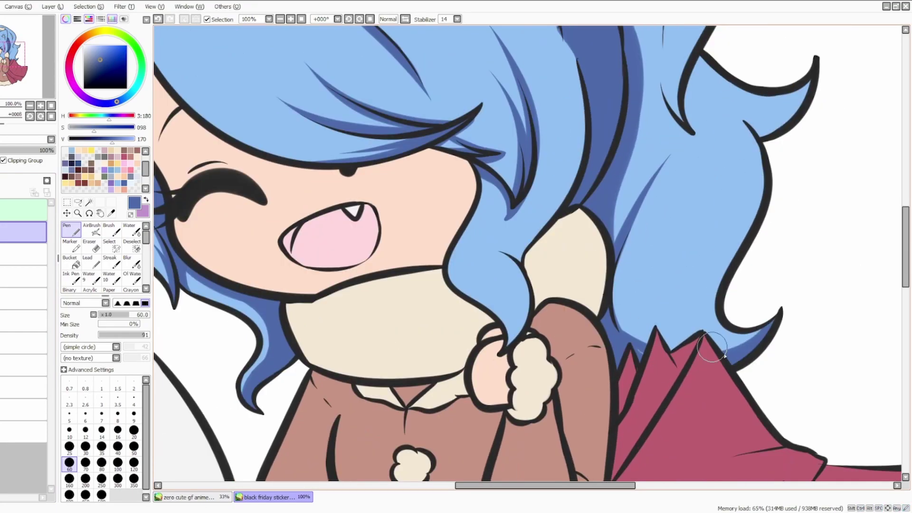
- Shade the ponytail's curled tips and the edges of its upper strand around the narrow gap in dark blue
left_click_drag(758, 313, 746, 392)
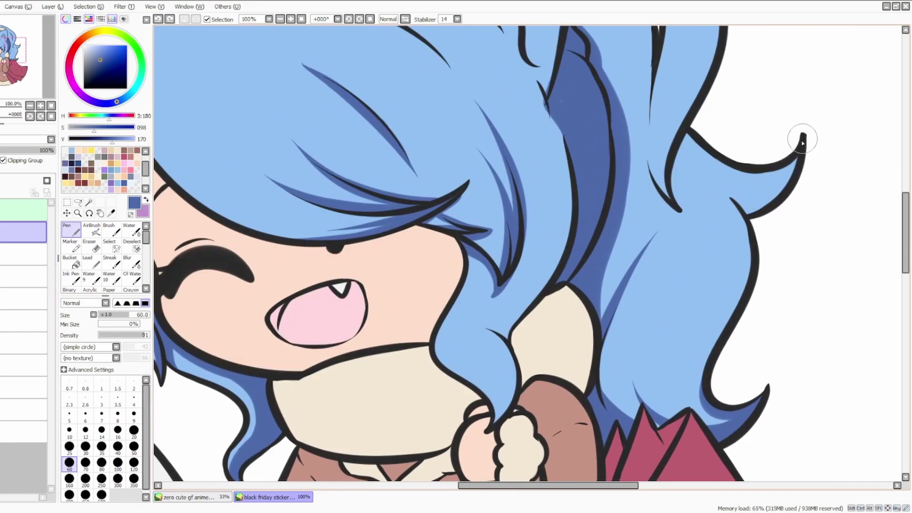
scroll(807, 190, "up", 3)
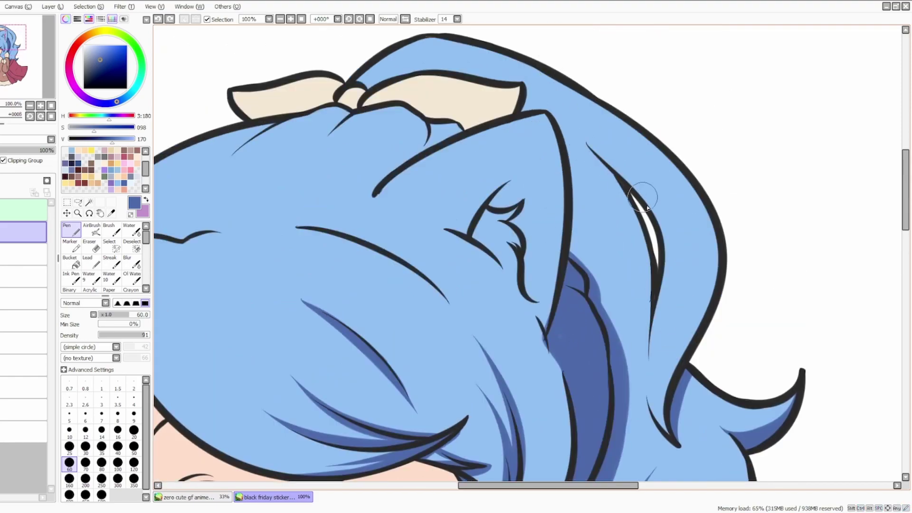
scroll(561, 92, "down", 1)
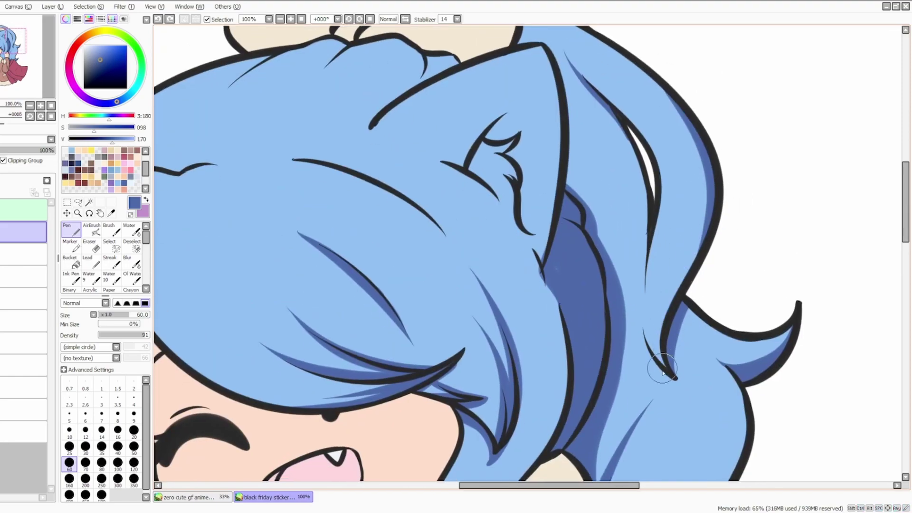
scroll(703, 290, "down", 1)
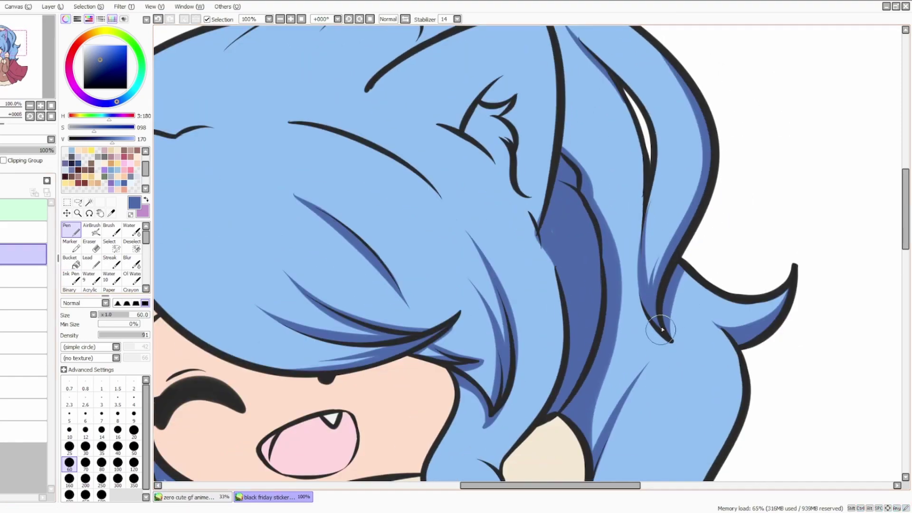
- Paint dark blue shadows on the ponytail behind the near cat ear and around the hair bow
scroll(662, 336, "up", 2)
scroll(643, 236, "up", 1)
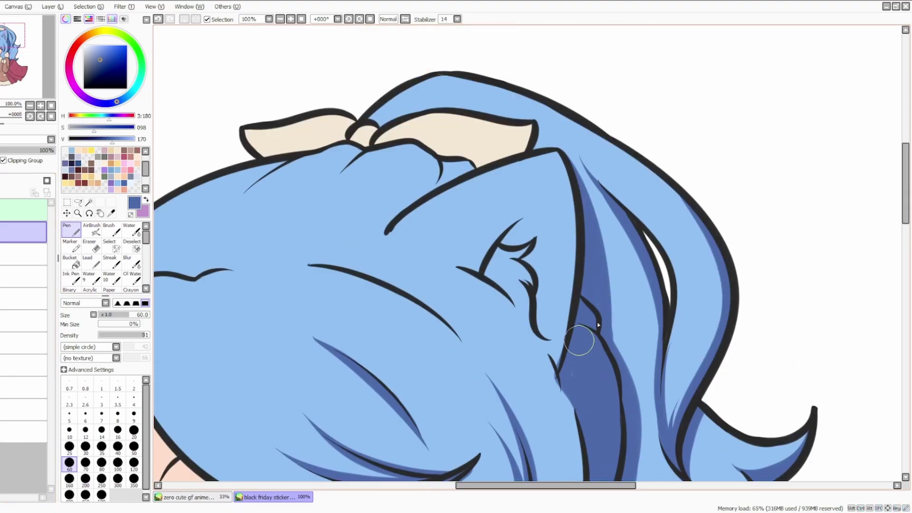
scroll(580, 346, "up", 1)
scroll(470, 241, "down", 2)
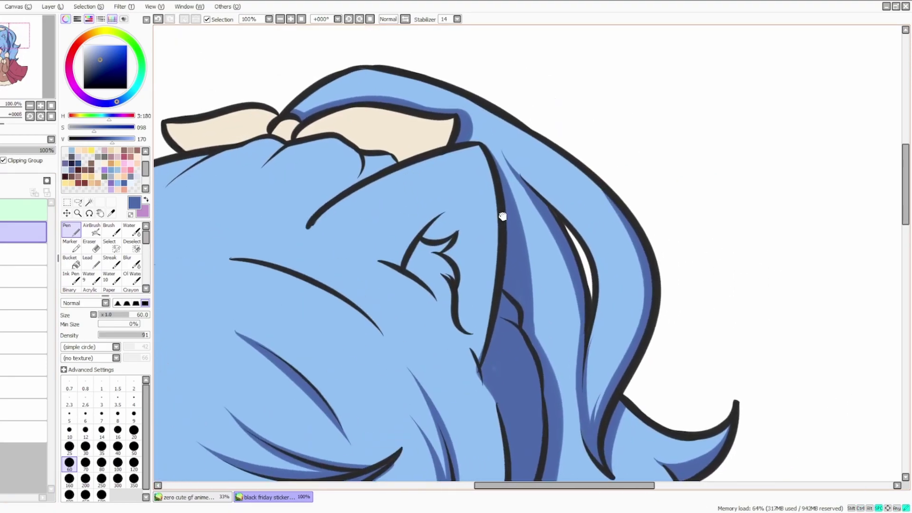
- Add dark blue shadows to the ponytail above the bag's peaks and to the curled lock over the raised hand
scroll(533, 173, "down", 3)
scroll(674, 233, "down", 4)
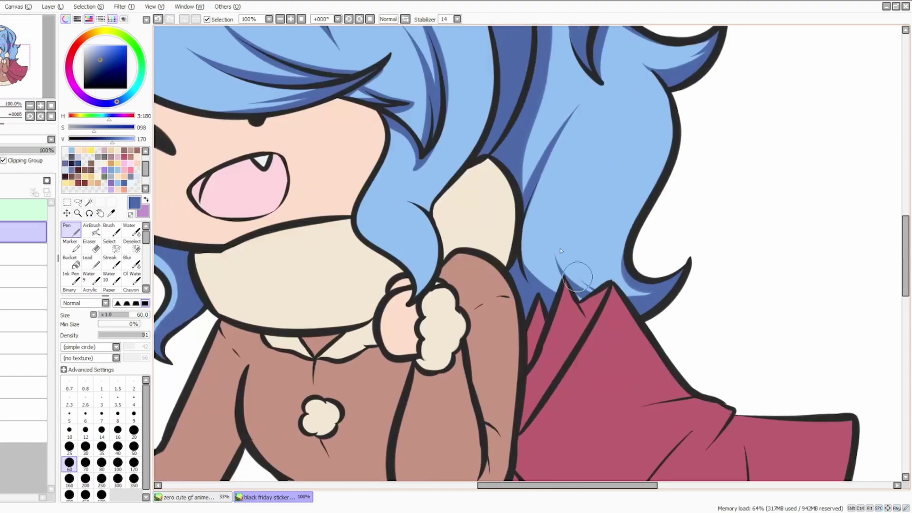
scroll(618, 266, "up", 2)
scroll(570, 275, "left", 2)
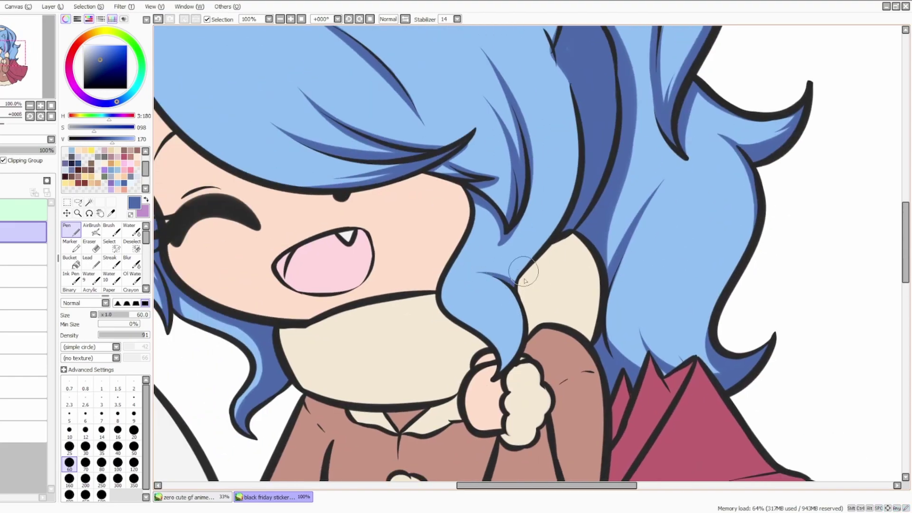
scroll(521, 268, "up", 2)
scroll(499, 344, "left", 2)
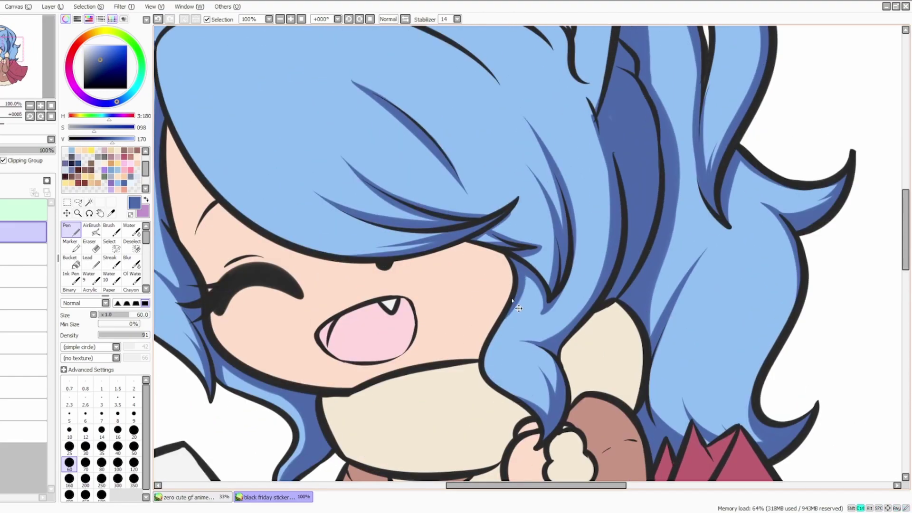
- Shade the inner folds and fur tufts of the near cat ear in dark blue, extending a tapered shadow from its base
scroll(499, 343, "up", 5)
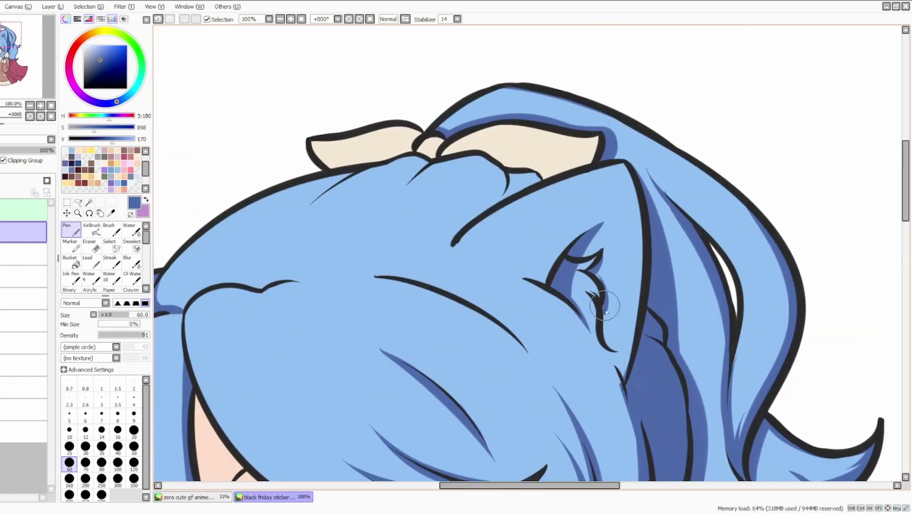
scroll(614, 243, "left", 1)
scroll(614, 242, "up", 1)
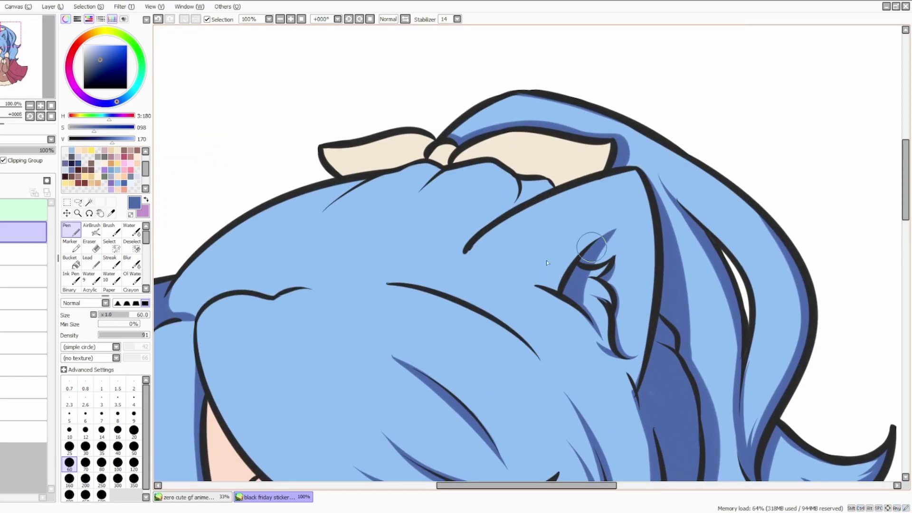
scroll(594, 228, "right", 2)
scroll(620, 155, "down", 2)
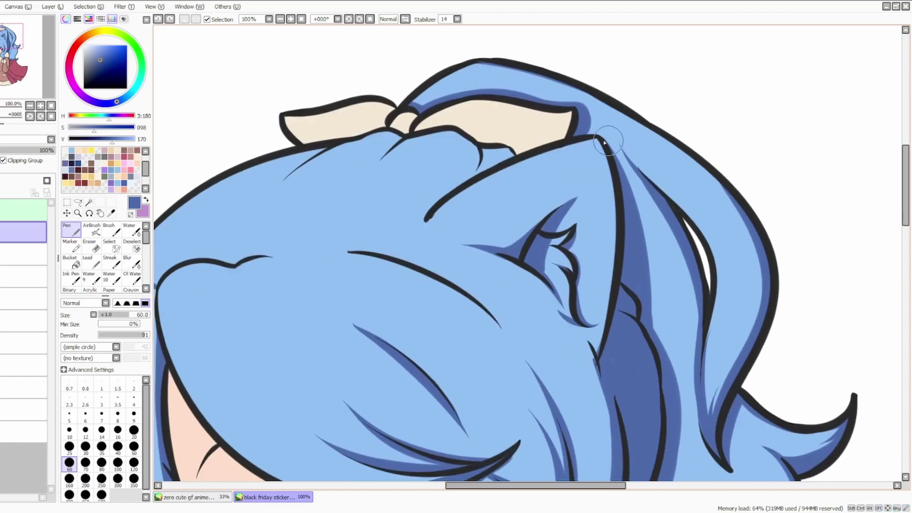
- Paint dark blue shadows on the far ear's base and along the crown strands radiating from the bow
scroll(522, 218, "left", 5)
scroll(523, 219, "up", 1)
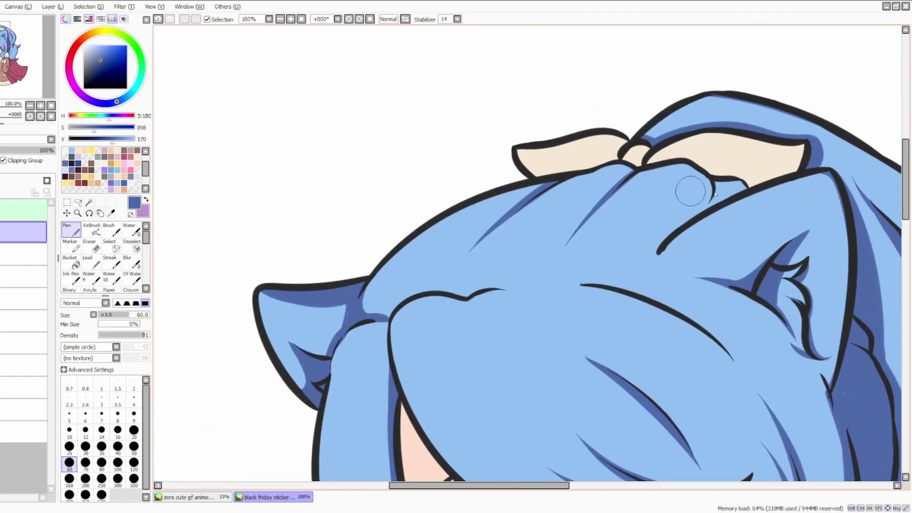
scroll(631, 164, "down", 2)
scroll(562, 234, "up", 3)
scroll(484, 280, "down", 3)
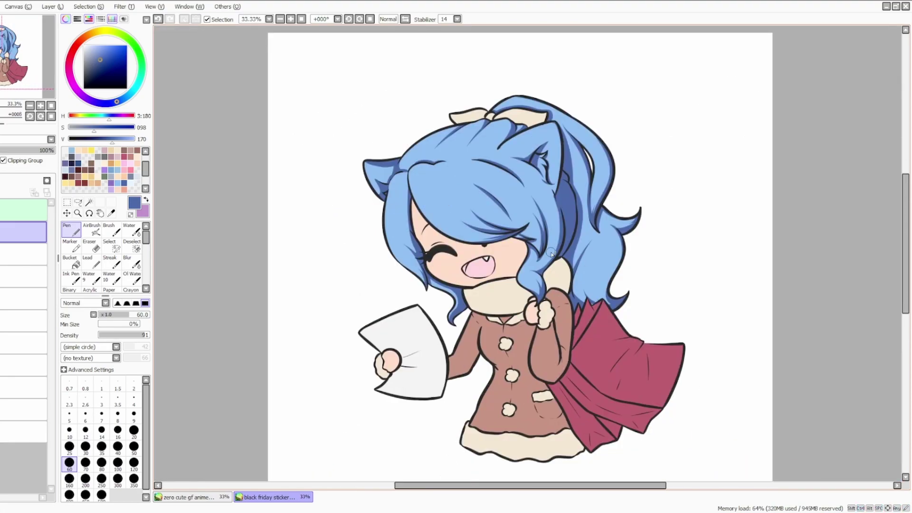
- On the clipped layer beneath the pen shadows, softly darken the ponytail with a size 400 AirBrush in the same dark blue
left_click(23, 254)
left_click(92, 231)
scroll(572, 216, "up", 4)
key("bracketleft")
key("bracketleft")
key("bracketleft")
key("bracketleft")
key("bracketleft")
key("bracketleft")
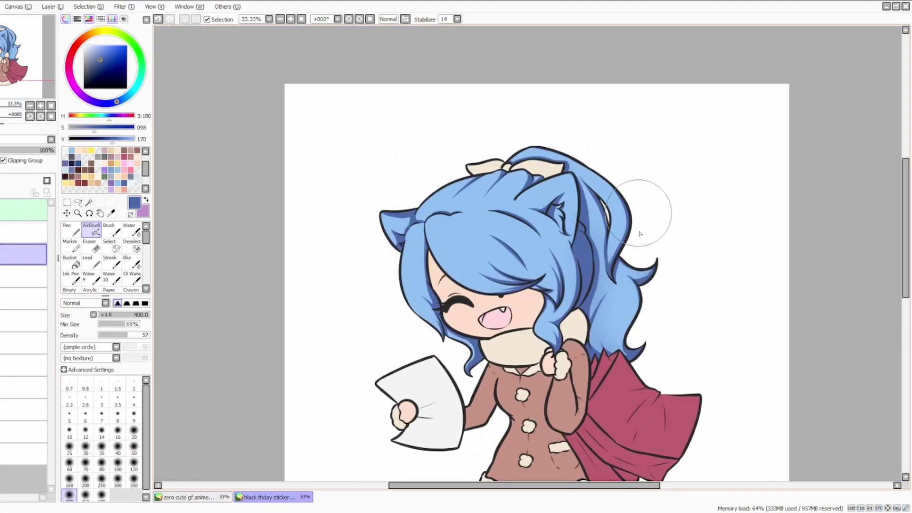
- Softly darken the fringe, crown, ears and side locks with a size 350 AirBrush in dark blue
scroll(666, 122, "down", 2)
key("bracketright")
key("bracketright")
key("bracketright")
key("bracketright")
key("bracketright")
scroll(489, 315, "up", 1)
scroll(639, 321, "up", 1)
scroll(639, 321, "down", 1)
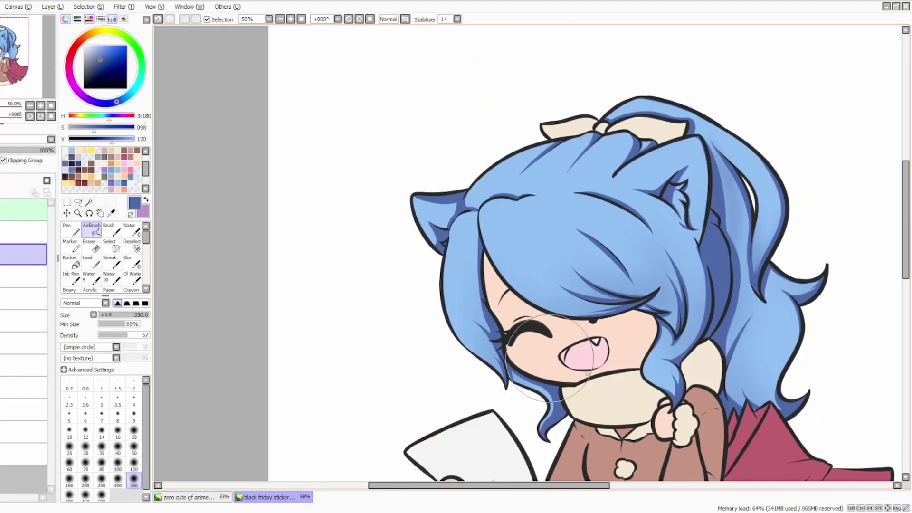
scroll(437, 254, "down", 2)
scroll(600, 331, "down", 2)
scroll(599, 332, "up", 1)
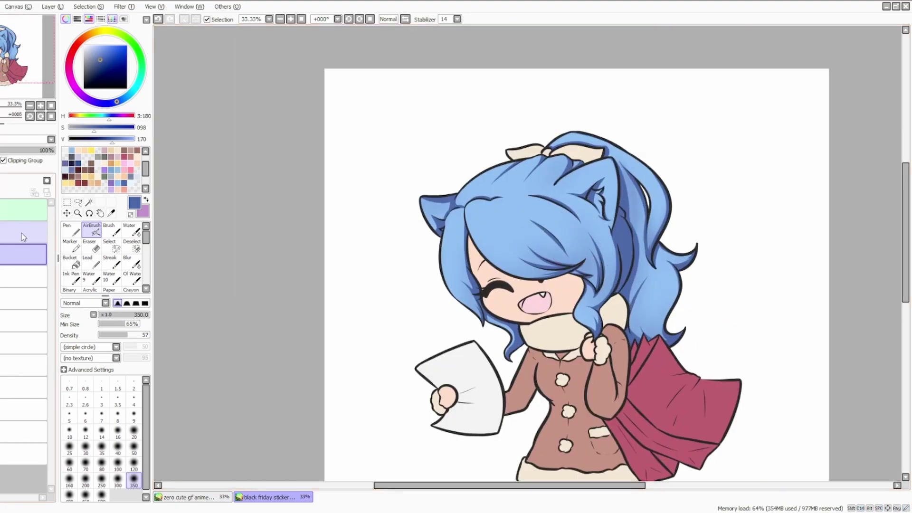
- Add very pale blue highlights (S 23, V 255) to the outer side lock and the fringe with a size 60 Pen
left_click(29, 228)
left_click(71, 229)
left_click(87, 45)
scroll(484, 403, "up", 2)
left_click_drag(426, 202, 445, 352)
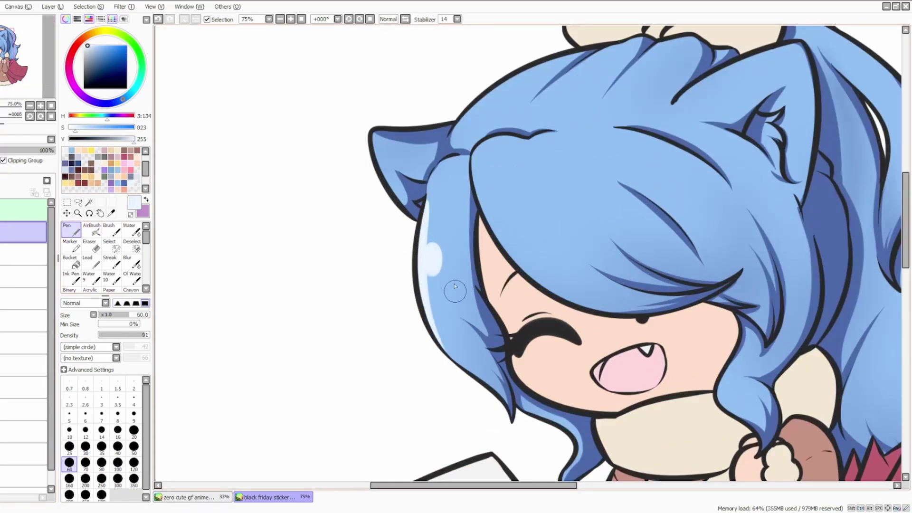
left_click_drag(458, 299, 396, 308)
left_click_drag(419, 216, 494, 307)
left_click_drag(498, 240, 466, 245)
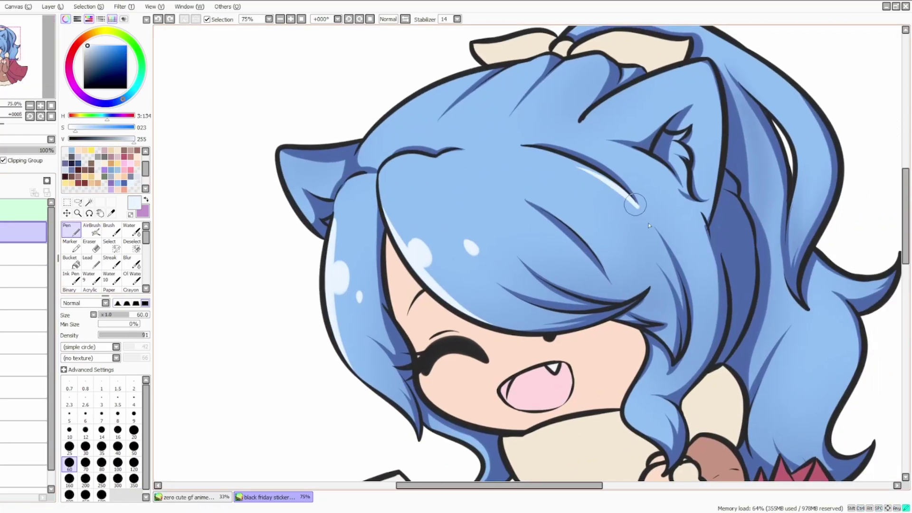
- Paint pale blue highlight streaks and spots on the crown, near ear, ponytail and the lock over the raised hand
scroll(529, 208, "down", 3)
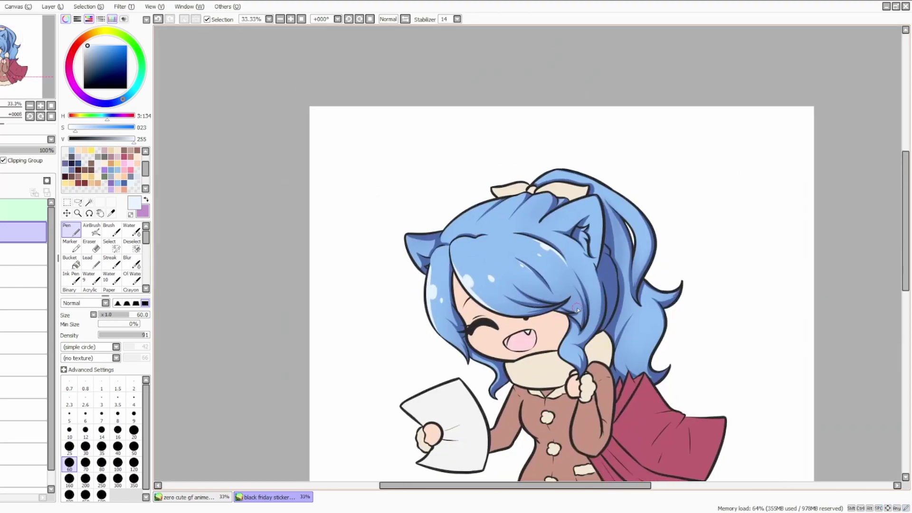
scroll(496, 158, "up", 3)
left_click_drag(496, 159, 397, 221)
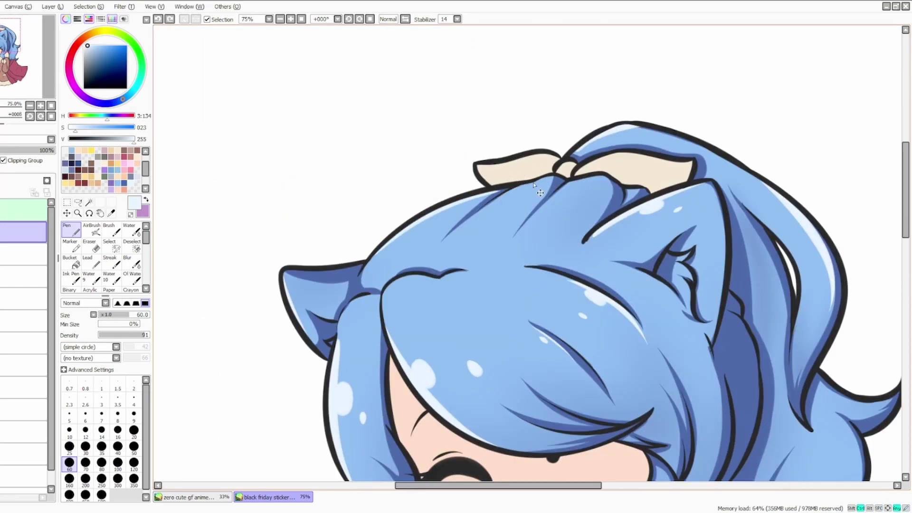
left_click_drag(566, 280, 493, 272)
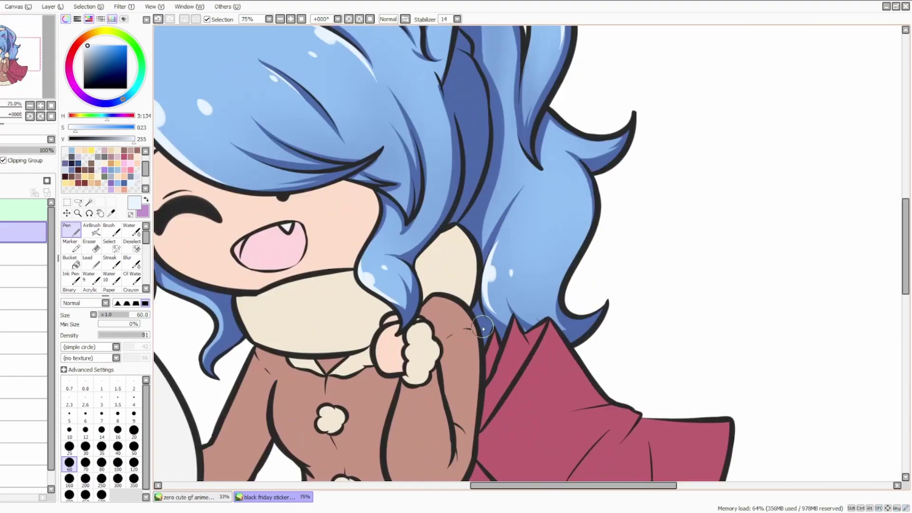
- On a lower clipped layer, brighten the hair with a soft pale blue glow using a size 500 AirBrush
scroll(483, 328, "down", 3)
left_click(24, 276)
left_click(91, 230)
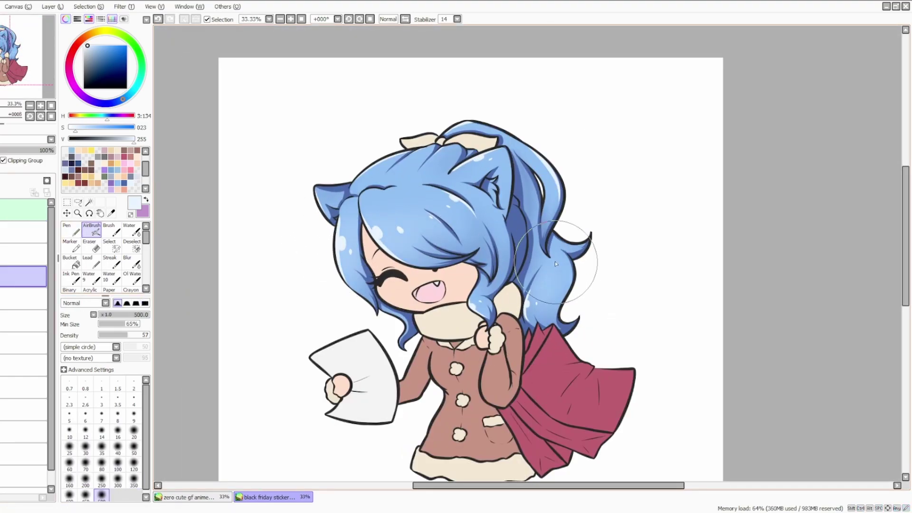
scroll(356, 444, "down", 1)
scroll(372, 387, "up", 1)
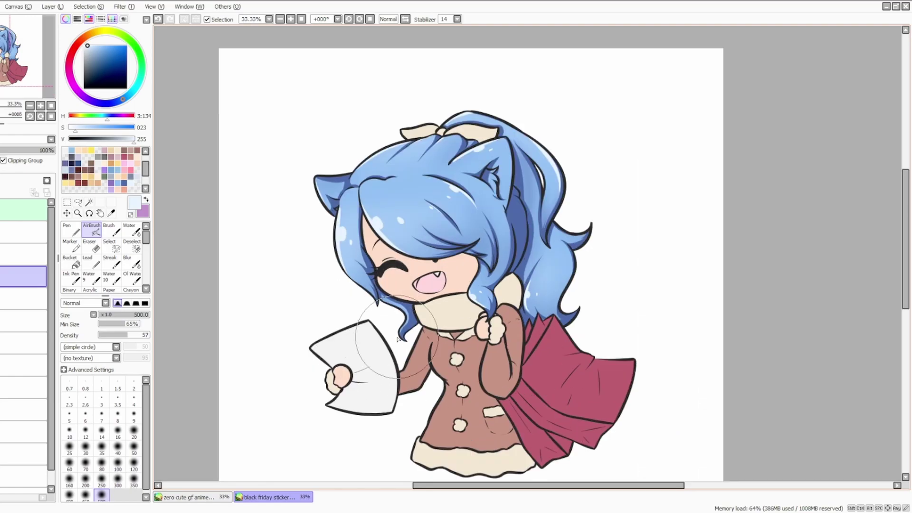
- On the light bag's clipped layer, shade its creases and the area around the hand with a size 60 Pen in light grey (S 8, V 216)
left_click(24, 343)
scroll(364, 437, "up", 3)
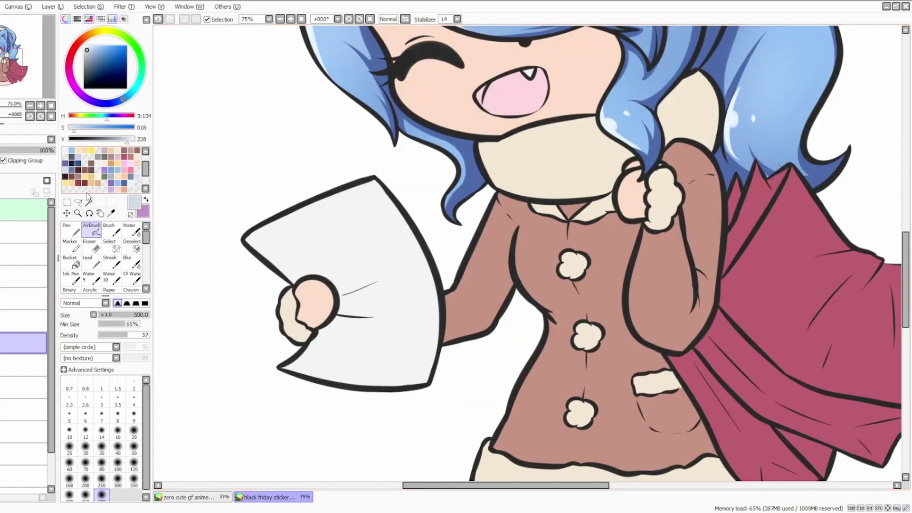
left_click(71, 230)
left_click(125, 139)
left_click_drag(339, 292, 392, 263)
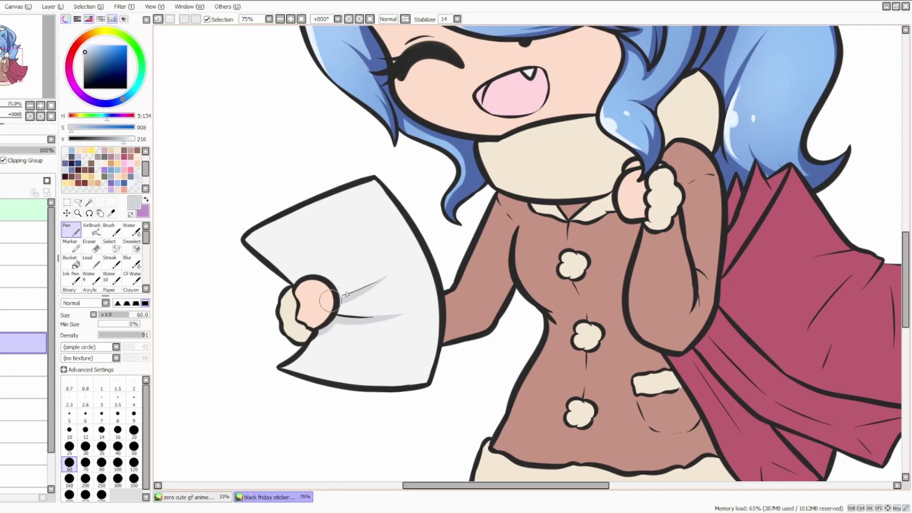
- Airbrush soft grey shading over the light bag at size 500 and add white Pen highlights (S 0) along its edges
left_click(90, 230)
left_click(23, 364)
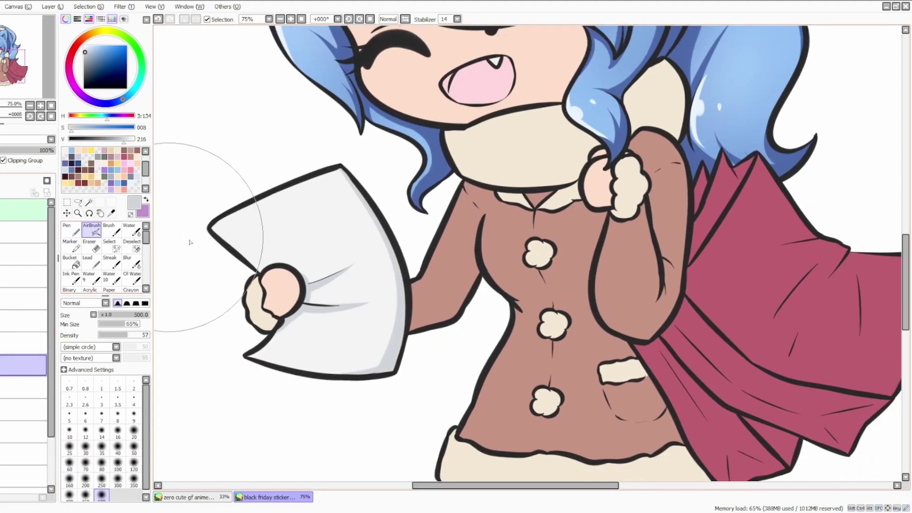
left_click(24, 343)
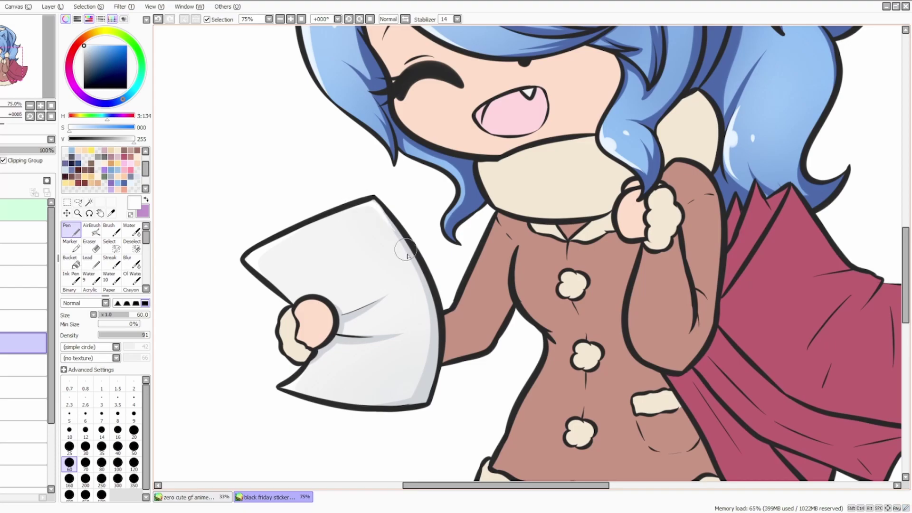
scroll(401, 243, "down", 2)
scroll(400, 242, "up", 2)
scroll(401, 243, "down", 5)
scroll(401, 242, "up", 4)
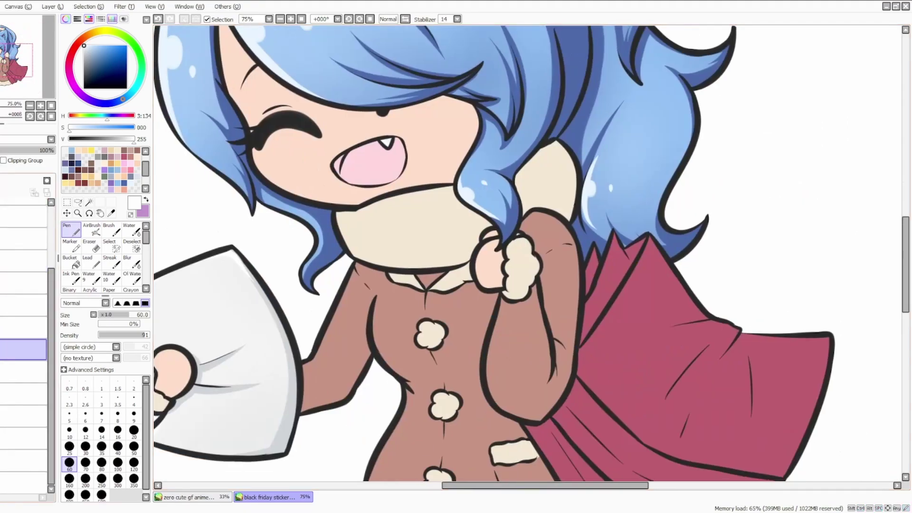
- Shade the coat's fur cuff, pompom buttons, collar, pocket trim and hem with a size 60 Pen in greyish beige (S 31, V 210)
left_click(348, 263, "alt")
left_click(519, 266, "alt")
left_click_drag(518, 261, 493, 281)
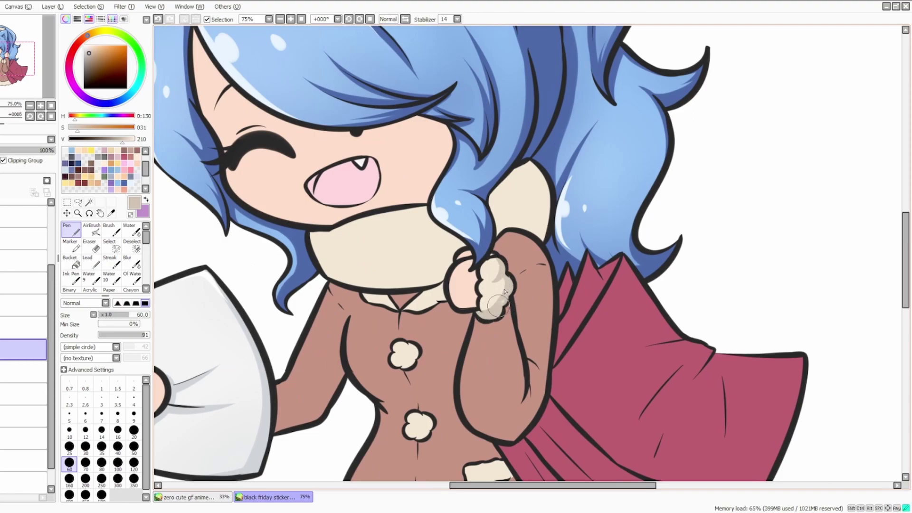
mouse_move(488, 300)
left_mouse_down()
mouse_move(544, 214)
mouse_move(557, 214)
left_mouse_up()
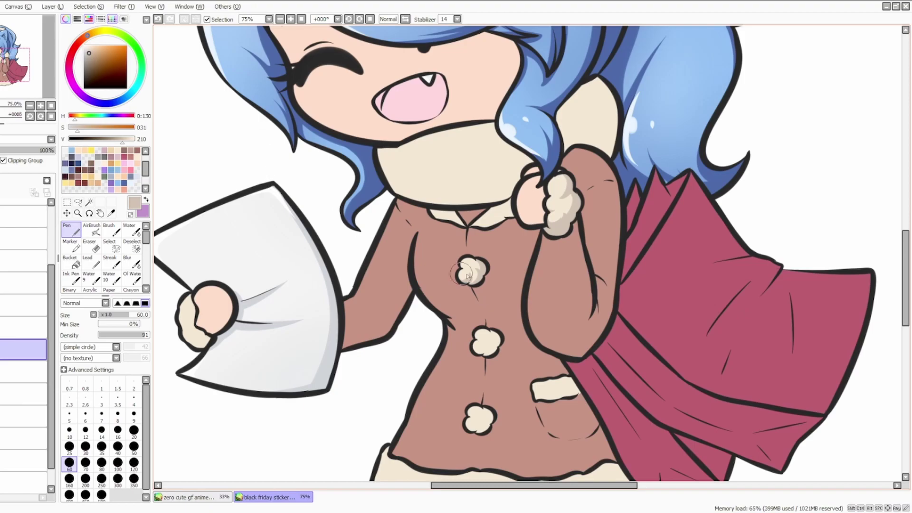
scroll(457, 274, "down", 3)
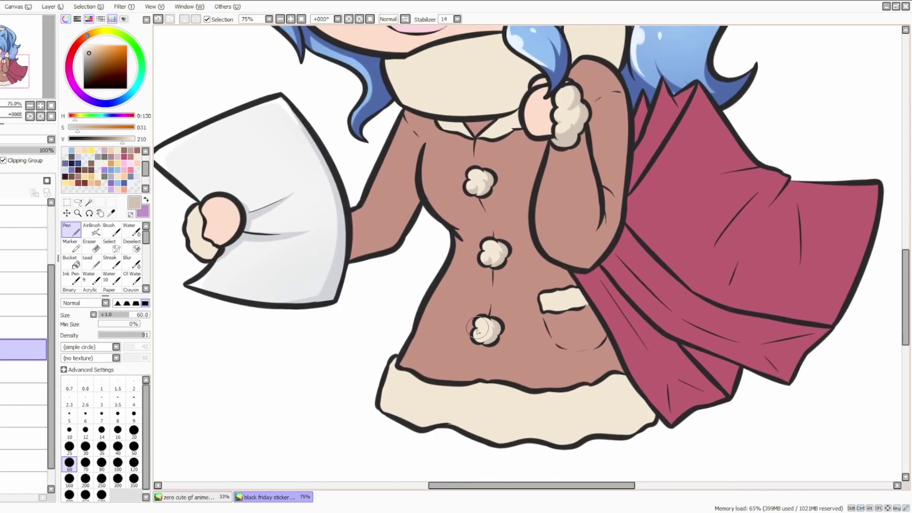
scroll(481, 330, "up", 4)
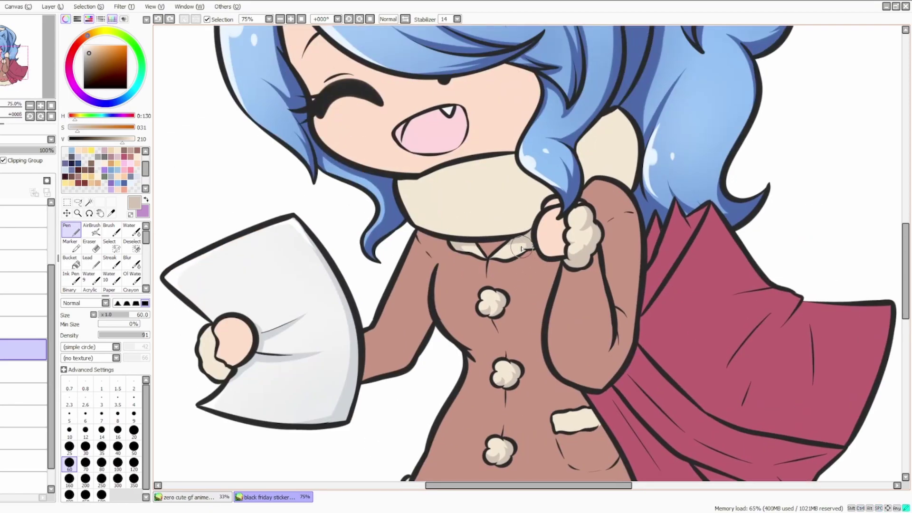
scroll(550, 333, "down", 5)
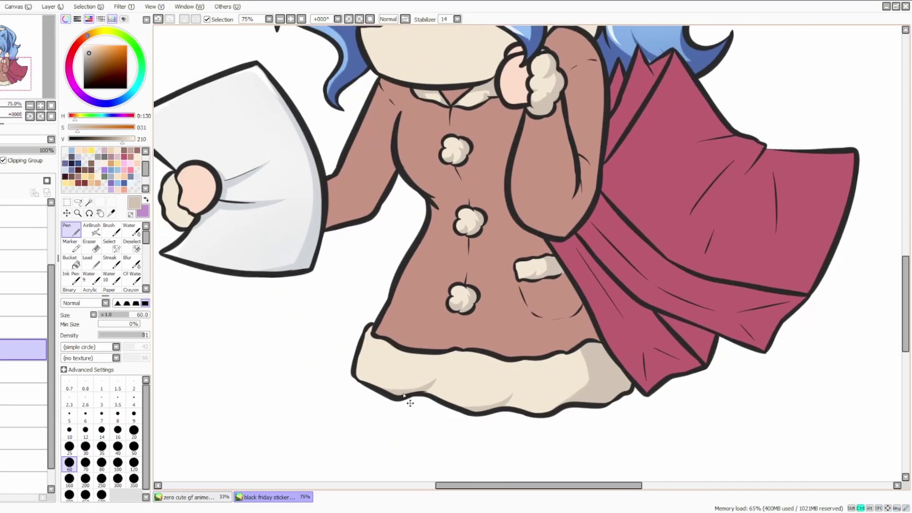
scroll(356, 416, "up", 1)
scroll(542, 391, "down", 3)
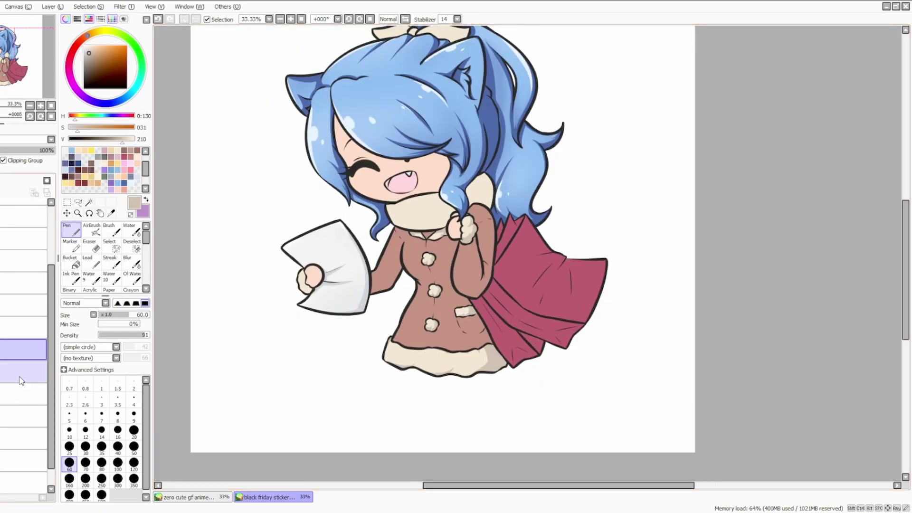
- Airbrush the fur hem at size 500 and shade the lowered hand's cuff with a size 60 Pen in warm beige (S 51, V 221)
key("v")
scroll(535, 389, "up", 1)
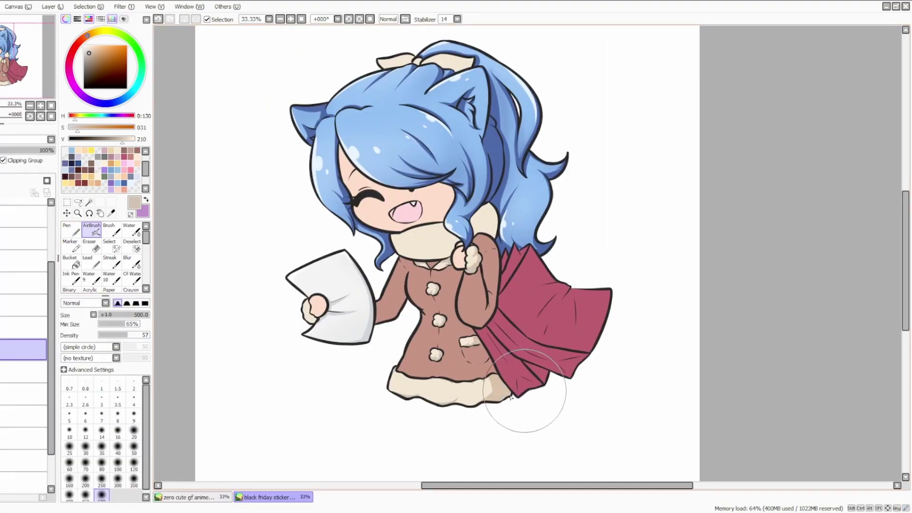
scroll(536, 389, "up", 1)
key("n")
scroll(354, 306, "up", 3)
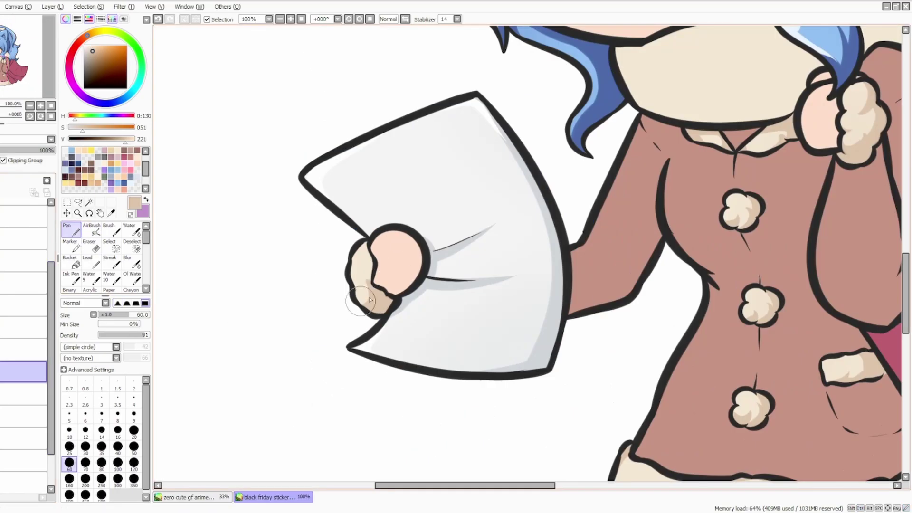
- On the clipped layer above, airbrush soft warm beige shading over the fur cuffs and pompom buttons at size 100
left_click(15, 350)
key("v")
left_click(117, 464)
left_click_drag(871, 81, 600, 234)
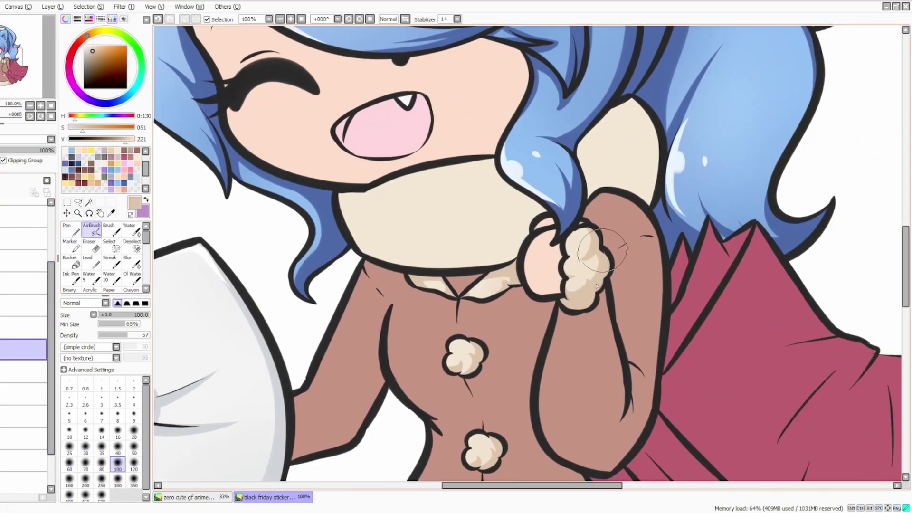
- Paint pale cream Pen highlights (S 22, V 255) along the fur hem, pompom buttons and cuffs
scroll(600, 234, "down", 6)
left_click(87, 46)
left_click(72, 230)
left_click_drag(412, 332, 465, 324)
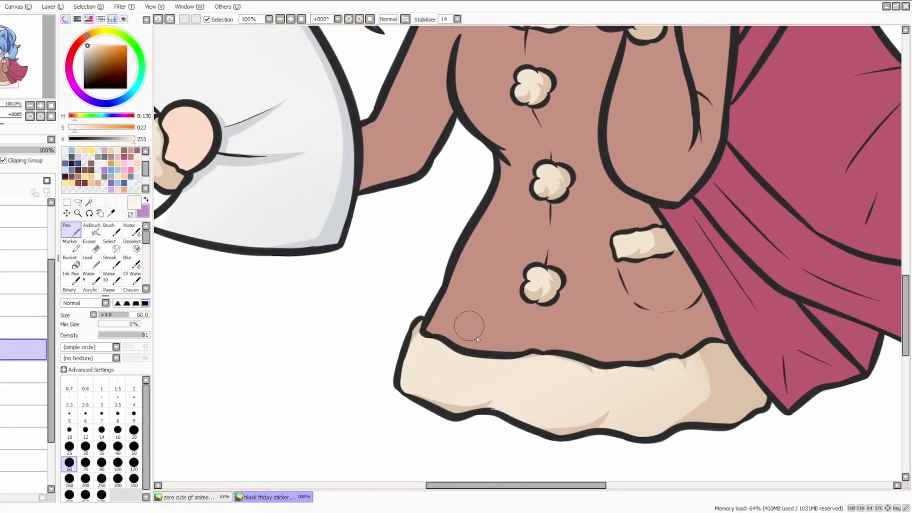
scroll(465, 323, "up", 6)
scroll(376, 328, "left", 5)
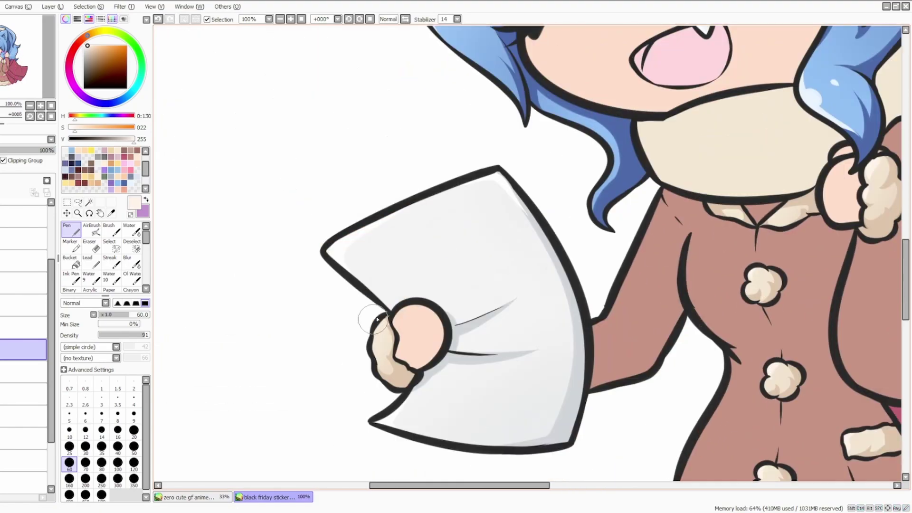
scroll(376, 328, "down", 5)
scroll(450, 305, "up", 5)
- On the coat's clipped layer, shade the raised sleeve with a size 60 Pen in dark red (S 90, V 170), trimming edges with a size 30 Eraser
left_click(450, 305, "alt")
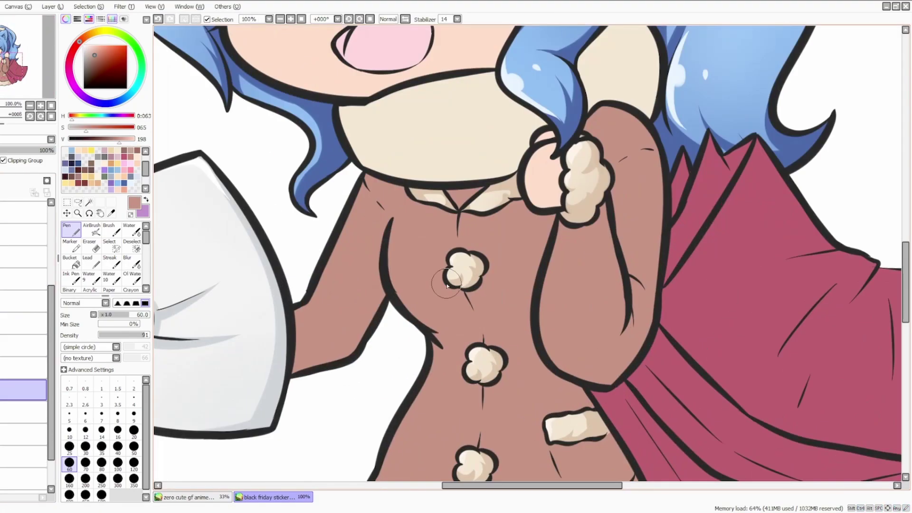
left_click(80, 46)
left_click(146, 337)
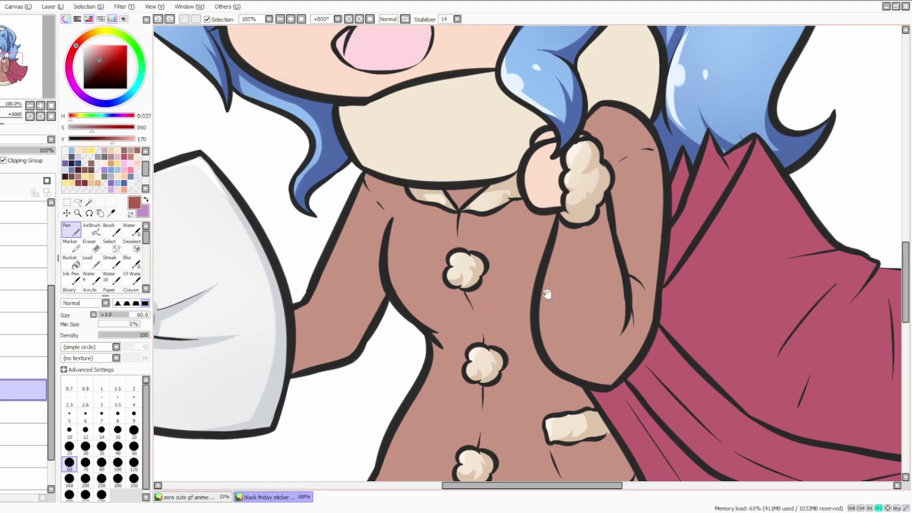
scroll(534, 320, "up", 3)
scroll(533, 320, "right", 1)
left_click_drag(551, 200, 582, 333)
left_click_drag(577, 285, 577, 423)
left_click_drag(556, 314, 517, 303)
scroll(517, 303, "down", 1)
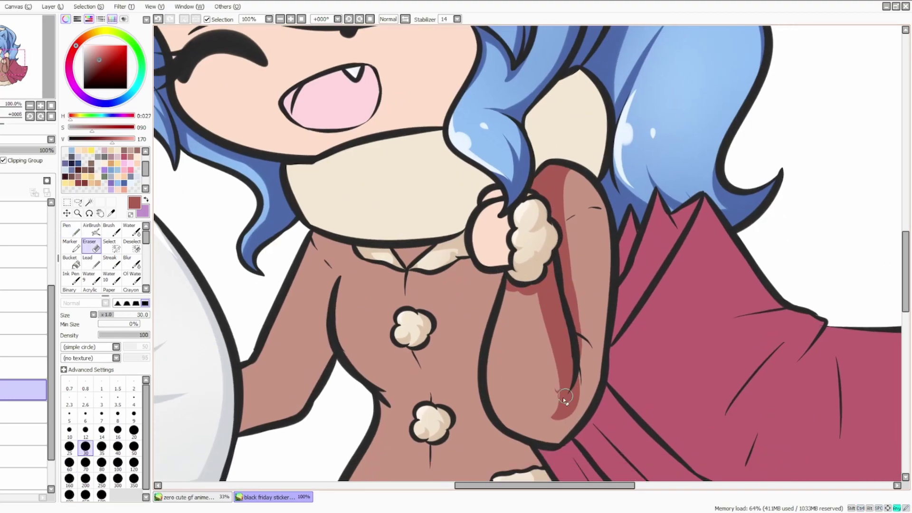
scroll(579, 349, "up", 1)
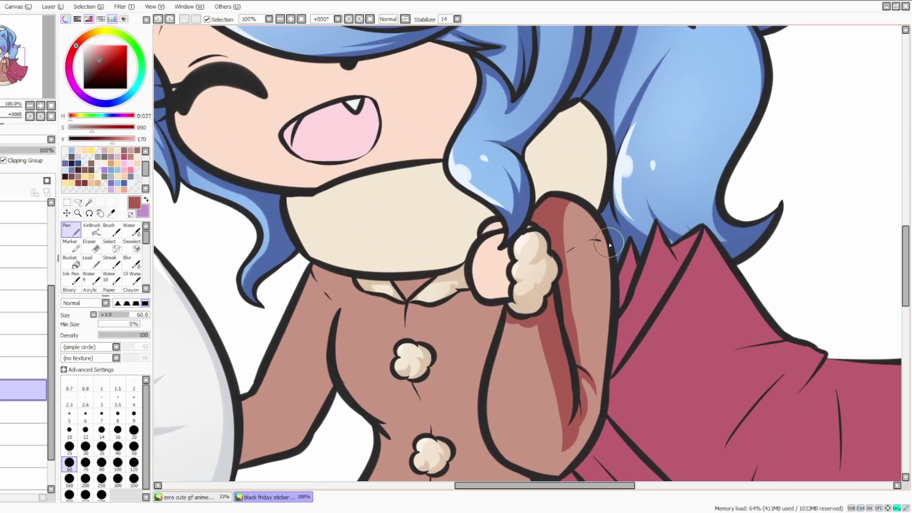
- Paint dark red shadows on the coat beneath the scarf and collar and along the lowered sleeve
scroll(567, 252, "down", 2)
scroll(625, 309, "left", 4)
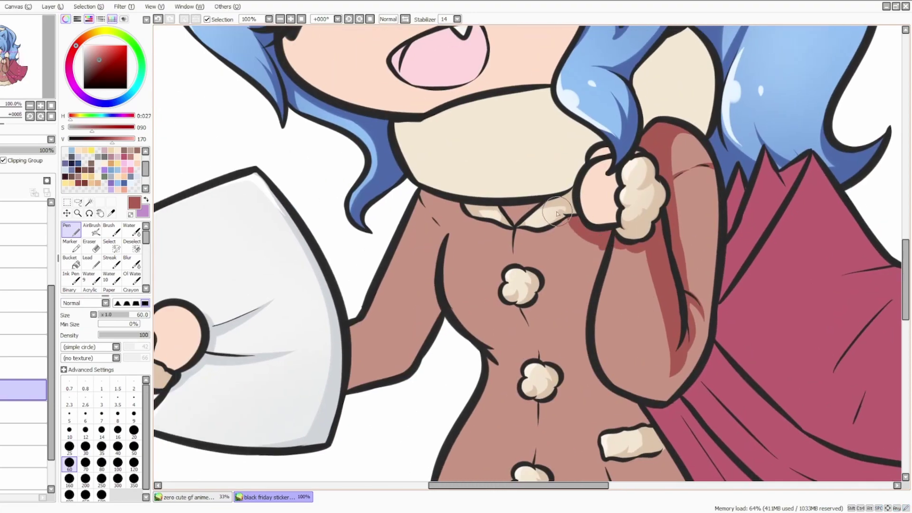
scroll(462, 259, "up", 1)
scroll(462, 259, "left", 1)
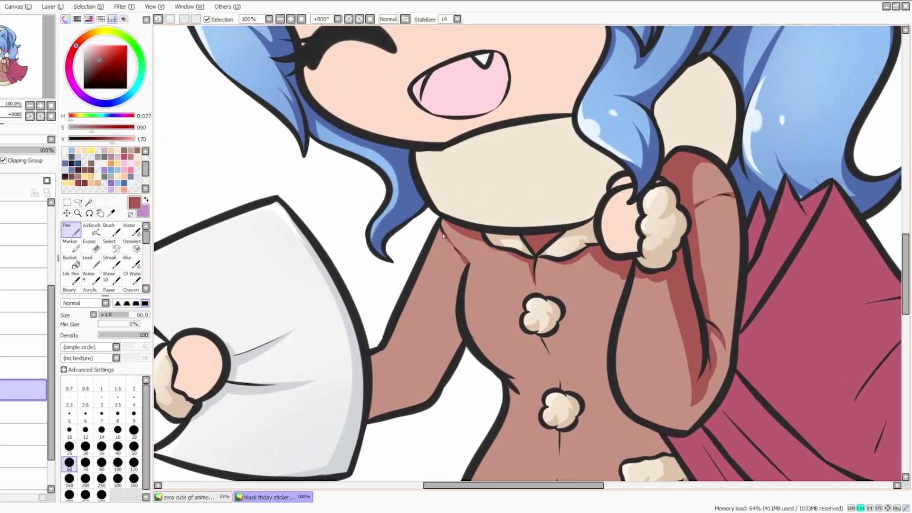
scroll(444, 236, "down", 1)
scroll(531, 332, "left", 4)
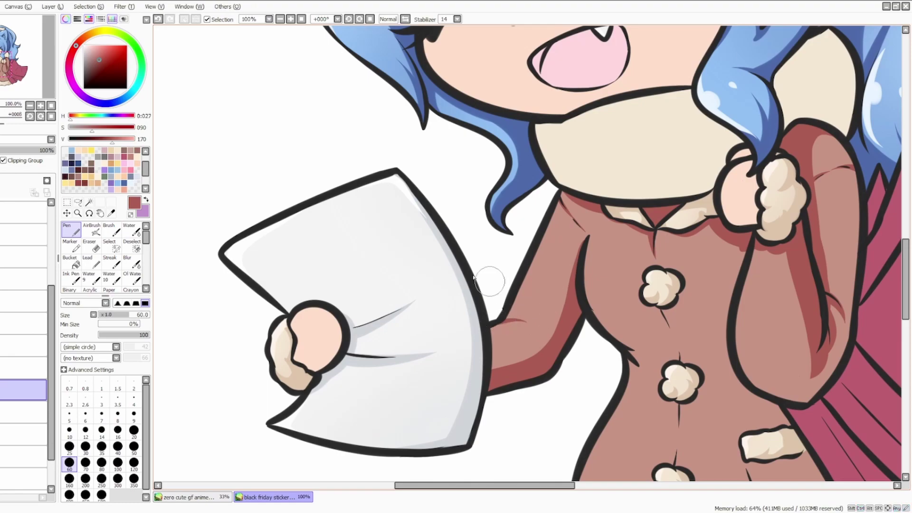
- Add dark red shadows under the bust, at the waist, along the button seam and down the coat's side beside the bag
scroll(502, 291, "down", 3)
scroll(449, 247, "right", 6)
mouse_move(457, 242)
left_mouse_down()
mouse_move(557, 222)
mouse_move(476, 245)
mouse_move(545, 240)
mouse_move(560, 225)
mouse_move(505, 233)
mouse_move(532, 275)
left_mouse_up()
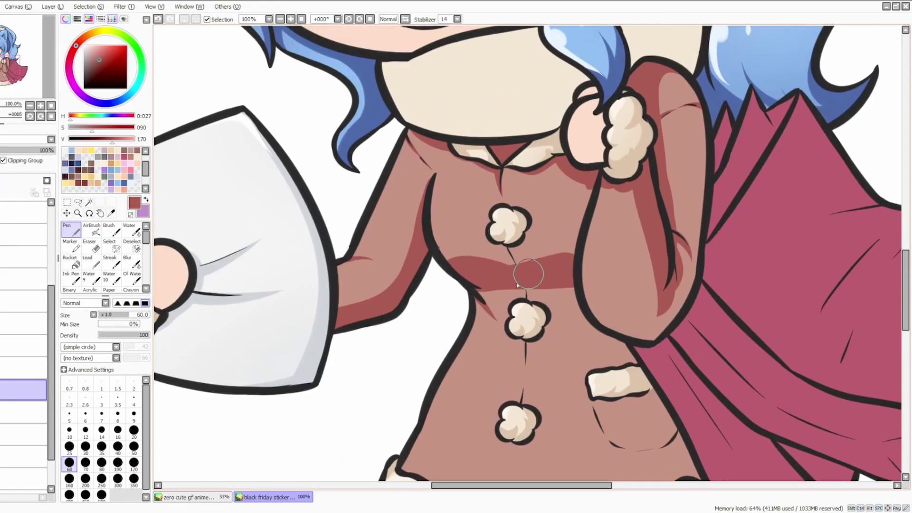
scroll(531, 309, "down", 1)
scroll(532, 304, "down", 3)
mouse_move(537, 190)
left_mouse_down()
mouse_move(601, 257)
mouse_move(582, 321)
mouse_move(596, 373)
left_mouse_up()
scroll(601, 257, "down", 1)
scroll(582, 321, "up", 3)
key("ctrl+z")
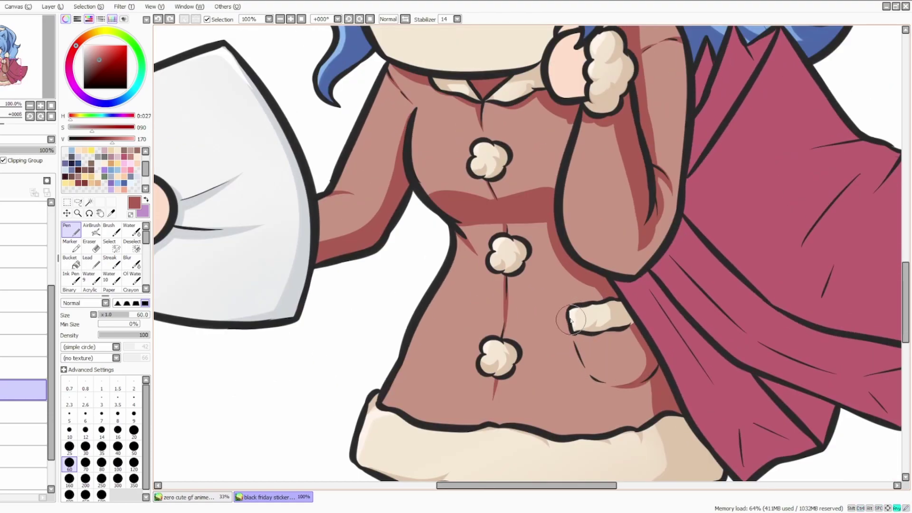
- Paint dark red shadows around the coat's pocket and along the coat's edge above the fur hem
left_click_drag(603, 334, 632, 366)
scroll(628, 361, "up", 1)
scroll(428, 395, "down", 1)
left_click_drag(426, 395, 537, 425)
scroll(547, 418, "down", 1)
scroll(594, 365, "down", 2)
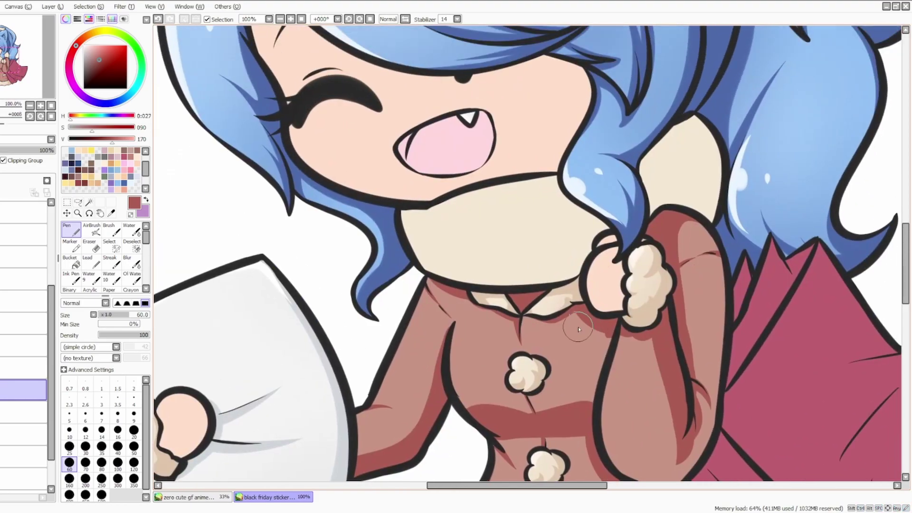
- On a lower clipped layer, airbrush soft dark red shading over the coat at size 450
left_click(24, 412)
left_click(91, 230)
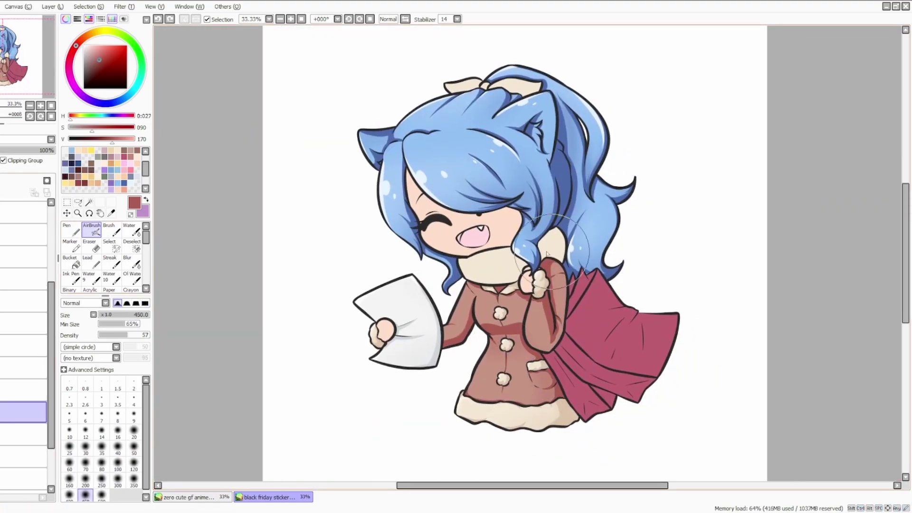
scroll(24, 404, "down", 1)
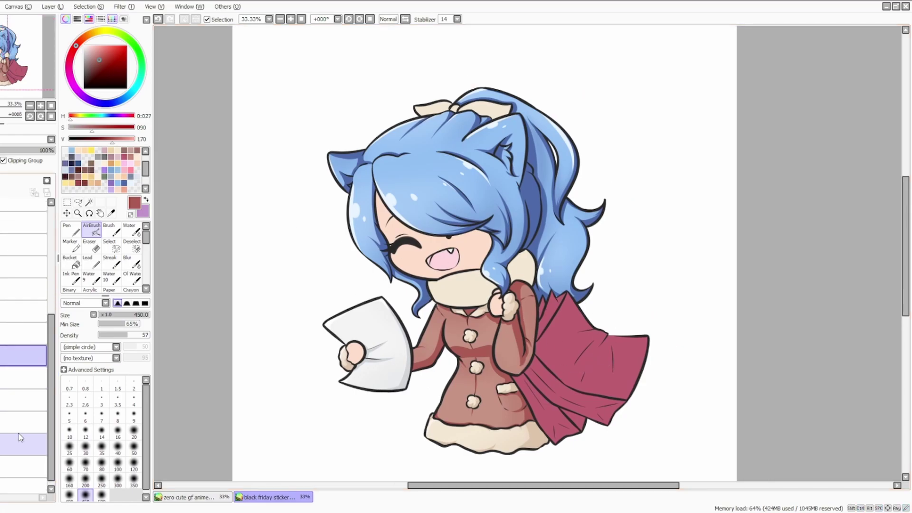
- On the red bag's clipped layer, shade its lowest folds with a size 60 Pen in dark magenta (S 90, V 146)
left_click(23, 400)
scroll(564, 351, "up", 3)
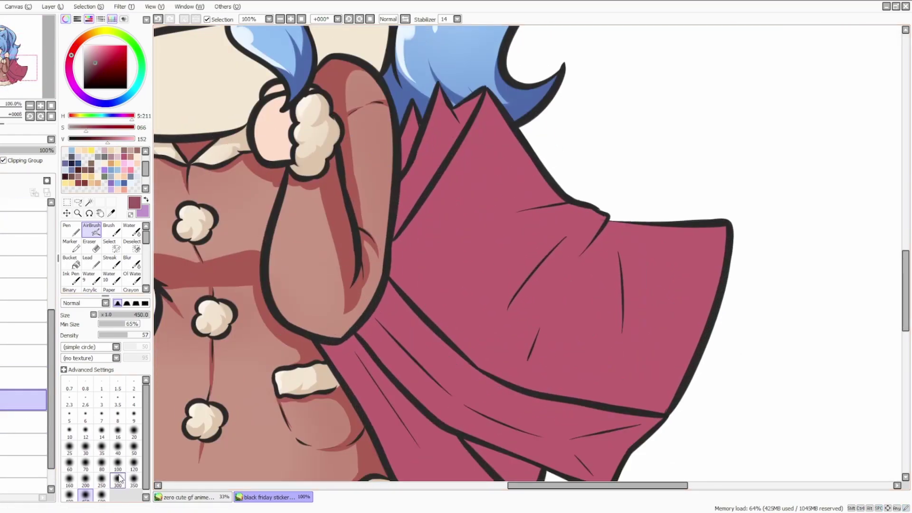
key("n")
mouse_move(361, 351)
left_mouse_down()
mouse_move(401, 259)
mouse_move(565, 413)
left_mouse_up()
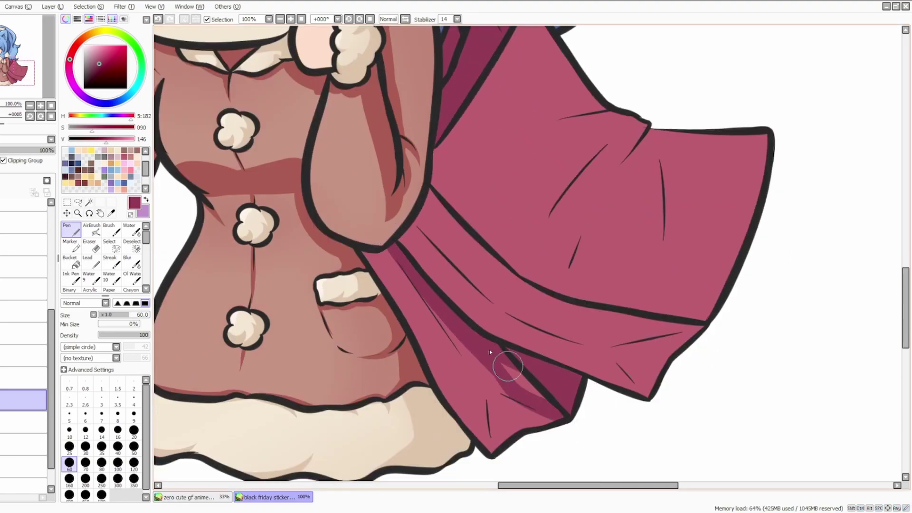
scroll(485, 386, "down", 2)
scroll(515, 269, "up", 2)
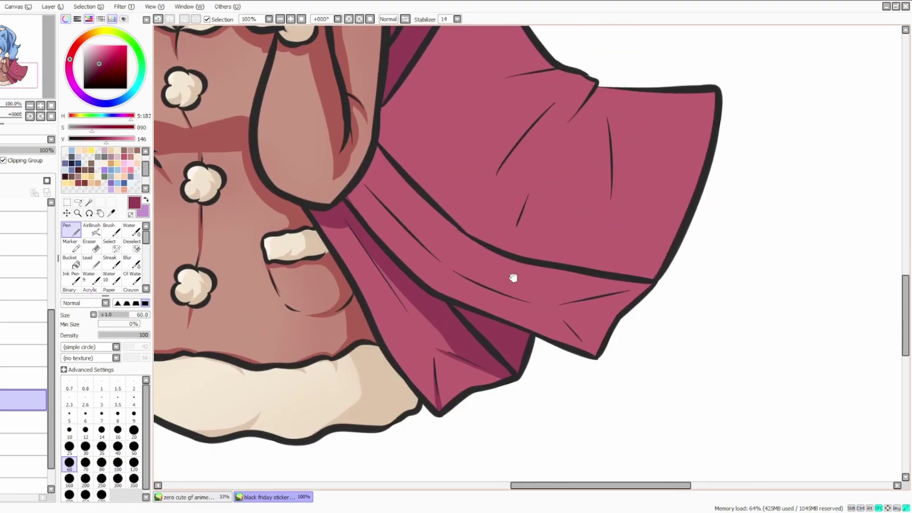
- Rework the dark magenta shadows along the red bag's middle fold and its lower outer corner, undoing unwanted strokes
key("ctrl+z")
scroll(355, 284, "up", 3)
mouse_move(380, 257)
left_mouse_down()
mouse_move(476, 342)
mouse_move(590, 401)
mouse_move(687, 359)
mouse_move(603, 375)
left_mouse_up()
key("ctrl+z")
mouse_move(658, 363)
left_mouse_down()
mouse_move(613, 380)
mouse_move(645, 372)
left_mouse_up()
scroll(664, 367, "down", 2)
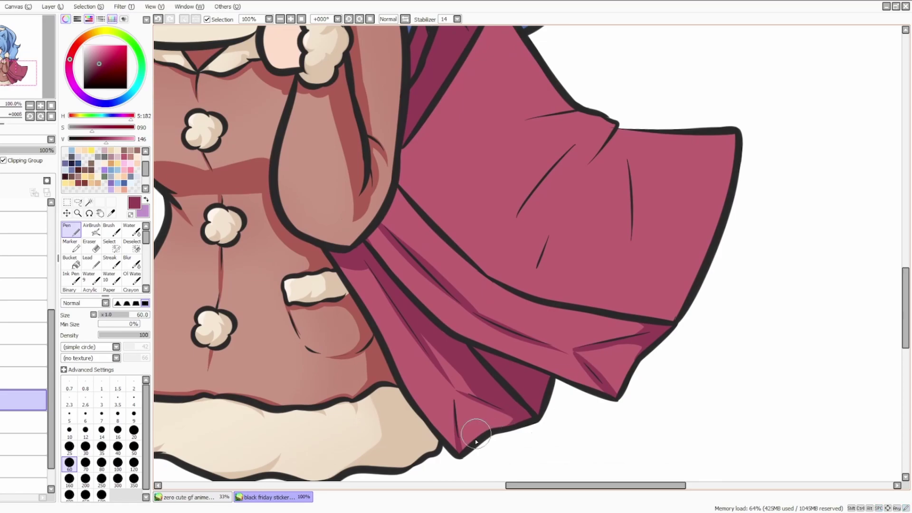
- Paint dark magenta shadows along the creases, notch and upper edge of the red bag's large panel
scroll(438, 361, "up", 2)
scroll(526, 337, "up", 3)
mouse_move(499, 356)
left_mouse_down()
mouse_move(576, 248)
mouse_move(577, 364)
left_mouse_up()
scroll(577, 249, "down", 1)
left_click_drag(499, 333, 479, 377)
scroll(506, 311, "up", 1)
left_click_drag(506, 311, 474, 350)
left_click_drag(522, 261, 444, 273)
scroll(475, 332, "down", 1)
left_click_drag(646, 265, 679, 371)
scroll(664, 341, "down", 1)
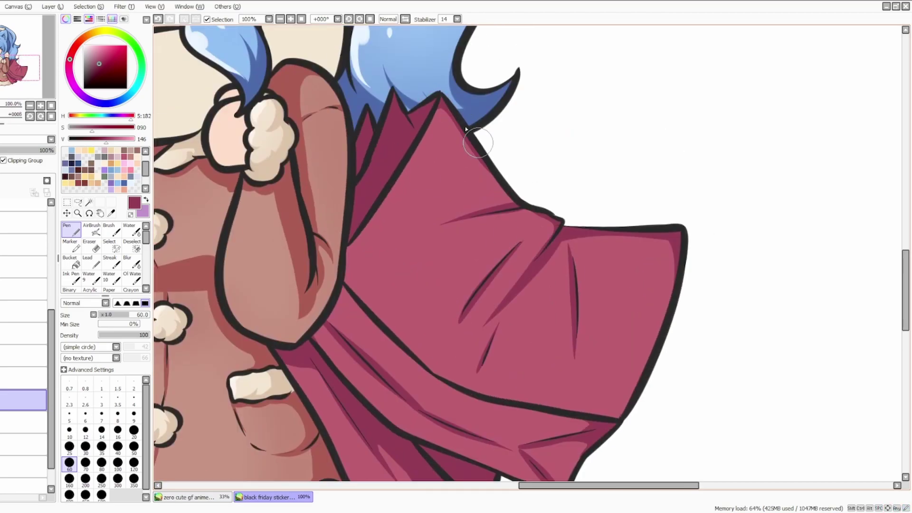
- On a lower clipped layer, airbrush soft dark magenta shading over the red bag at size 450
scroll(449, 302, "down", 4)
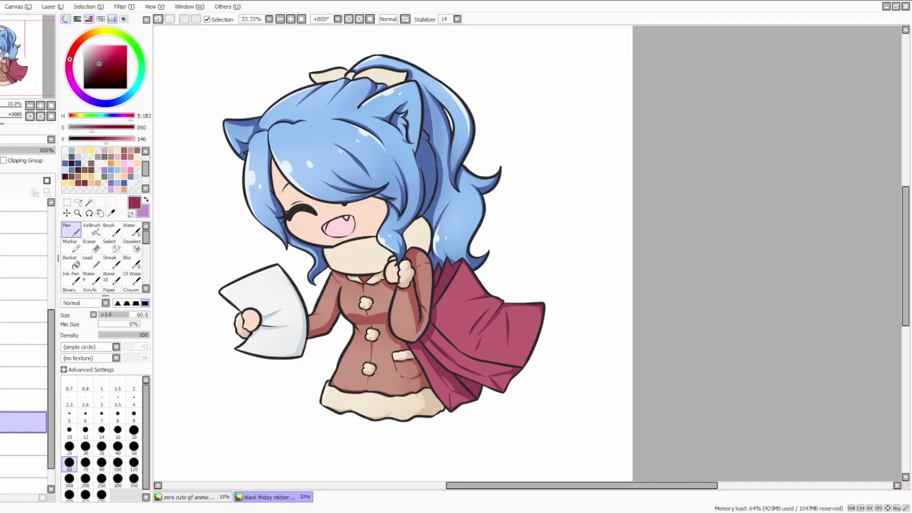
key("a")
scroll(538, 362, "down", 2)
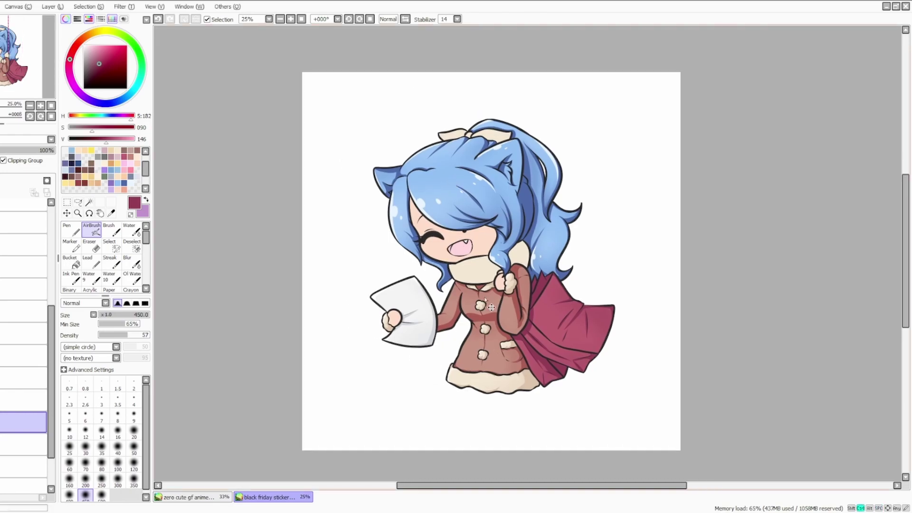
- On a clipped layer at 69% opacity, shade the scarf and hair bow with a size 60 Pen in warm beige (S 51, V 221)
key("ctrl+plus")
left_click(23, 445)
scroll(24, 332, "down", 1)
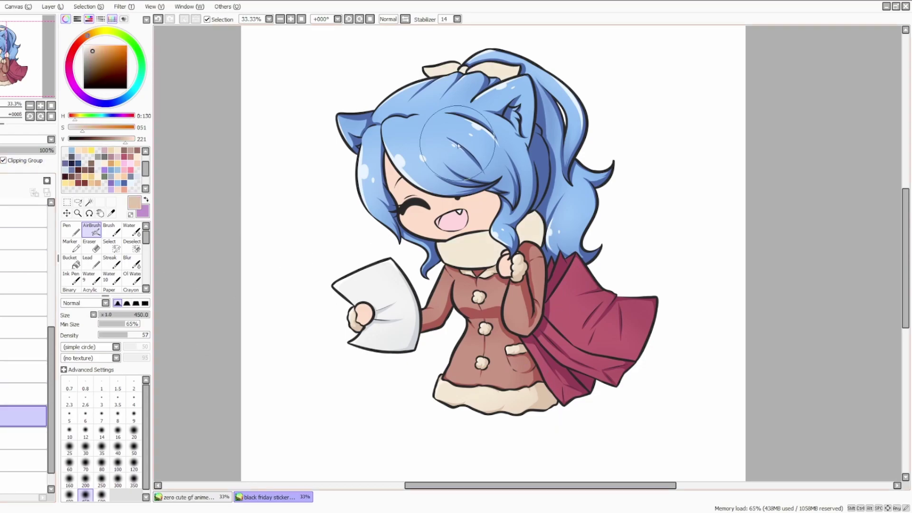
key("ctrl+plus")
left_click(70, 230)
left_click(70, 462)
left_click(3, 161)
left_click_drag(575, 237, 637, 190)
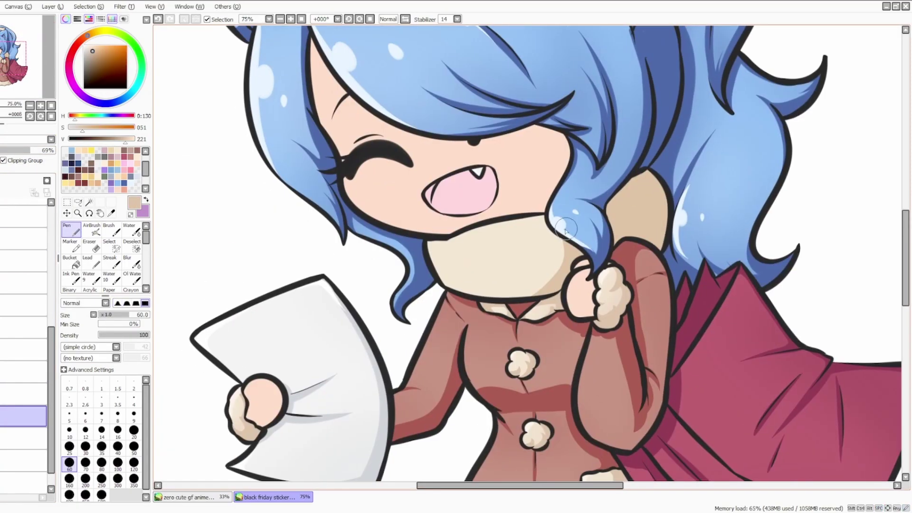
scroll(437, 250, "up", 10)
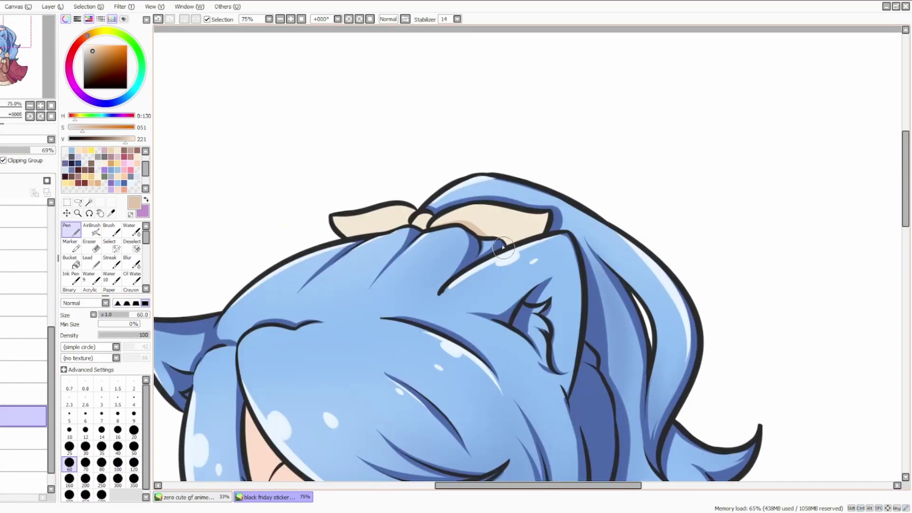
left_click_drag(505, 251, 551, 219)
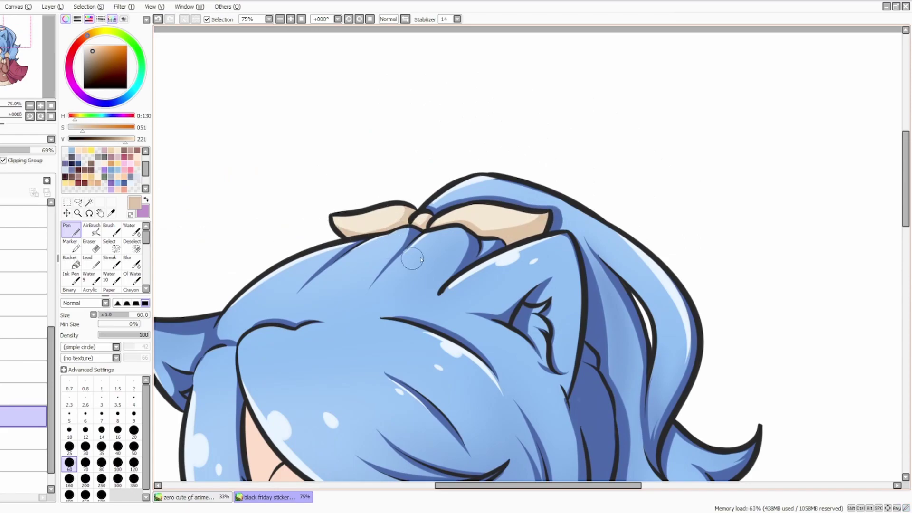
- On a clipped layer, draw diagonal crosshatch lines over the scarf and hair bow with a size 20 brownish-red Pen (S 68, V 198)
scroll(407, 261, "down", 5)
left_click(23, 438)
left_click(134, 430)
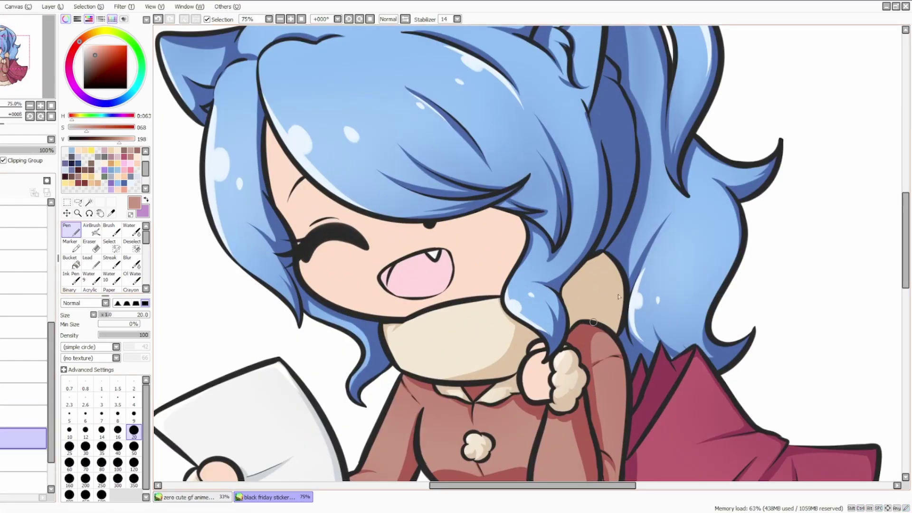
left_click_drag(435, 378, 492, 304)
left_click_drag(442, 343, 453, 330)
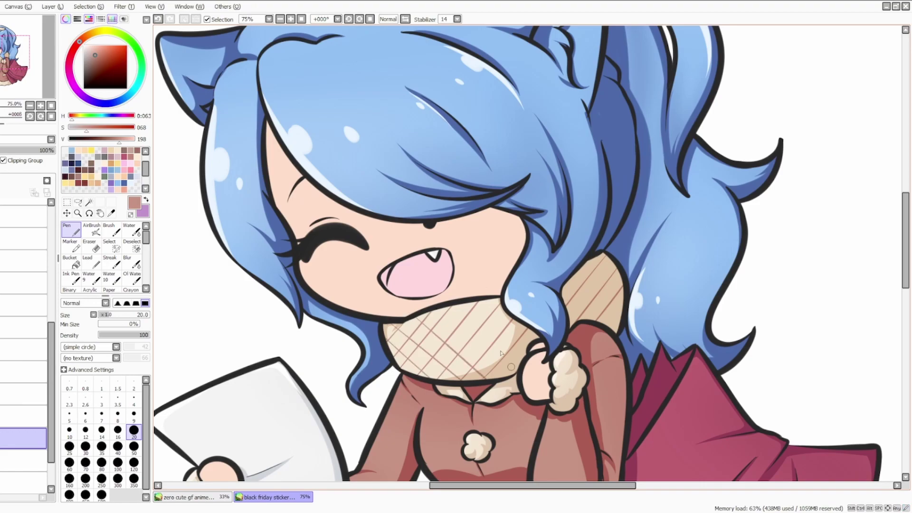
scroll(635, 351, "up", 5)
left_click_drag(499, 153, 535, 186)
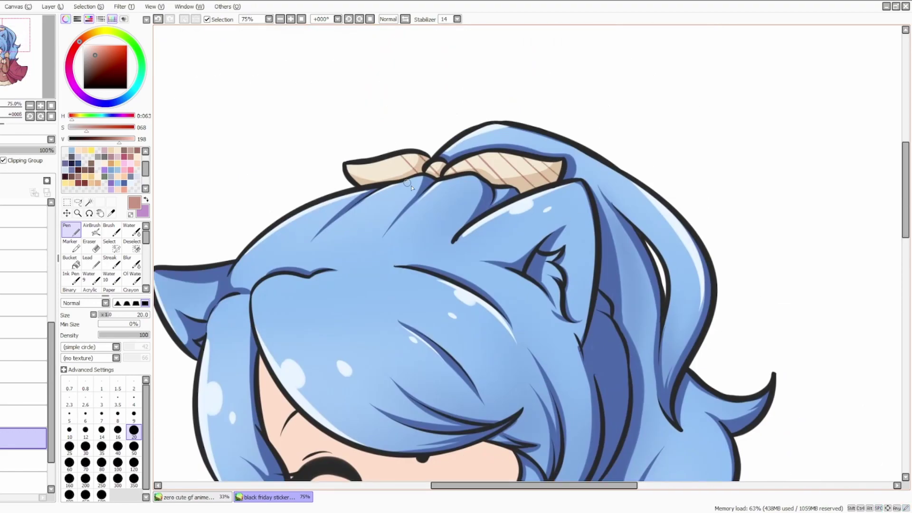
left_click_drag(387, 159, 404, 183)
scroll(507, 207, "down", 1)
scroll(411, 165, "down", 3)
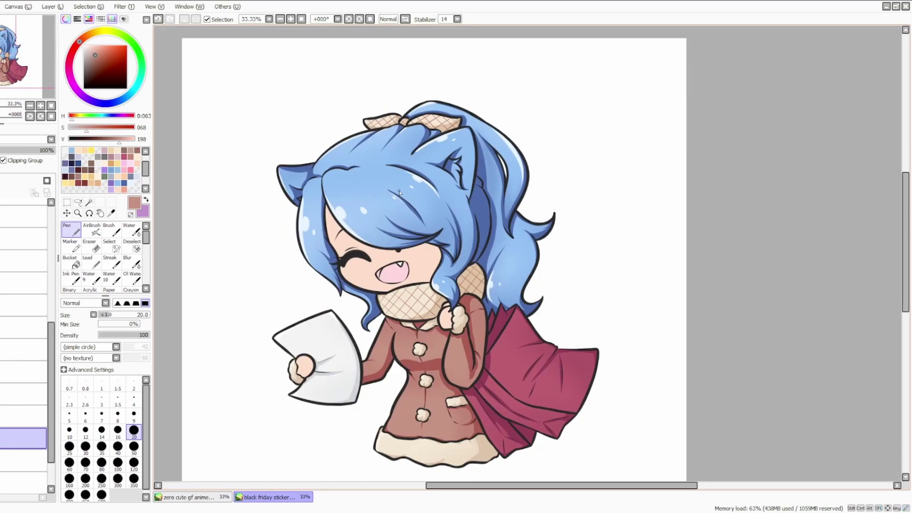
- Try magenta lines sampled from the bag across the crosshatched hair bow and scarf, using the size 20 Pen
left_click(482, 380, "alt")
scroll(482, 215, "up", 3)
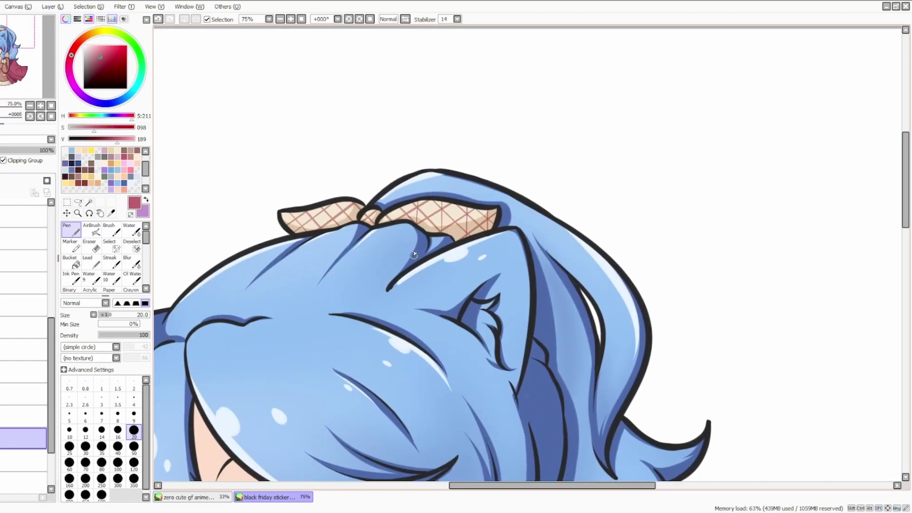
scroll(350, 331, "down", 5)
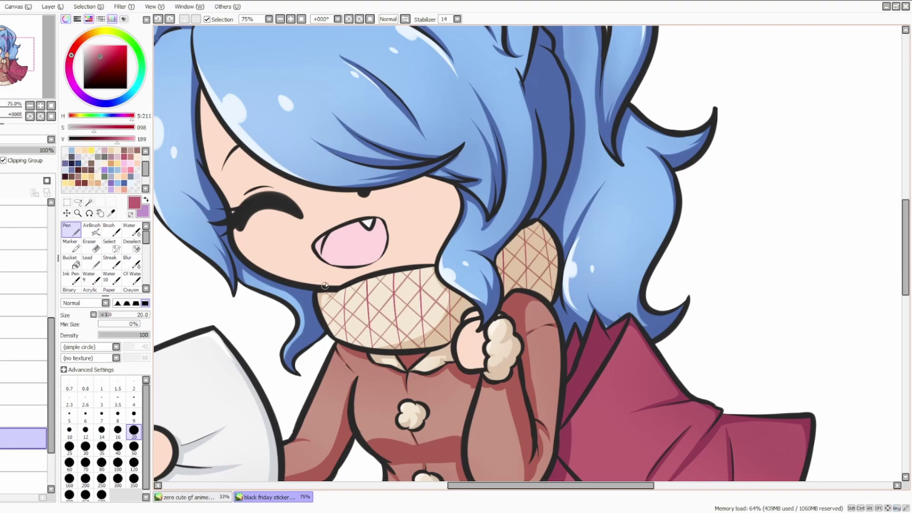
- Try white vertical stripes over the hair bow's plaid with the size 20 Pen
scroll(425, 347, "down", 4)
left_click(378, 160, "alt")
scroll(378, 160, "up", 5)
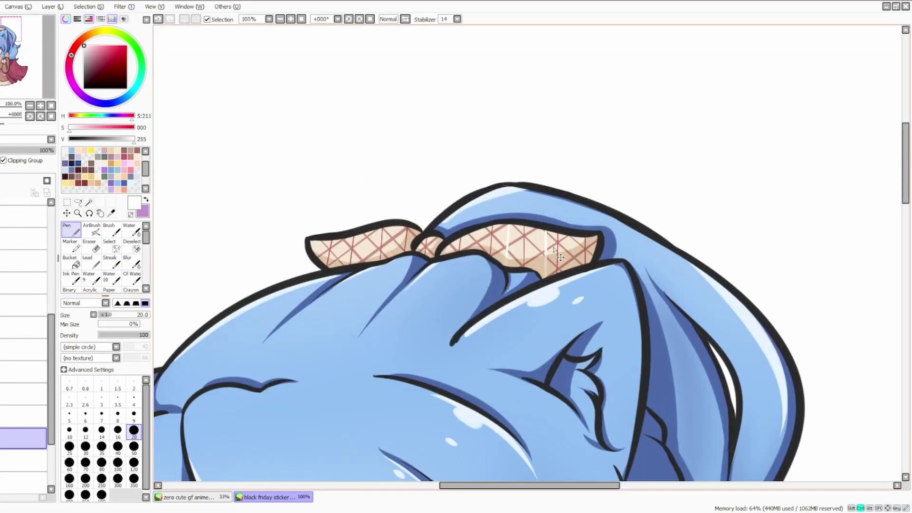
scroll(371, 220, "down", 3)
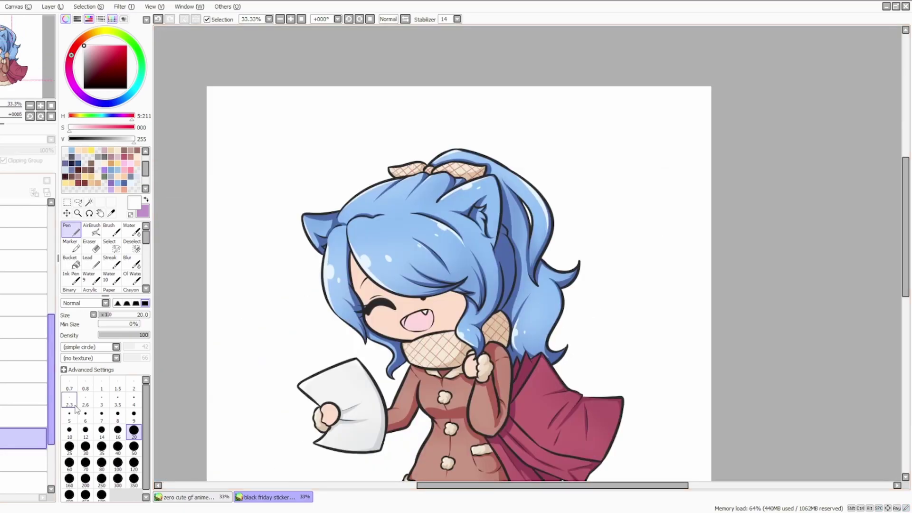
- Redraw size 20 magenta plaid lines (S 98, V 189) over the scarf and hair bow on a separate clipped layer
left_click(479, 408, "alt")
scroll(479, 407, "up", 3)
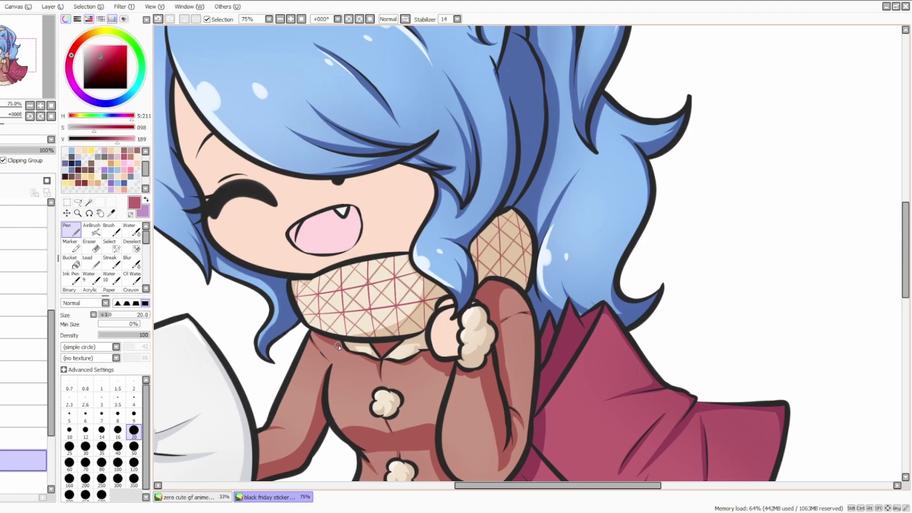
scroll(365, 328, "up", 5)
scroll(357, 169, "up", 1)
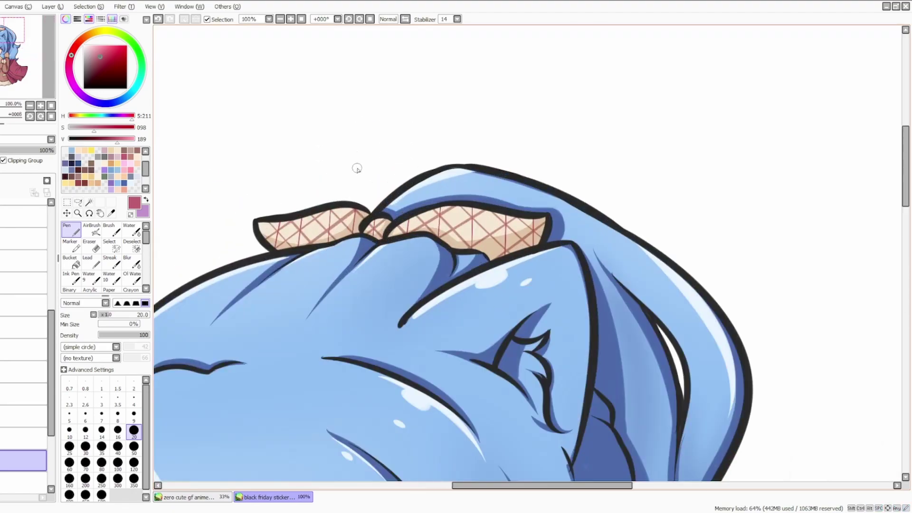
scroll(316, 262, "down", 3)
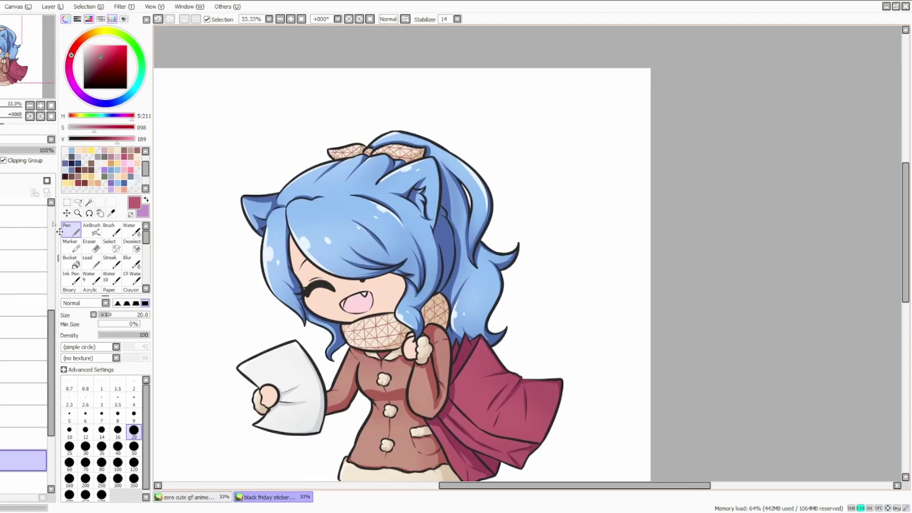
- On another clipped layer, try a size 20 white vertical stripe on the hair bow and undo it
scroll(4, 467, "down", 3)
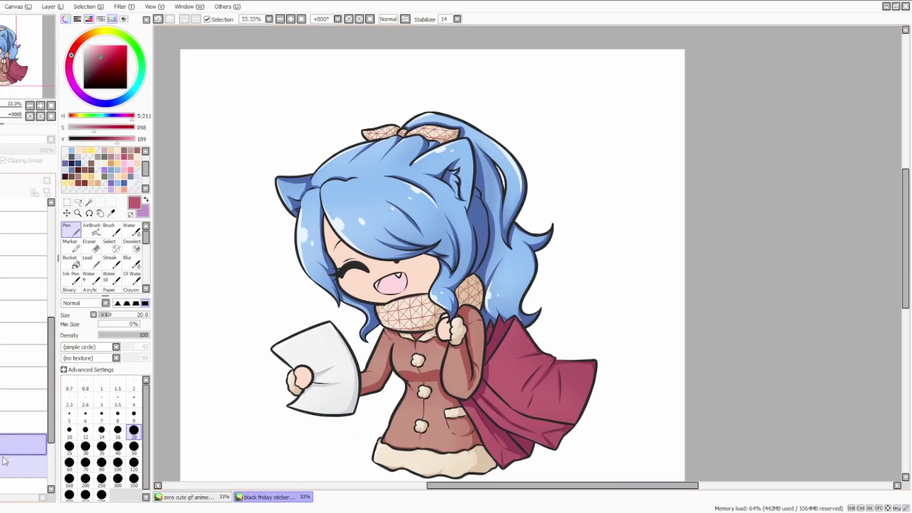
left_click(21, 428)
scroll(415, 118, "up", 4)
scroll(19, 417, "up", 2)
left_click_drag(509, 220, 500, 353)
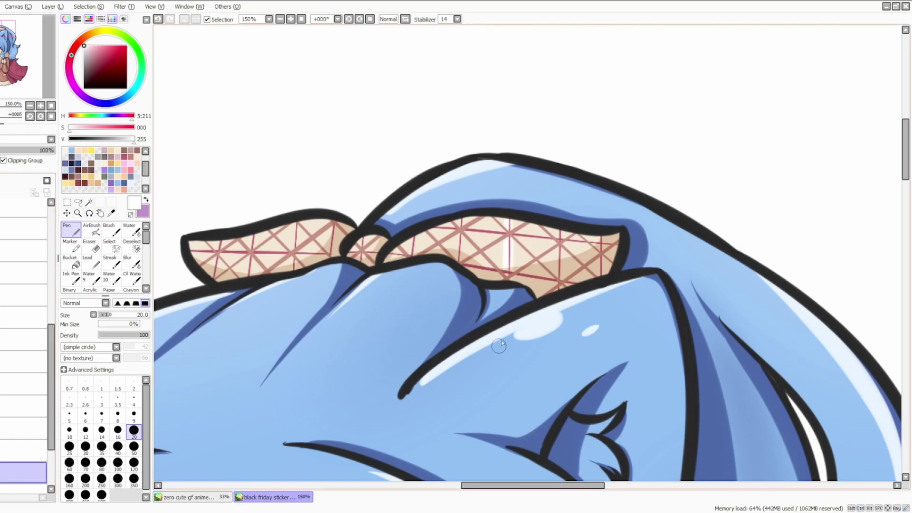
key("ctrl+z")
- Try white vertical stripes across both loops of the hair bow at brush size 40, and undo them
key("bracketright")
key("bracketright")
key("bracketright")
key("bracketright")
left_click_drag(508, 221, 506, 273)
left_click_drag(559, 238, 561, 280)
left_click_drag(459, 235, 456, 261)
left_click_drag(597, 247, 599, 275)
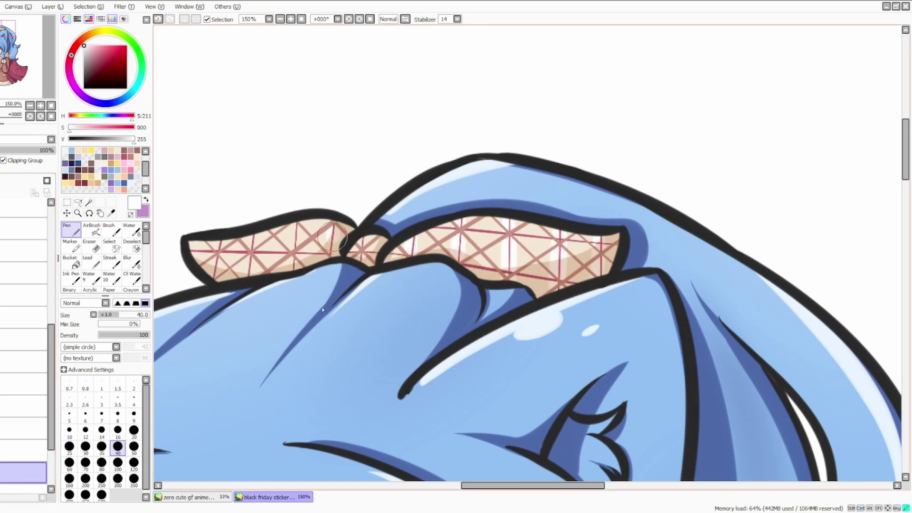
left_click_drag(332, 228, 328, 256)
left_click_drag(226, 254, 218, 282)
key("ctrl+z")
key("ctrl+z")
key("ctrl+z")
key("ctrl+z")
key("ctrl+z")
key("ctrl+z")
- Paint thin white vertical stripes across both loops of the hair bow with a size 12 Pen
scroll(352, 260, "down", 4)
scroll(522, 164, "up", 3)
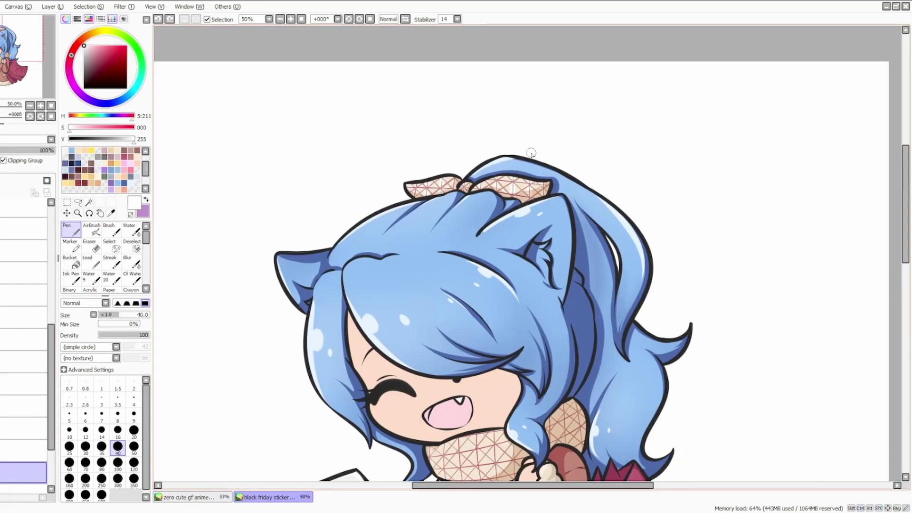
scroll(522, 164, "up", 2)
key("bracketleft")
key("bracketleft")
key("bracketleft")
key("bracketleft")
key("bracketleft")
key("bracketleft")
key("bracketleft")
left_click_drag(482, 229, 482, 290)
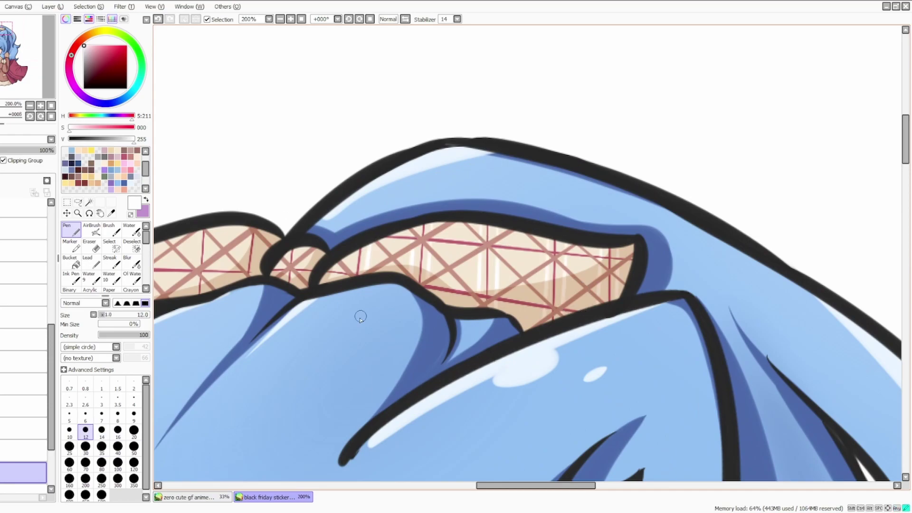
scroll(364, 291, "down", 2)
left_click_drag(385, 238, 385, 273)
left_click_drag(321, 226, 321, 263)
left_click_drag(258, 276, 258, 302)
left_click_drag(213, 278, 212, 298)
- Paint thin white vertical stripes across the scarf's front wrap below the mouth with the size 12 Pen
scroll(455, 351, "down", 3)
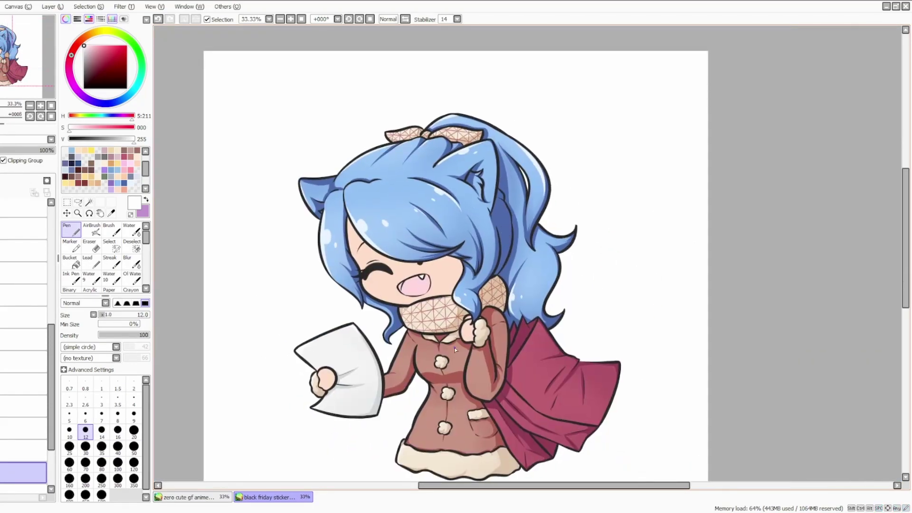
scroll(455, 351, "up", 4)
left_click_drag(428, 224, 428, 257)
left_click_drag(412, 228, 412, 271)
left_click_drag(420, 280, 420, 314)
left_click_drag(361, 237, 361, 276)
left_click_drag(366, 284, 365, 317)
left_click_drag(313, 251, 312, 281)
left_click_drag(282, 214, 282, 275)
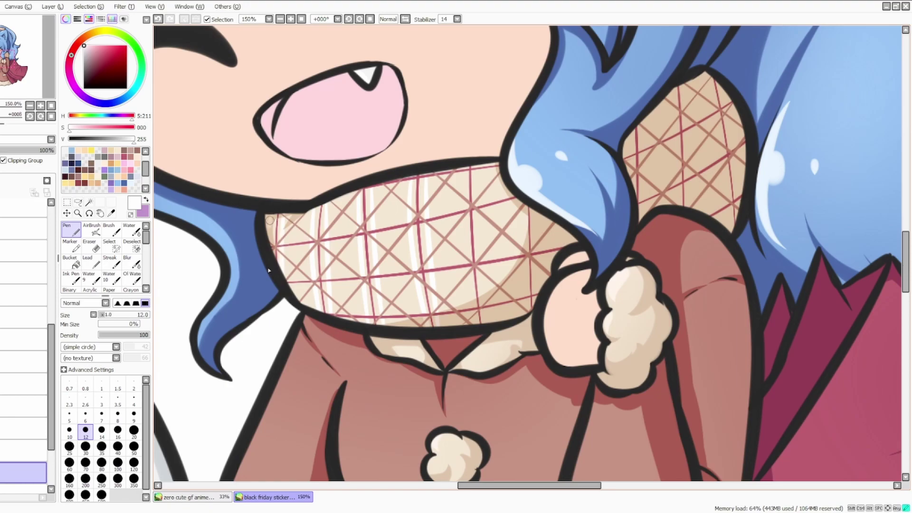
- Continue the thin white stripes over the rest of the scarf, including the section behind the raised hand
scroll(272, 208, "down", 1)
left_click_drag(446, 211, 446, 251)
left_click_drag(427, 217, 426, 251)
left_click_drag(549, 211, 549, 253)
left_click_drag(531, 146, 531, 156)
left_click_drag(579, 188, 579, 208)
left_click_drag(592, 161, 591, 190)
scroll(640, 296, "down", 1)
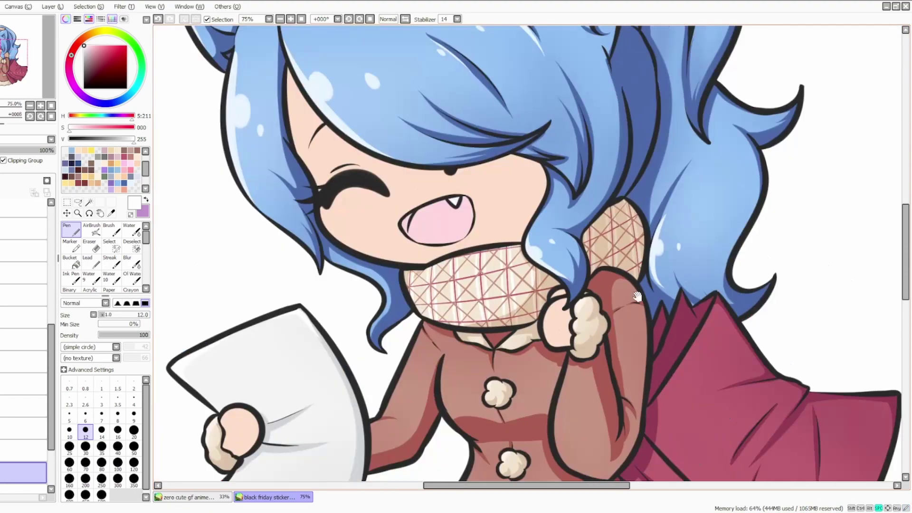
- Remove the magenta lines and thin white stripes from the scarf and hair bow, keeping only the diagonal crosshatch
scroll(640, 296, "down", 3)
scroll(9, 380, "down", 2)
scroll(10, 376, "down", 4)
scroll(24, 385, "up", 2)
left_click(9, 386)
left_click(8, 364)
left_click(8, 346)
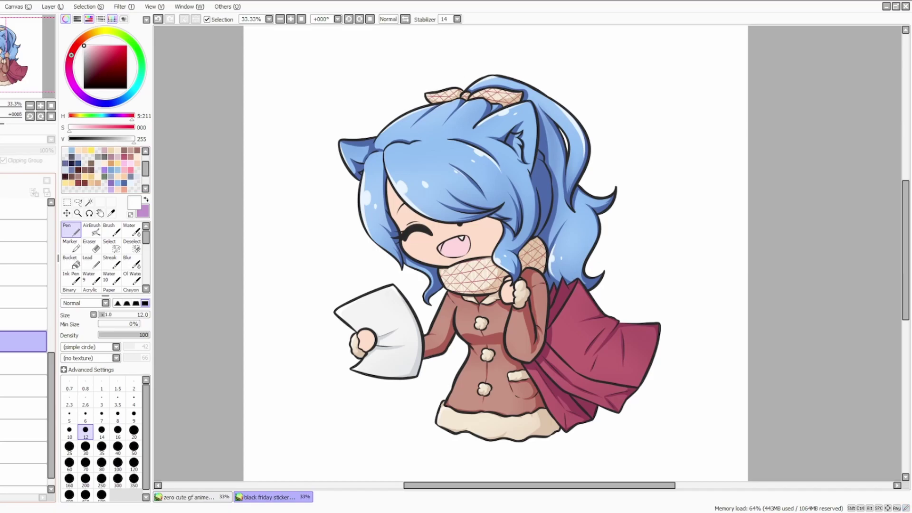
scroll(498, 290, "up", 3)
scroll(498, 290, "down", 2)
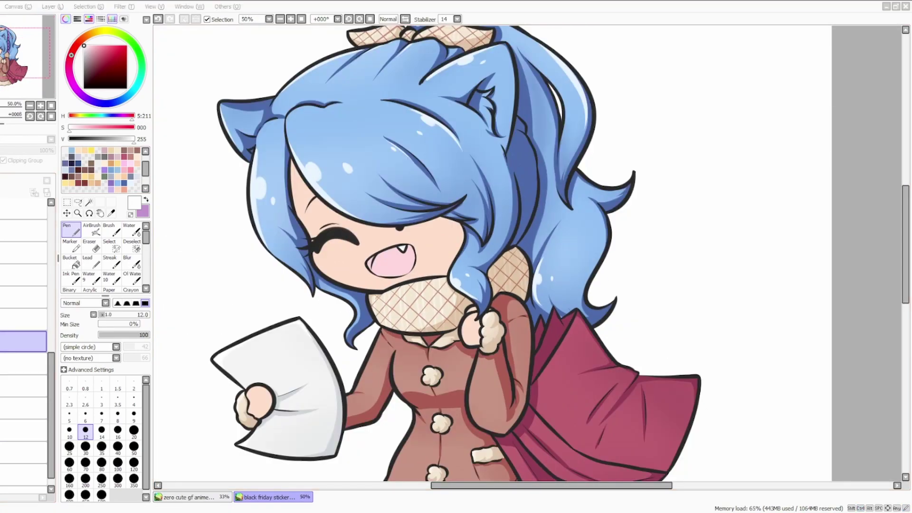
scroll(305, 347, "up", 2)
- On a clipped layer, paint wider white vertical stripes over the scarf and hair bow with a size 40 Pen
left_click(9, 386)
left_click(9, 408)
scroll(440, 309, "down", 2)
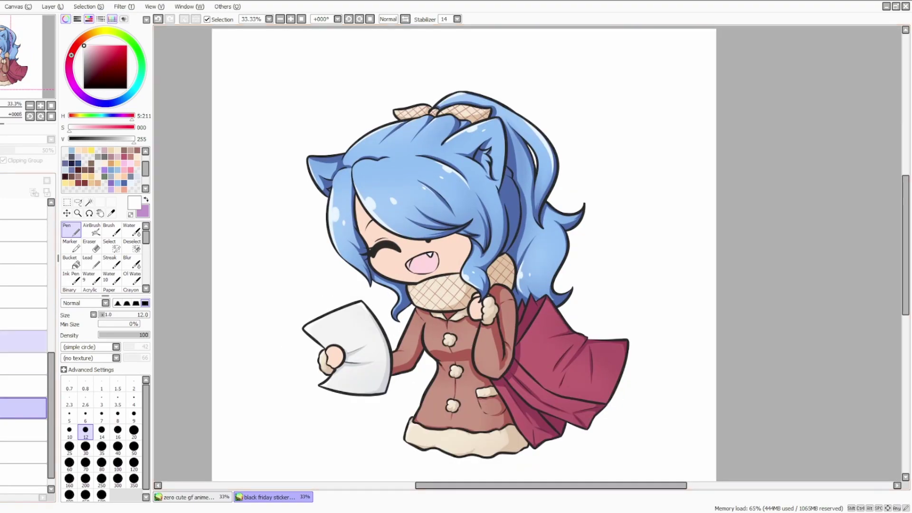
scroll(440, 310, "up", 2)
left_click(118, 447)
mouse_move(438, 354)
left_mouse_down()
mouse_move(434, 290)
mouse_move(407, 286)
left_mouse_up()
left_click_drag(387, 343, 385, 297)
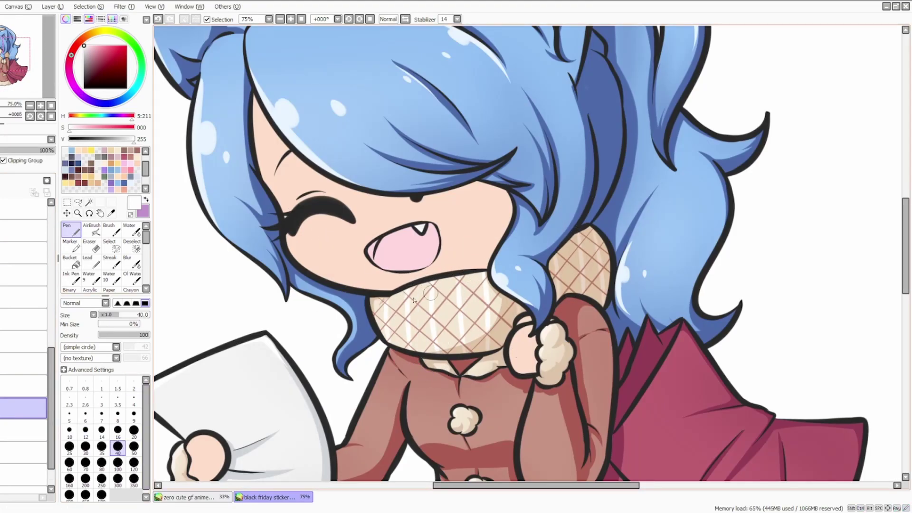
scroll(552, 142, "up", 5)
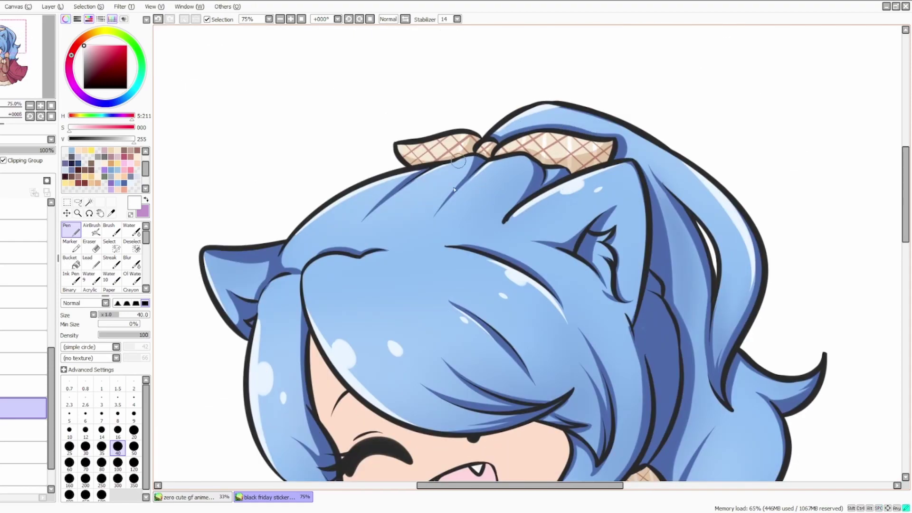
- Try the white stripe layer at about 47% opacity, then undo the wide stripes
scroll(580, 241, "down", 3)
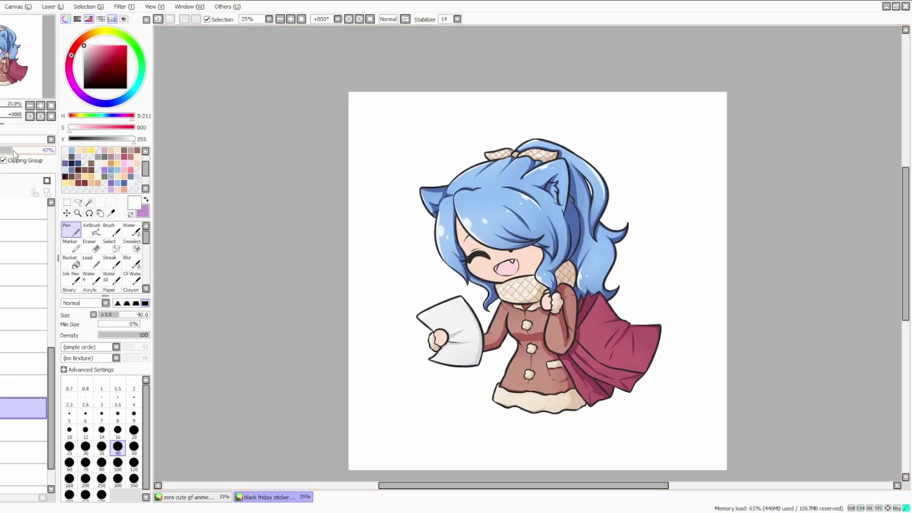
left_click(13, 151)
scroll(518, 326, "up", 1)
scroll(530, 299, "down", 1)
key("ctrl+z")
- Repaint white highlights over the scarf and hair bow with the size 40 Pen and set the layer opacity to 58%
scroll(499, 336, "up", 2)
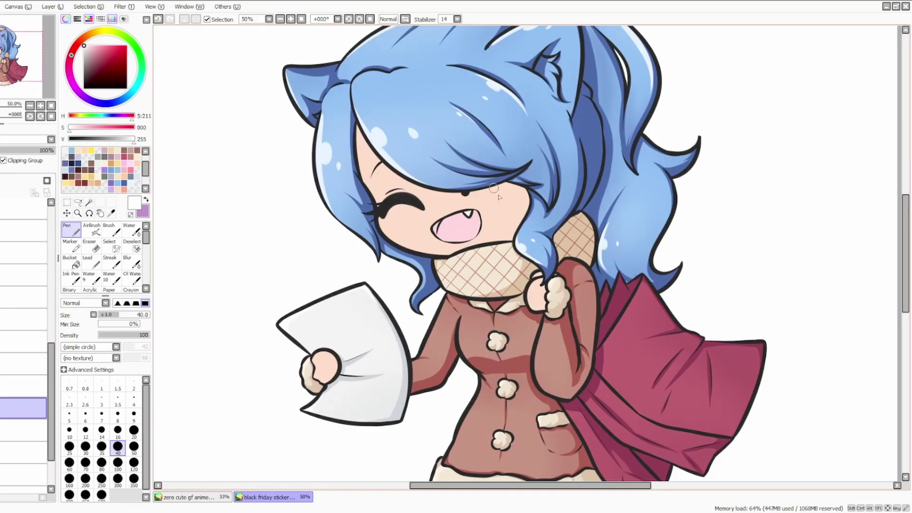
scroll(475, 229, "up", 5)
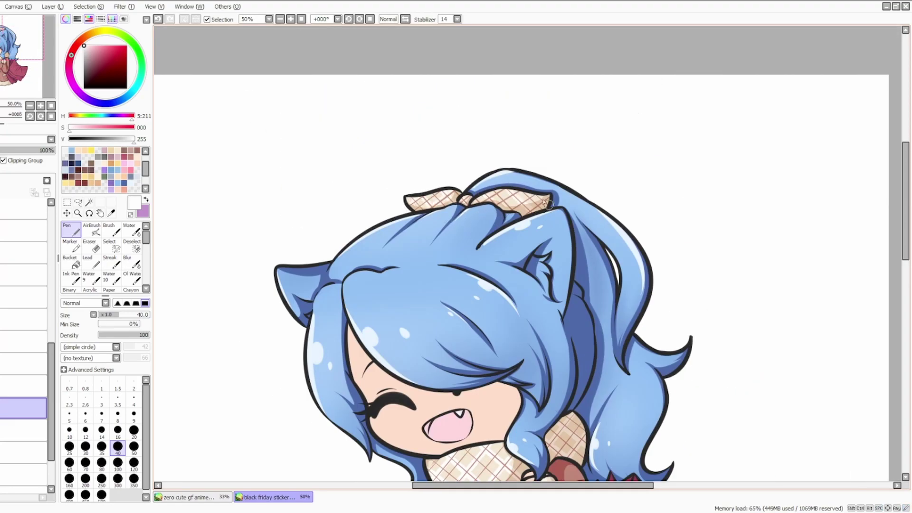
scroll(553, 193, "down", 1)
scroll(475, 237, "down", 1)
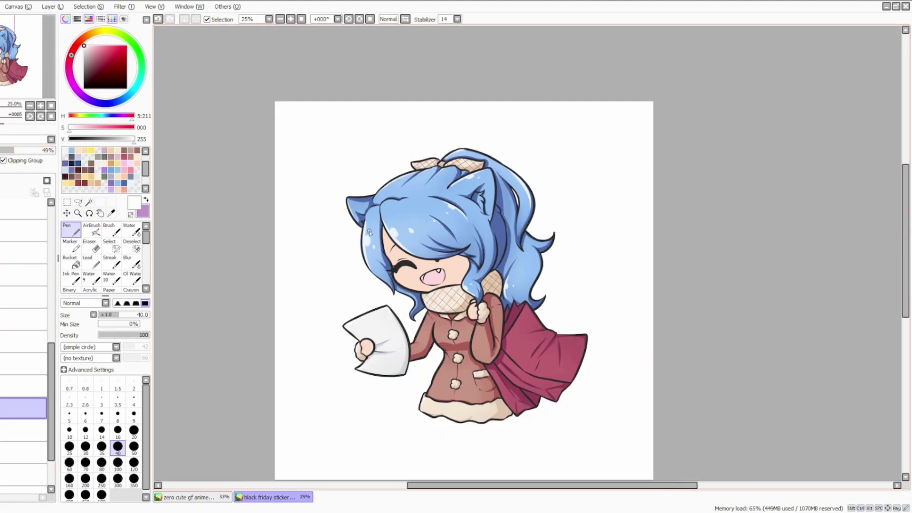
scroll(400, 255, "up", 3)
scroll(400, 255, "down", 3)
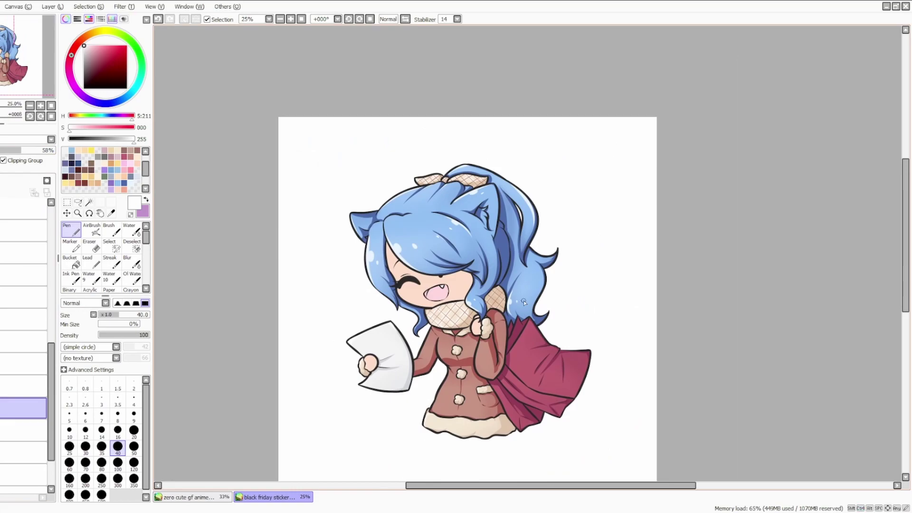
scroll(524, 302, "up", 1)
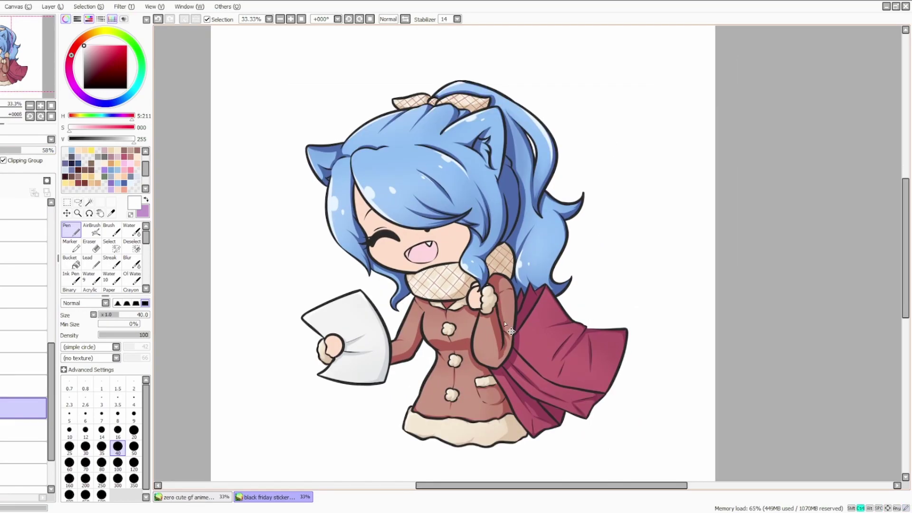
- On a clipped layer, airbrush soft cream light over the scarf and hair bow at sizes 250 and 100
left_click(19, 320)
left_click(434, 350, "alt")
key("v")
left_click_drag(561, 267, 547, 325)
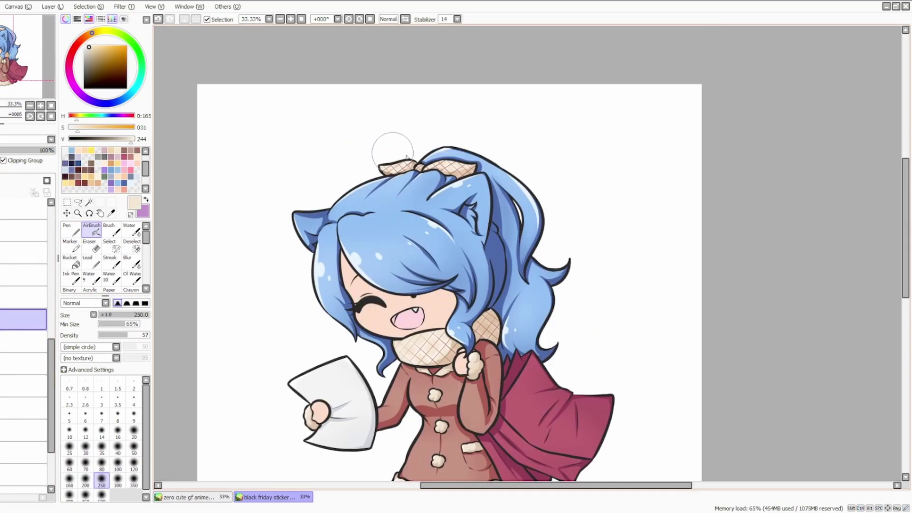
scroll(547, 325, "up", 2)
scroll(448, 204, "down", 2)
left_click_drag(478, 209, 411, 316)
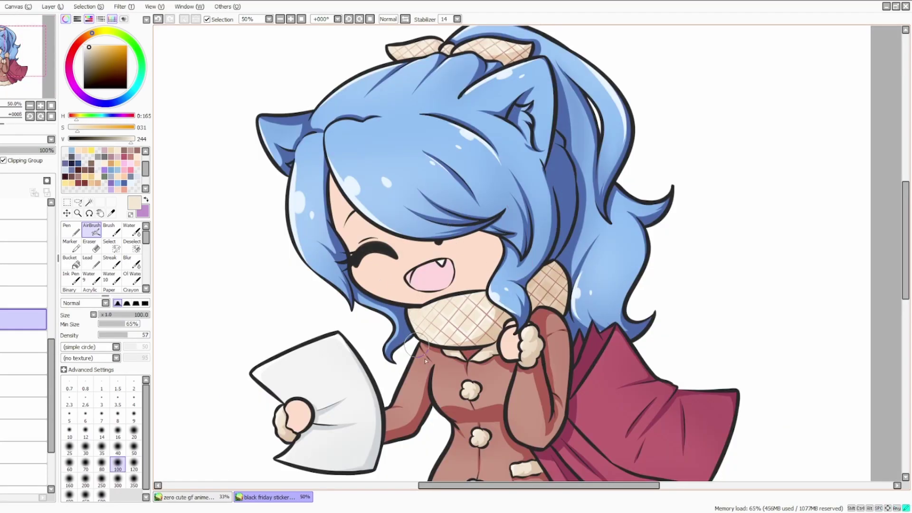
scroll(449, 129, "up", 1)
scroll(449, 128, "down", 2)
scroll(449, 128, "up", 3)
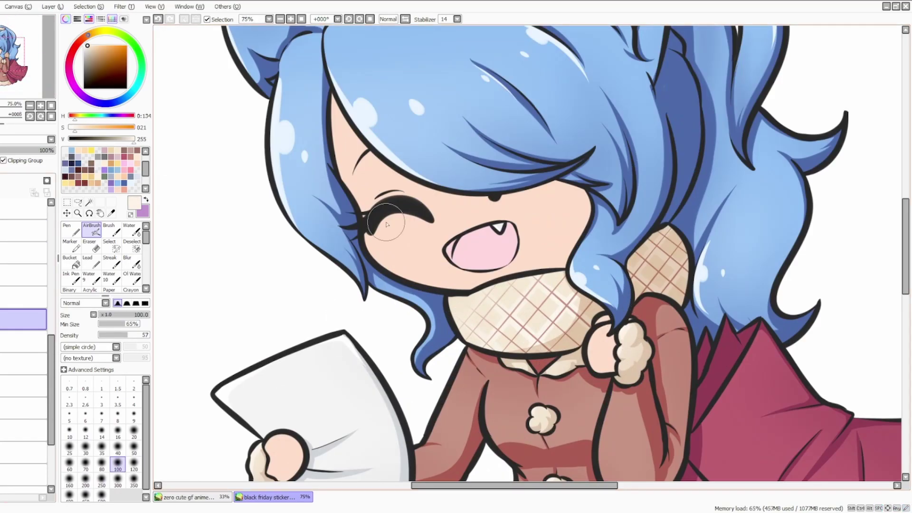
- Touch up the hair bow with pale cream highlights (S 21, V 255) using a size 40 Pen
key("n")
scroll(448, 280, "up", 6)
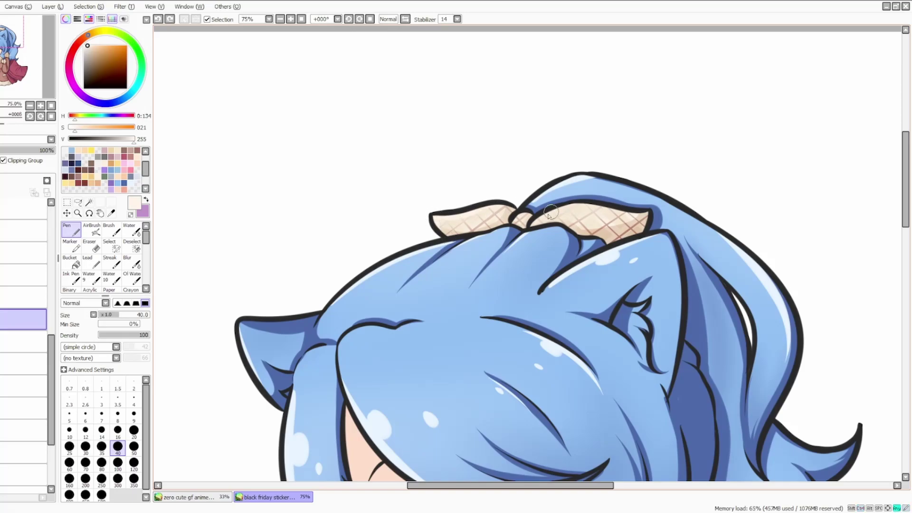
scroll(574, 218, "down", 2)
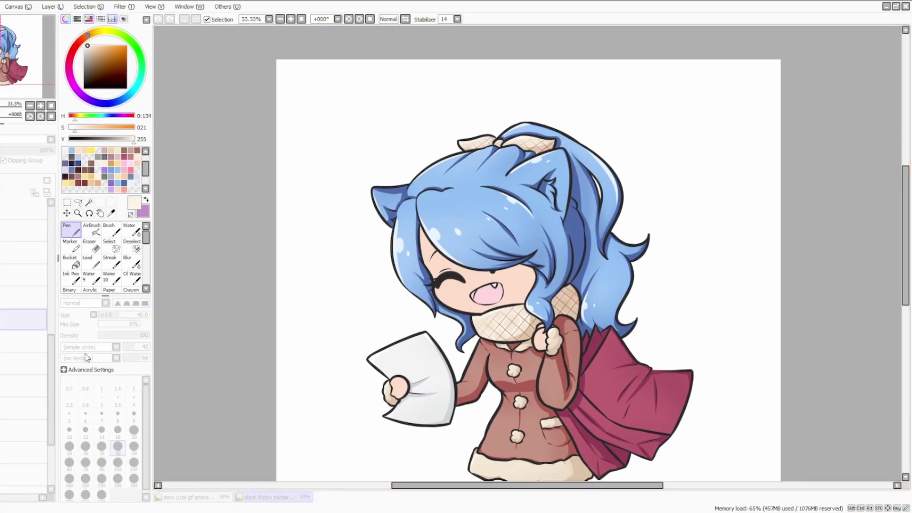
- Paint coral shadows (S 101, V 244) along the face below the hair and above the scarf with the size 100 Pen
scroll(523, 261, "down", 1)
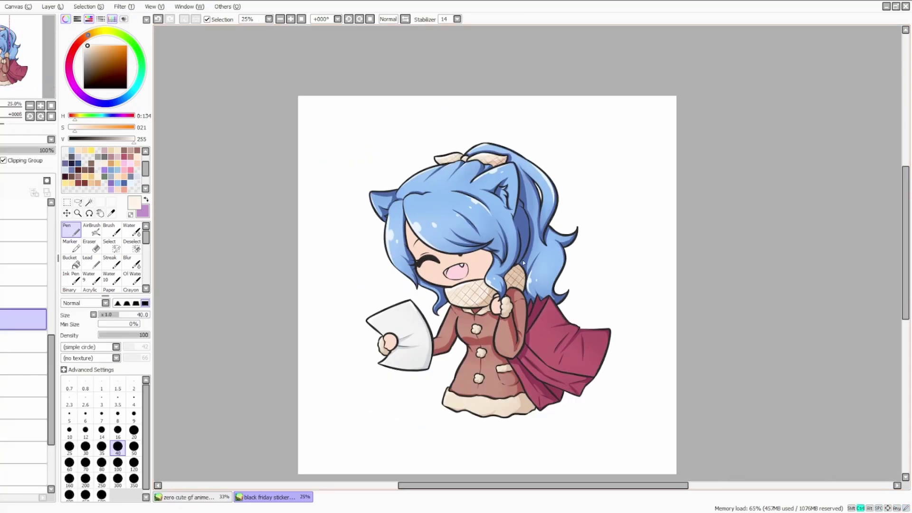
scroll(595, 358, "up", 1)
scroll(595, 358, "down", 1)
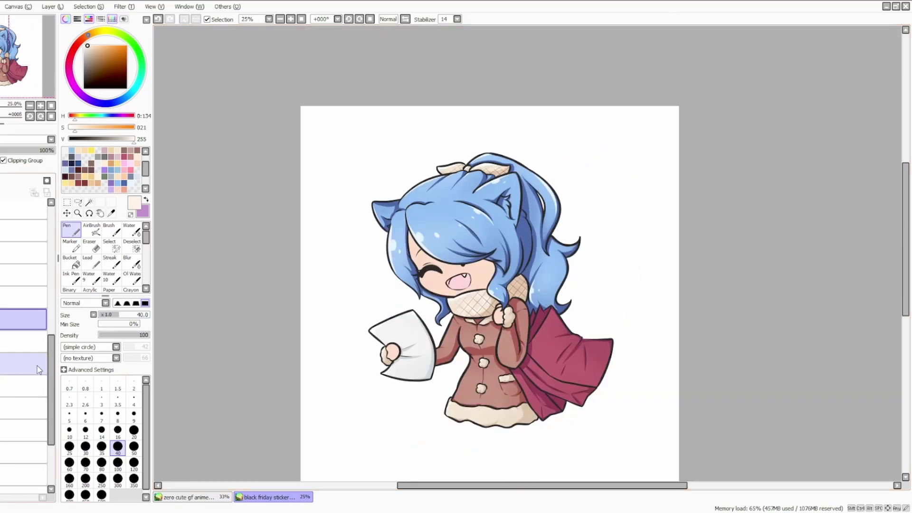
left_click(24, 438)
scroll(449, 236, "up", 3)
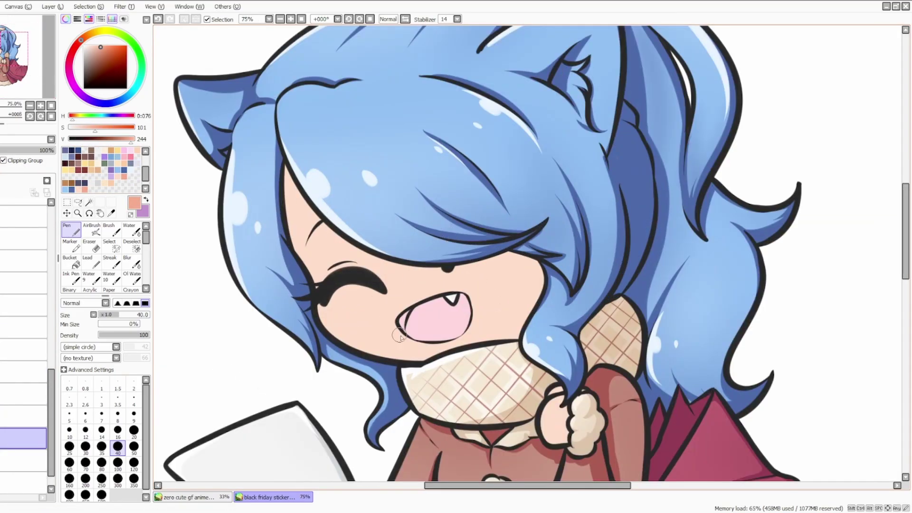
key("bracketright")
key("bracketright")
key("bracketright")
key("bracketright")
key("bracketright")
left_click_drag(328, 257, 533, 252)
left_click_drag(475, 251, 537, 266)
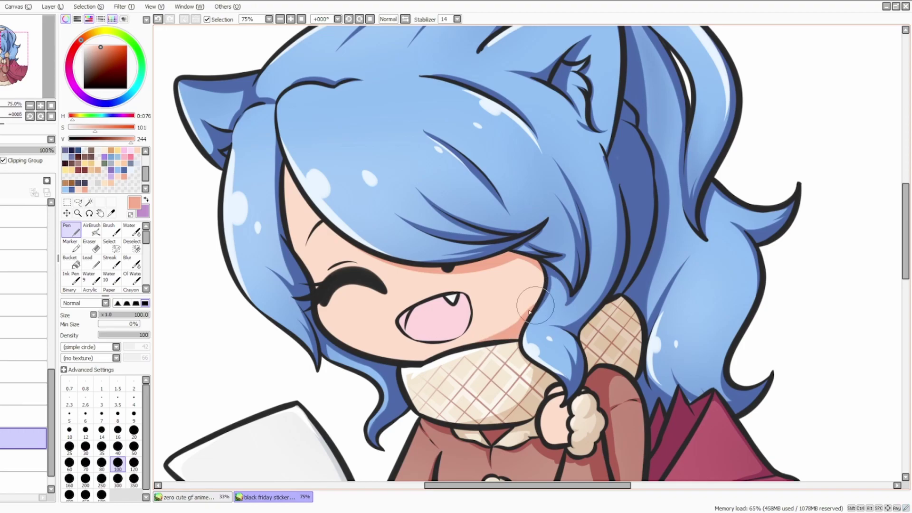
key("e")
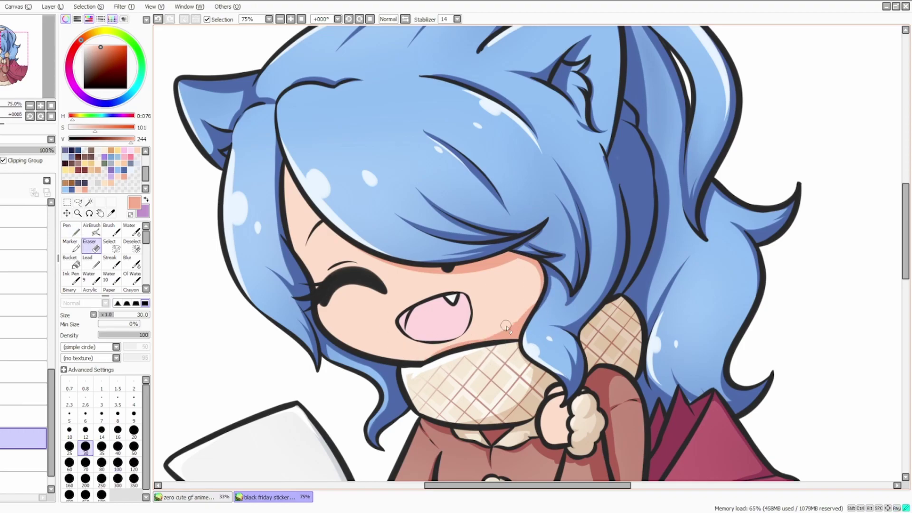
- Extend the coral Pen shading along the hair-side edge of the face and onto both hands at size 100
key("n")
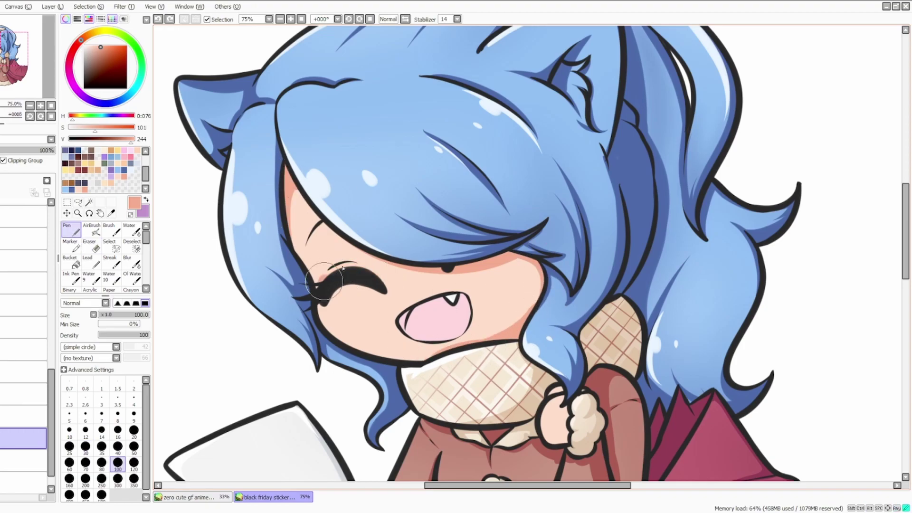
scroll(406, 316, "down", 5)
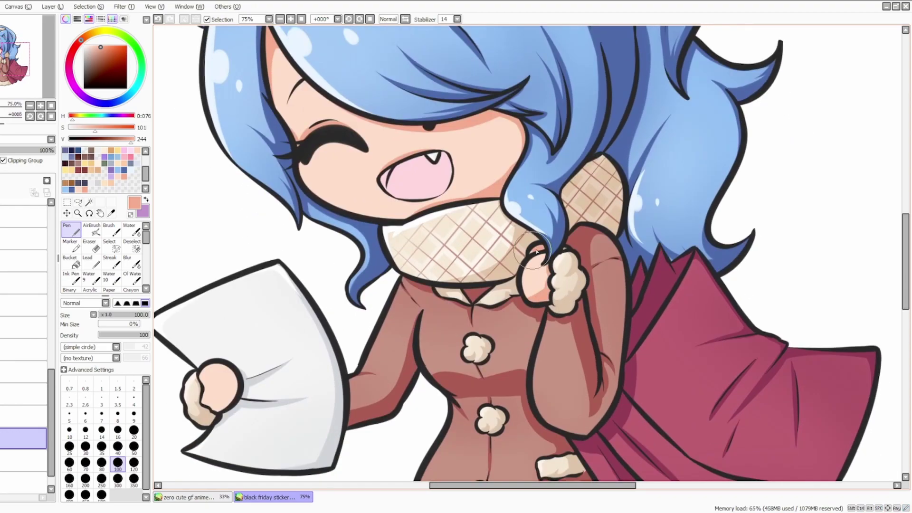
scroll(531, 252, "down", 3)
scroll(475, 285, "left", 7)
scroll(392, 327, "down", 3)
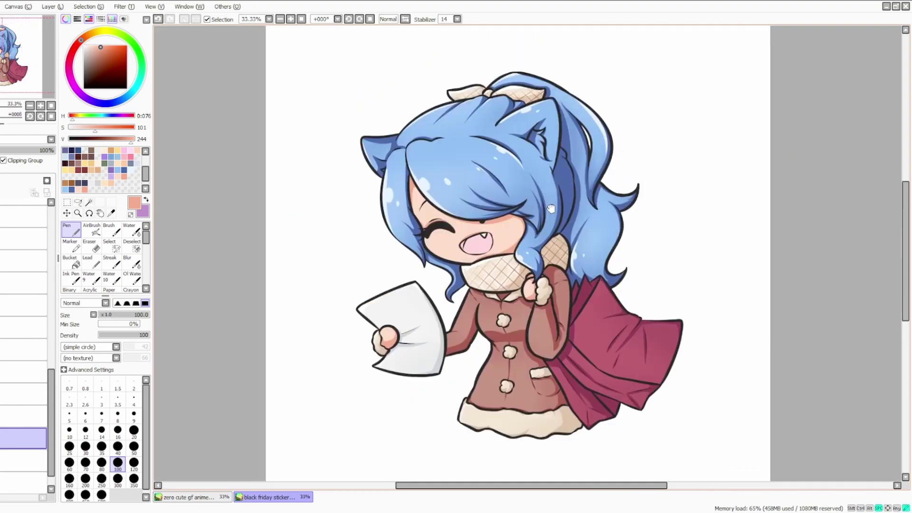
- Airbrush soft coral blush over both cheeks, starting at size 400 and reducing the brush size for smaller areas
key("v")
scroll(470, 202, "up", 2)
scroll(471, 202, "down", 2)
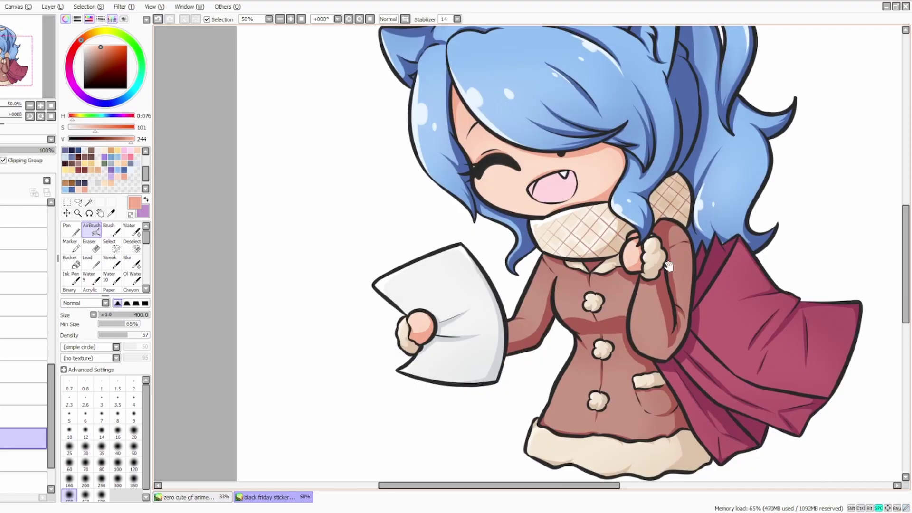
scroll(476, 214, "up", 2)
scroll(475, 214, "right", 3)
left_click_drag(514, 218, 542, 228)
left_click_drag(403, 242, 427, 251)
key("[")
key("[")
key("[")
scroll(475, 228, "left", 1)
- Add small white highlights to both blushing cheeks with the Pen
key("n")
scroll(533, 218, "down", 3)
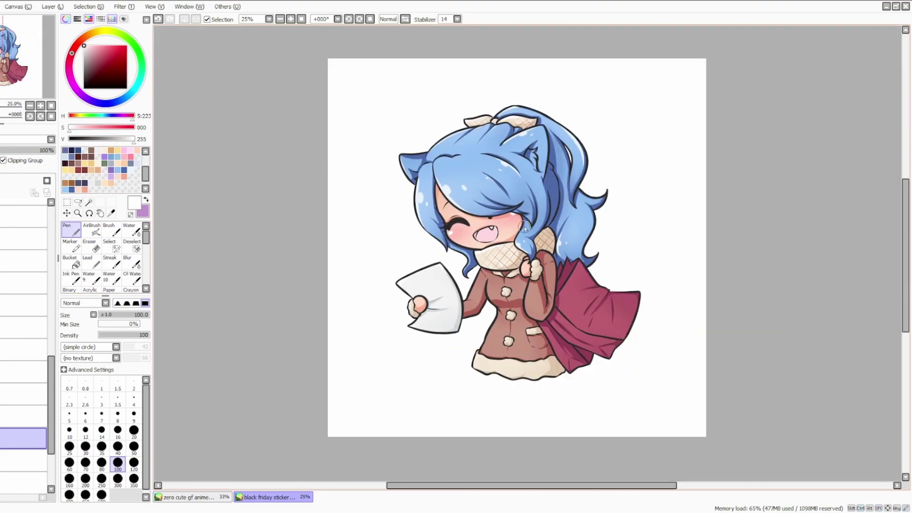
scroll(475, 228, "up", 3)
scroll(1, 349, "up", 3)
- Paint the inside of the mouth deep pink (S 126, V 224) around the tongue with the Pen, reducing it to size 60
left_click(24, 414)
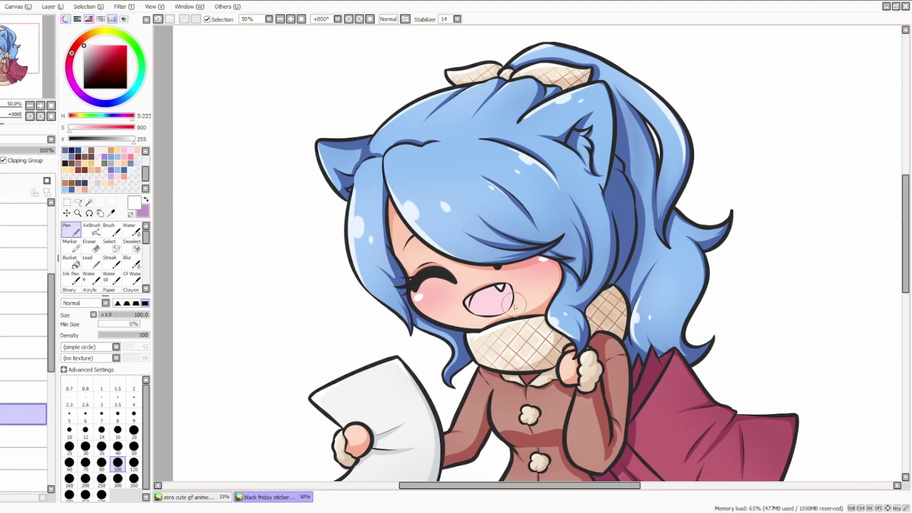
scroll(513, 305, "up", 3)
left_click(471, 260, "alt")
mouse_move(469, 260)
left_mouse_down()
mouse_move(454, 273)
mouse_move(388, 276)
mouse_move(421, 290)
mouse_move(425, 314)
left_mouse_up()
key("bracketleft")
key("bracketleft")
key("bracketleft")
scroll(341, 383, "down", 3)
scroll(341, 382, "up", 1)
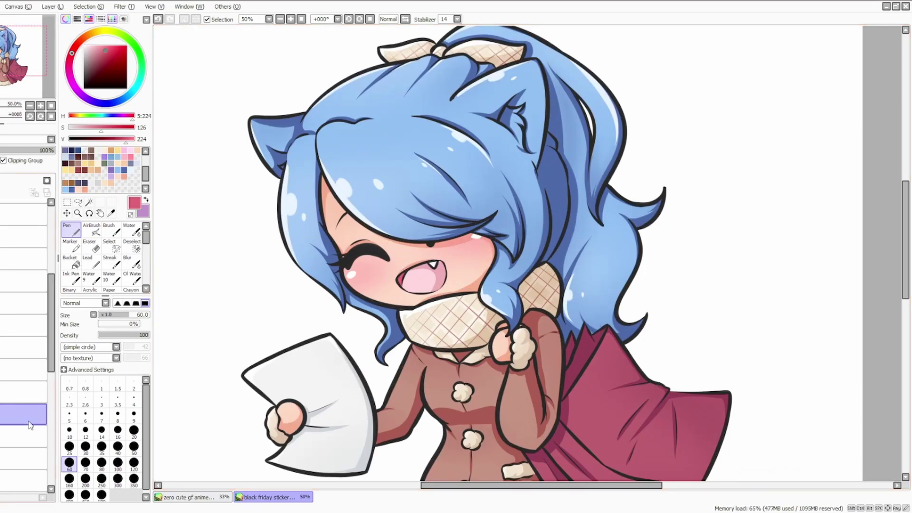
- Mix a light pink (S 56, V 255) for a size 40 Pen and lasso-select the mouth
left_click(24, 436)
left_click_drag(101, 128, 94, 128)
left_click(24, 413)
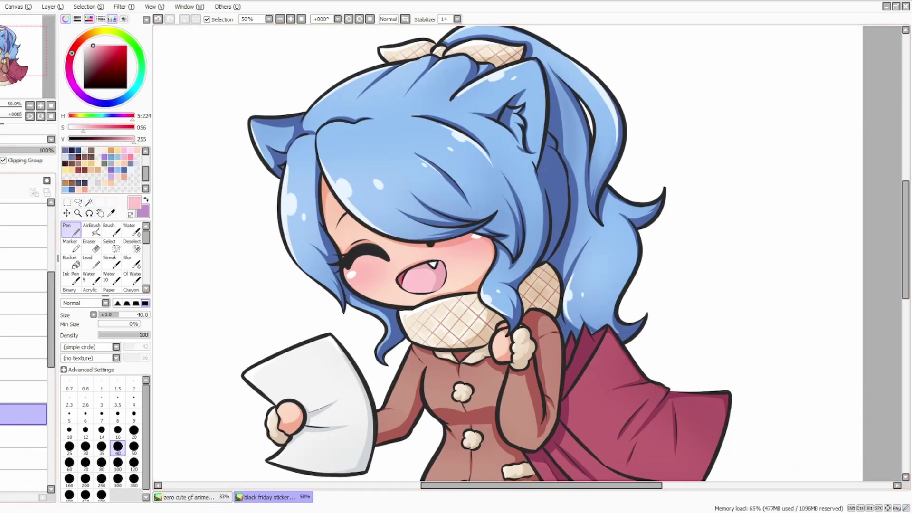
left_click(78, 202)
left_click_drag(430, 245, 418, 302)
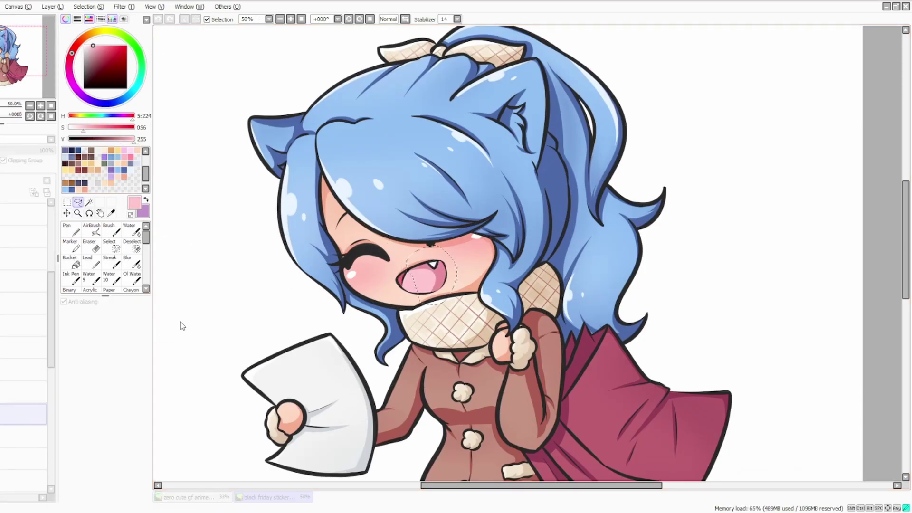
scroll(412, 349, "down", 1)
scroll(417, 354, "up", 1)
- Sample a dark pink, lighten it to S 60, V 255, and set up the AirBrush at size 250
left_click(368, 253, "alt")
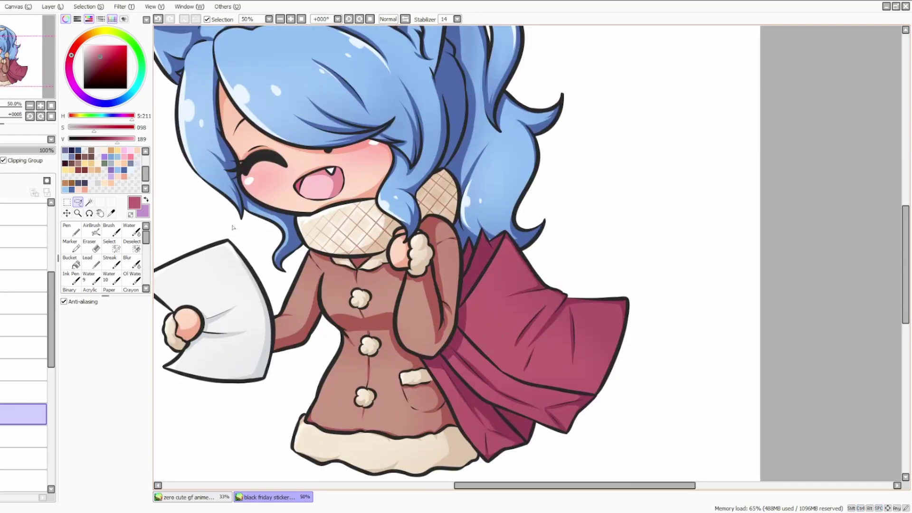
left_click(84, 127)
left_click(91, 228)
left_click_drag(508, 304, 546, 293)
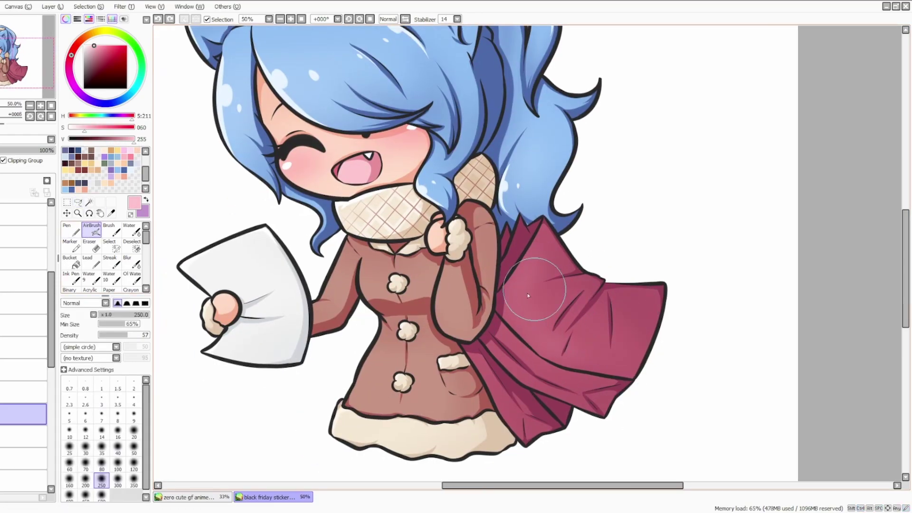
scroll(582, 293, "down", 2)
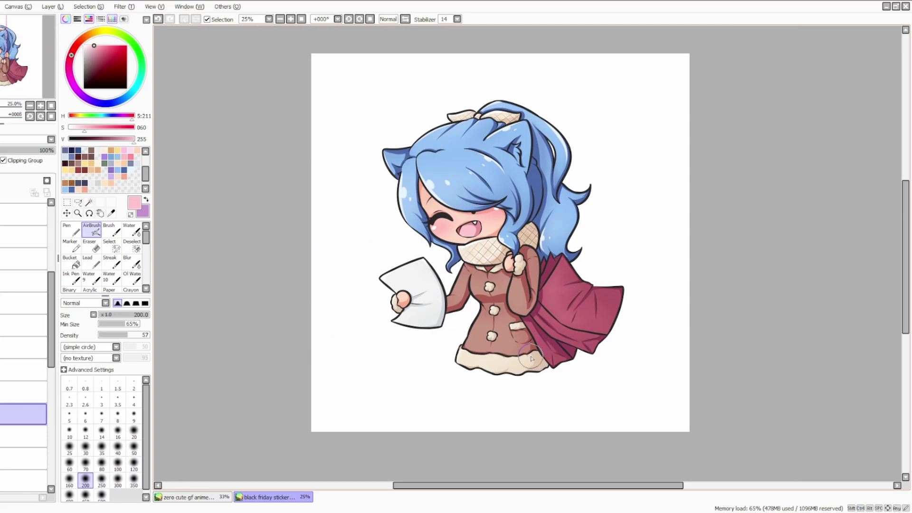
- Switch to a lower clipped layer and enlarge the light pink AirBrush to size 500
scroll(575, 287, "up", 1)
key("bracketright")
key("bracketright")
key("bracketright")
key("bracketright")
key("bracketright")
key("bracketright")
scroll(398, 411, "down", 1)
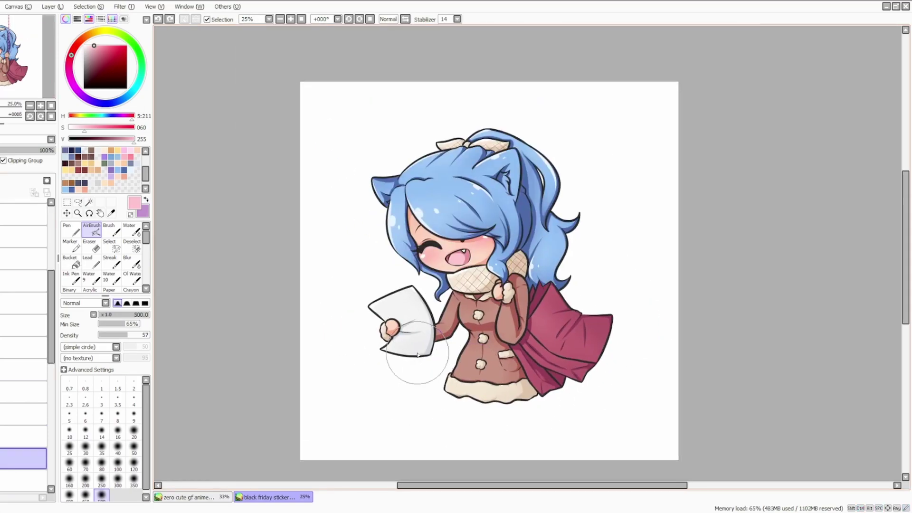
scroll(417, 354, "up", 1)
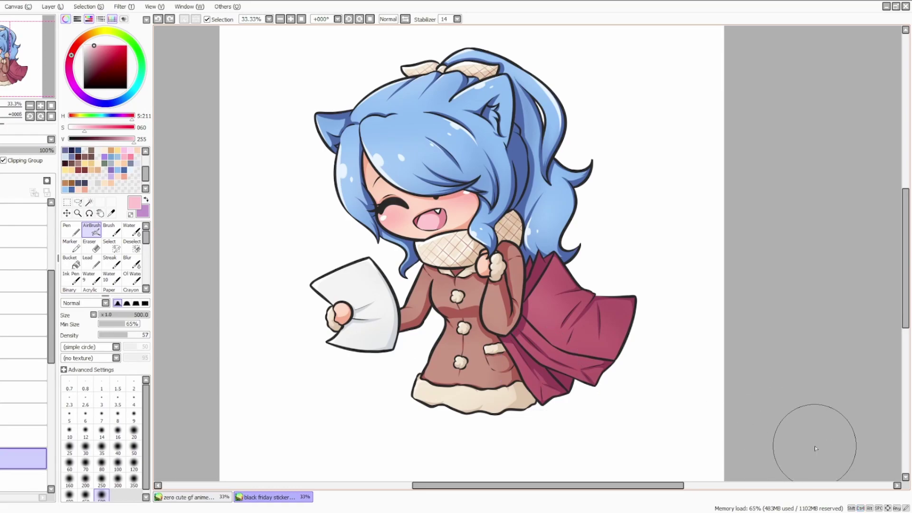